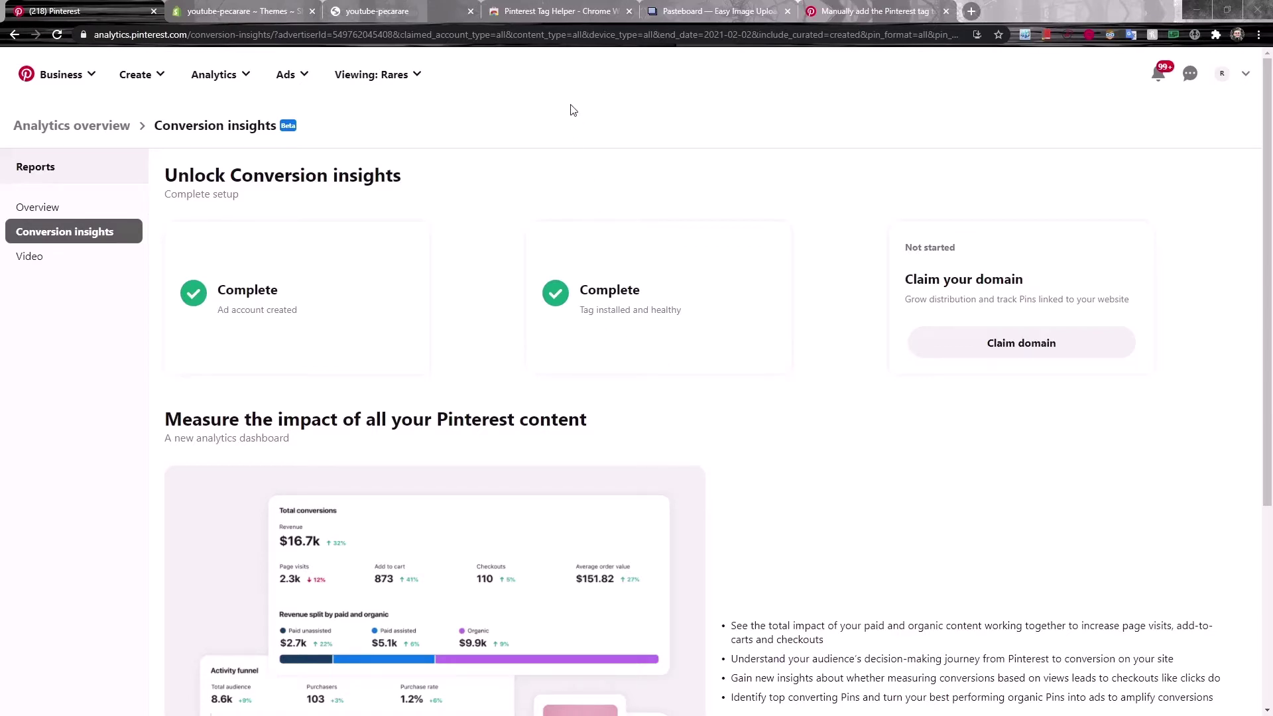
- Check the Pinterest Tag Helper page in the Chrome Web Store and open Pinterest's ads Conversions page
left_click(547, 10)
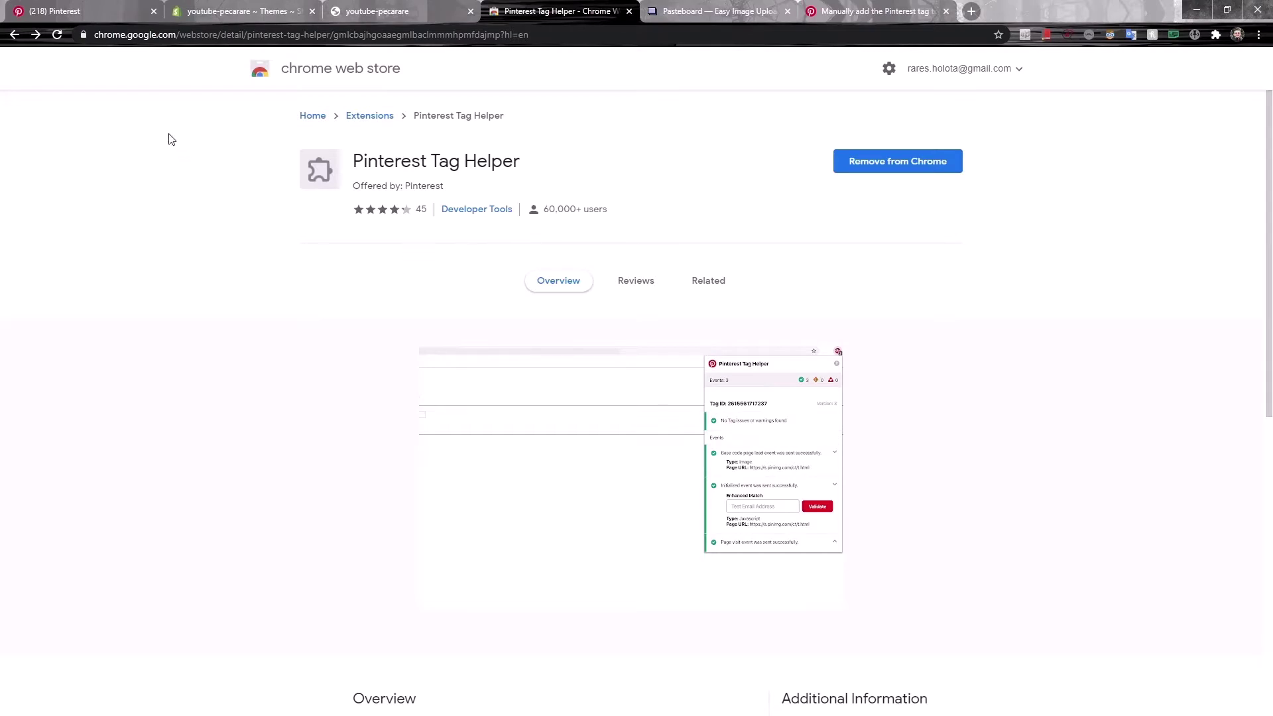
left_click(92, 6)
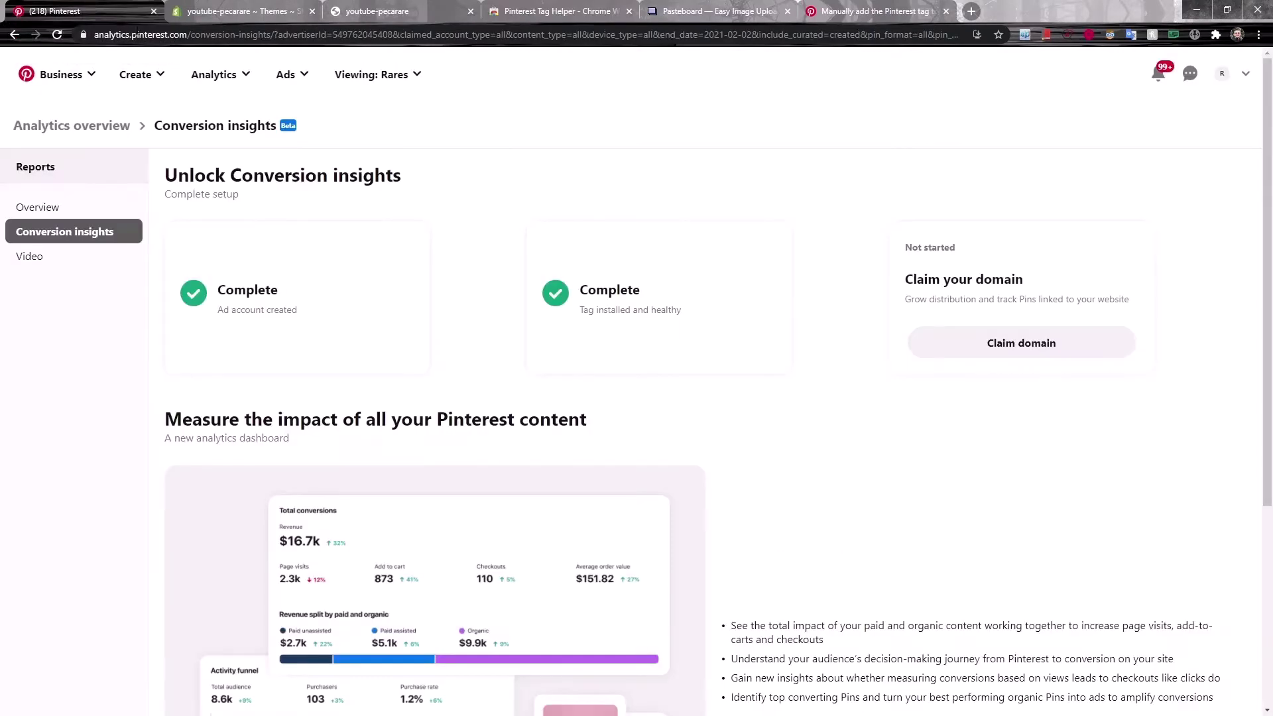
left_click(297, 81)
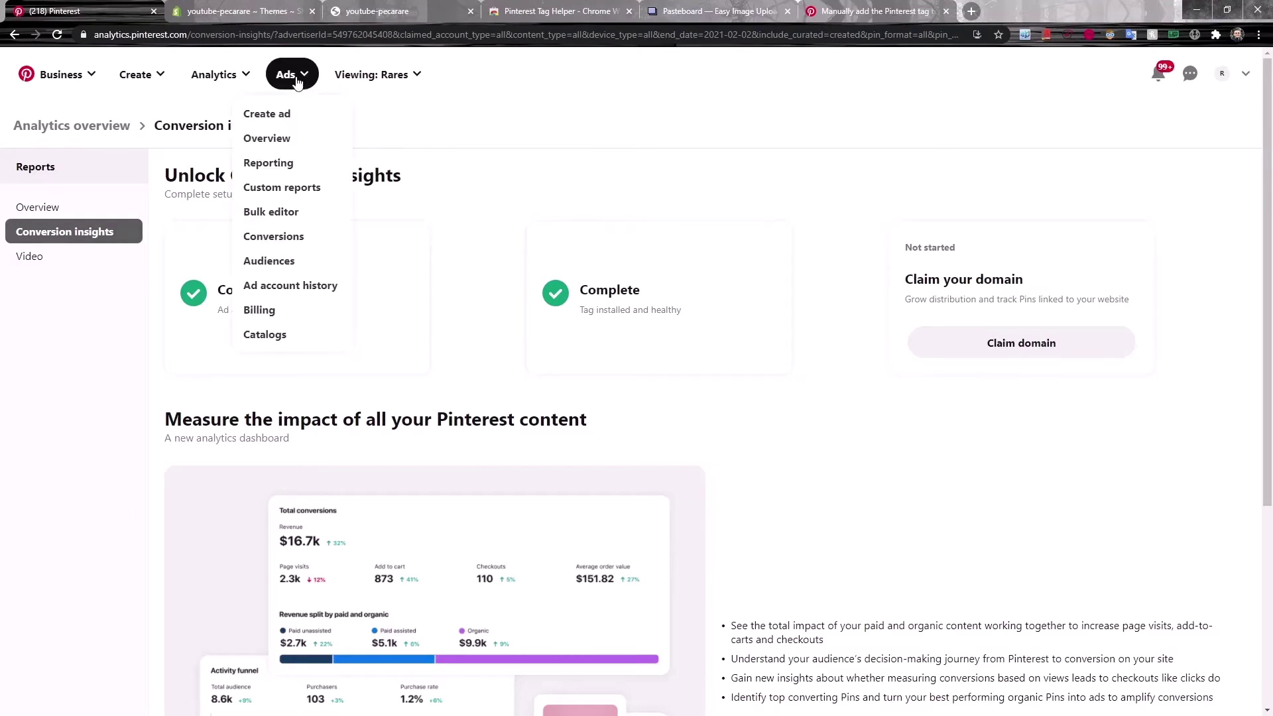
left_click(277, 232)
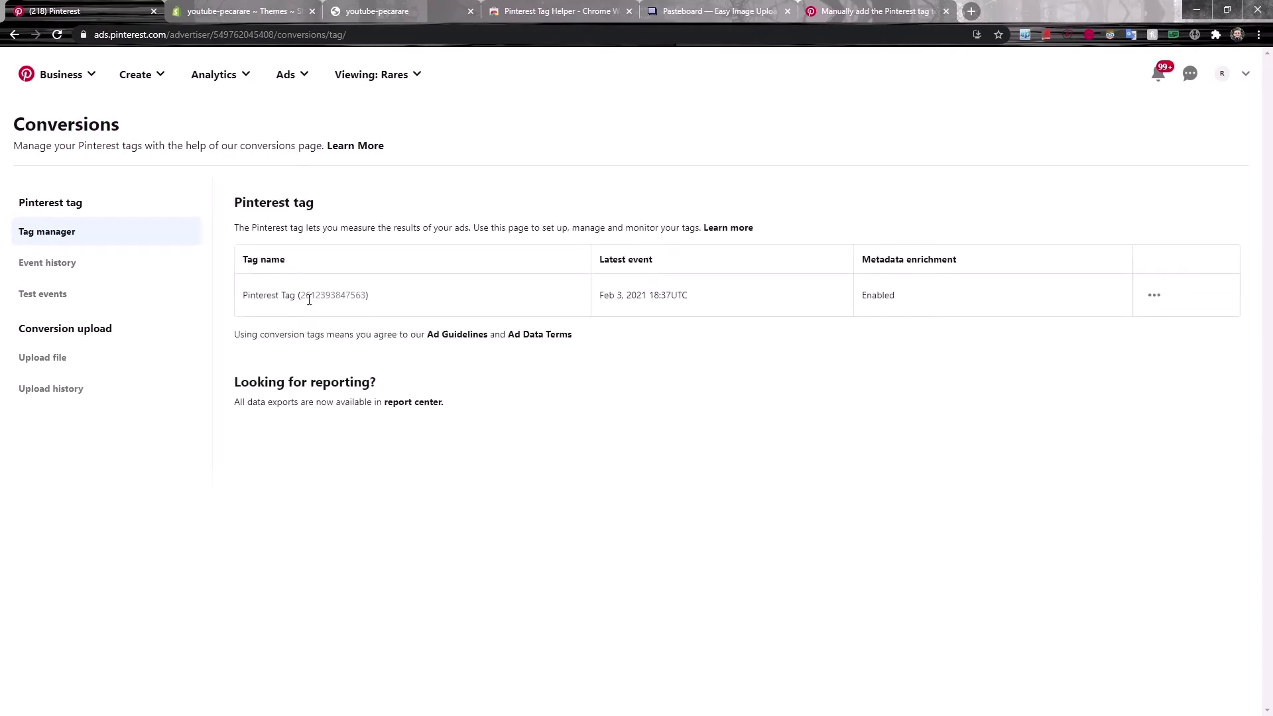
- Choose manual code installation for the existing Pinterest tag and copy its base code
left_click(1156, 300)
left_click(1134, 335)
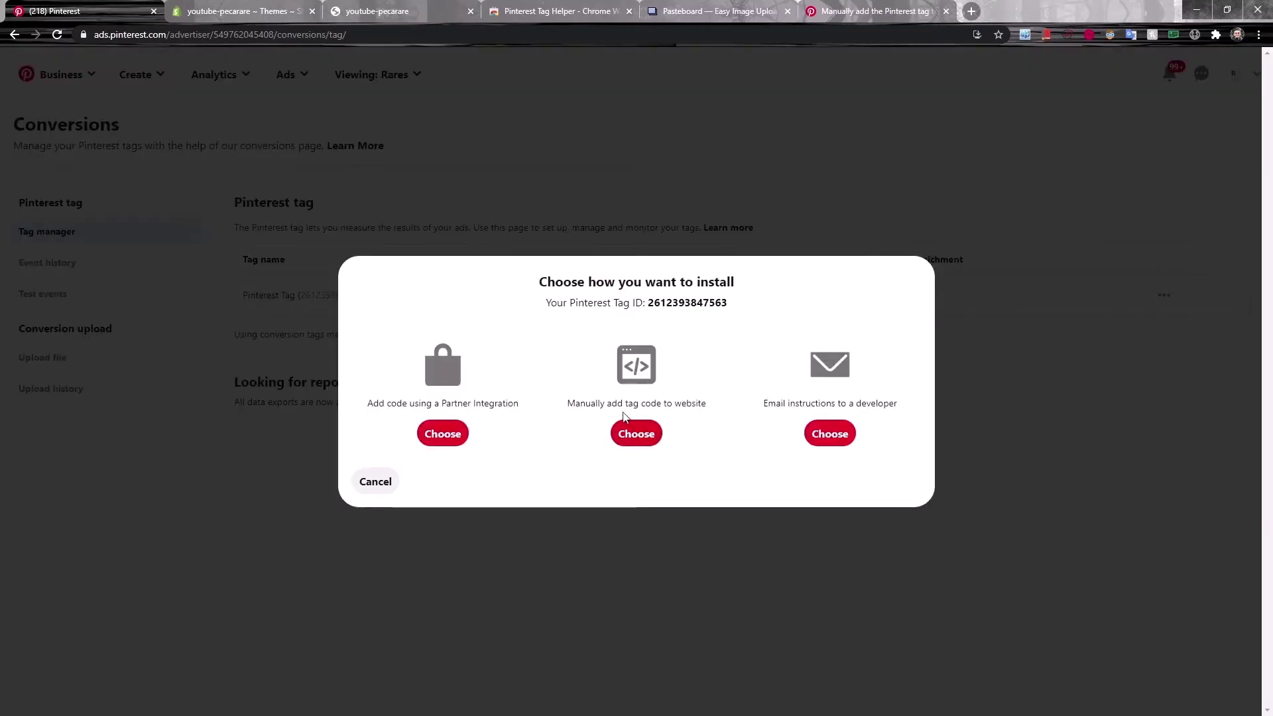
left_click(640, 437)
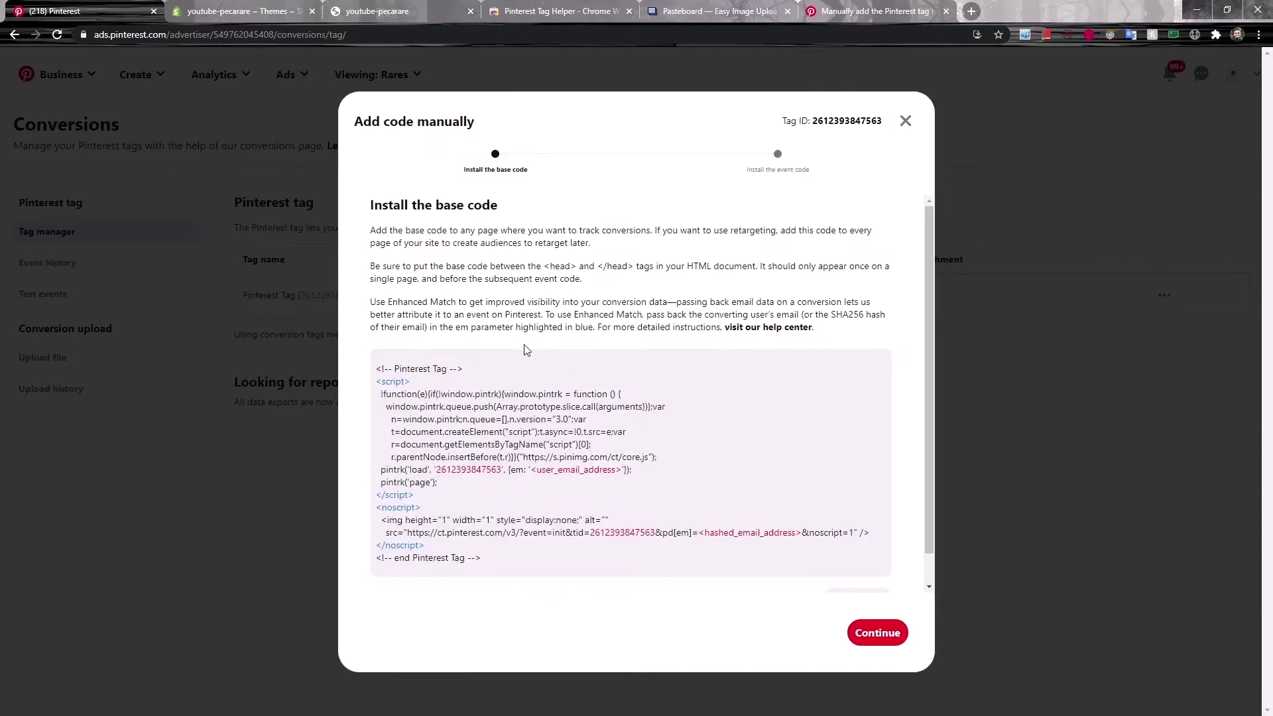
scroll(472, 412, "down", 1)
left_click(856, 564)
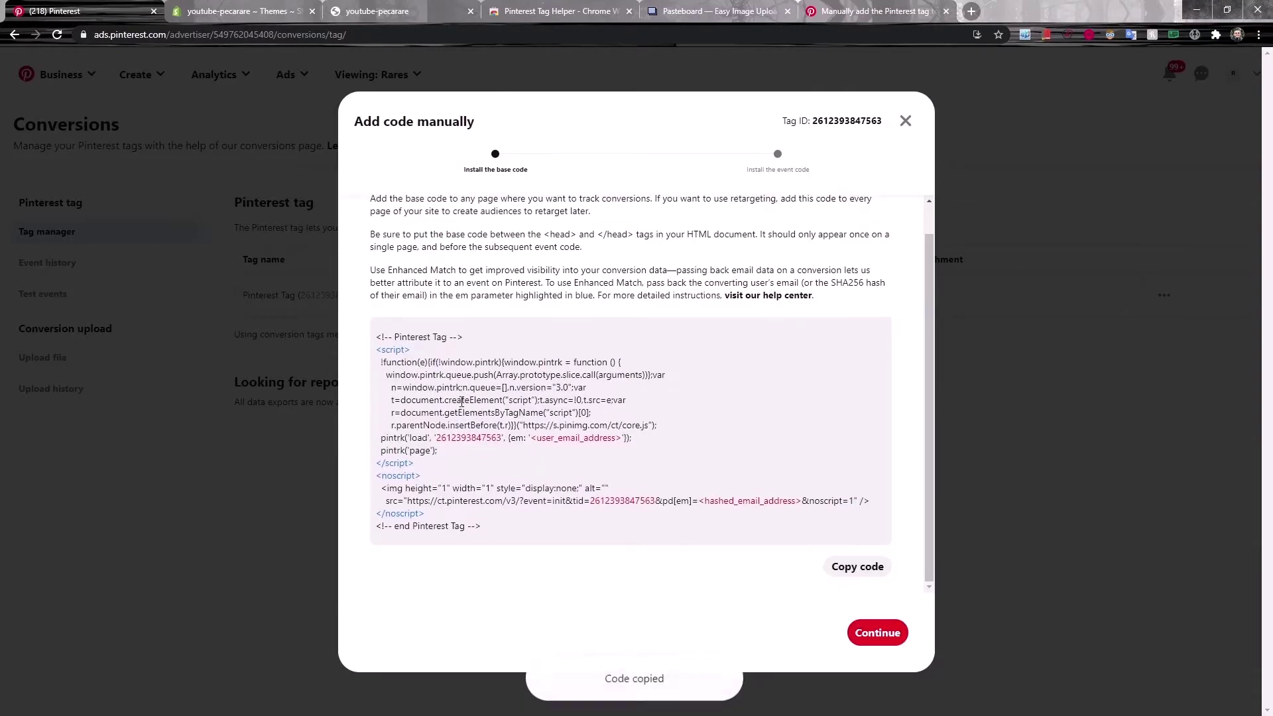
scroll(861, 464, "up", 1)
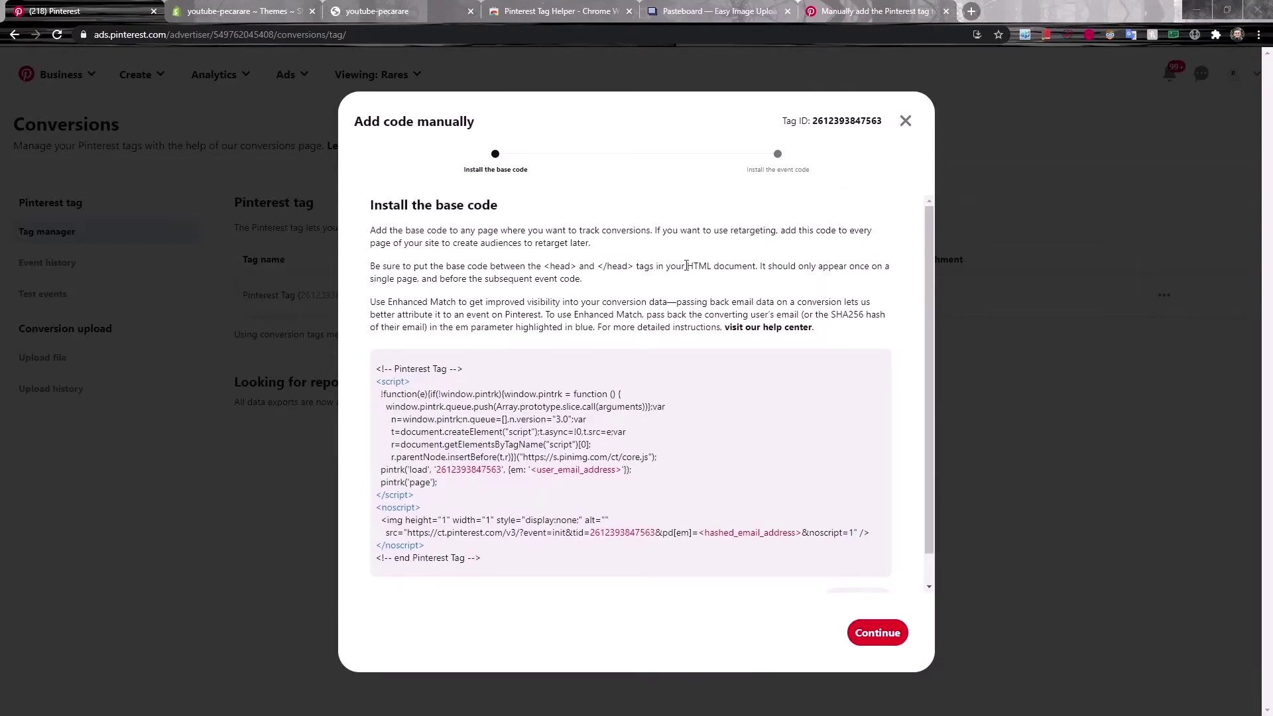
- Switch to the Shopify admin and open theme.liquid in the code editor for the Brooklyn clickable slideshow theme
left_click(262, 9)
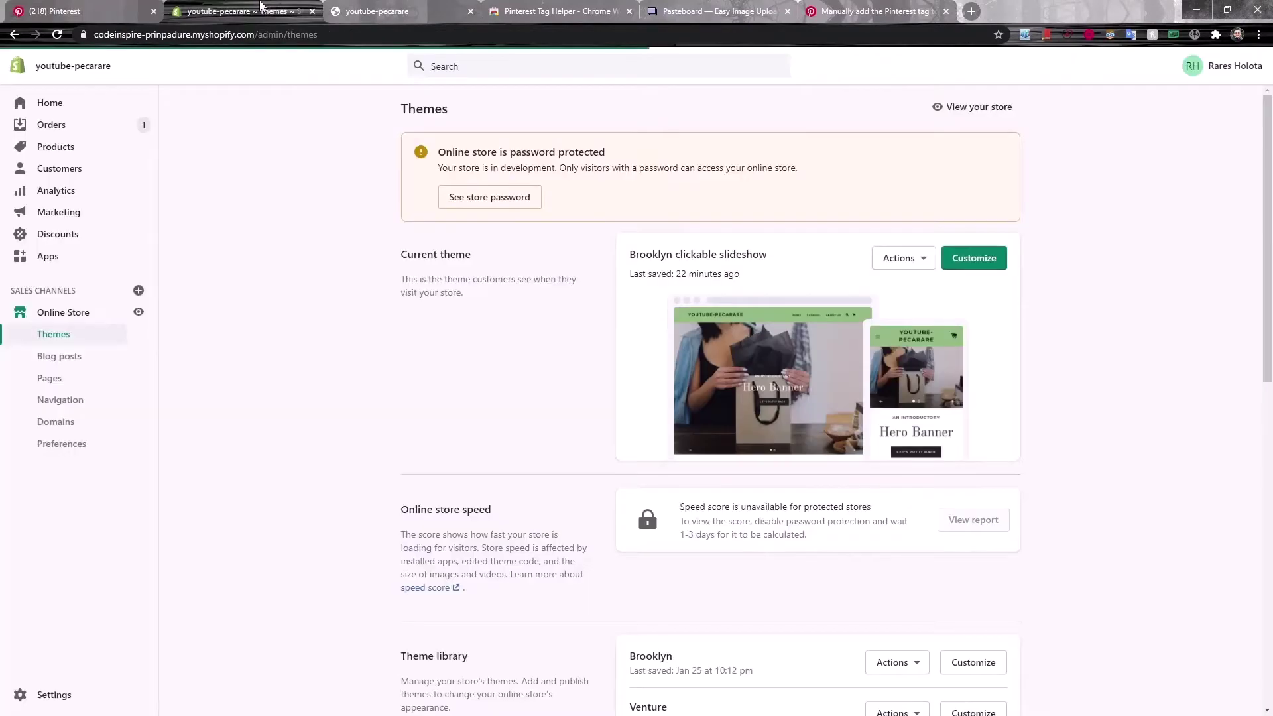
left_click(908, 257)
left_click(901, 405)
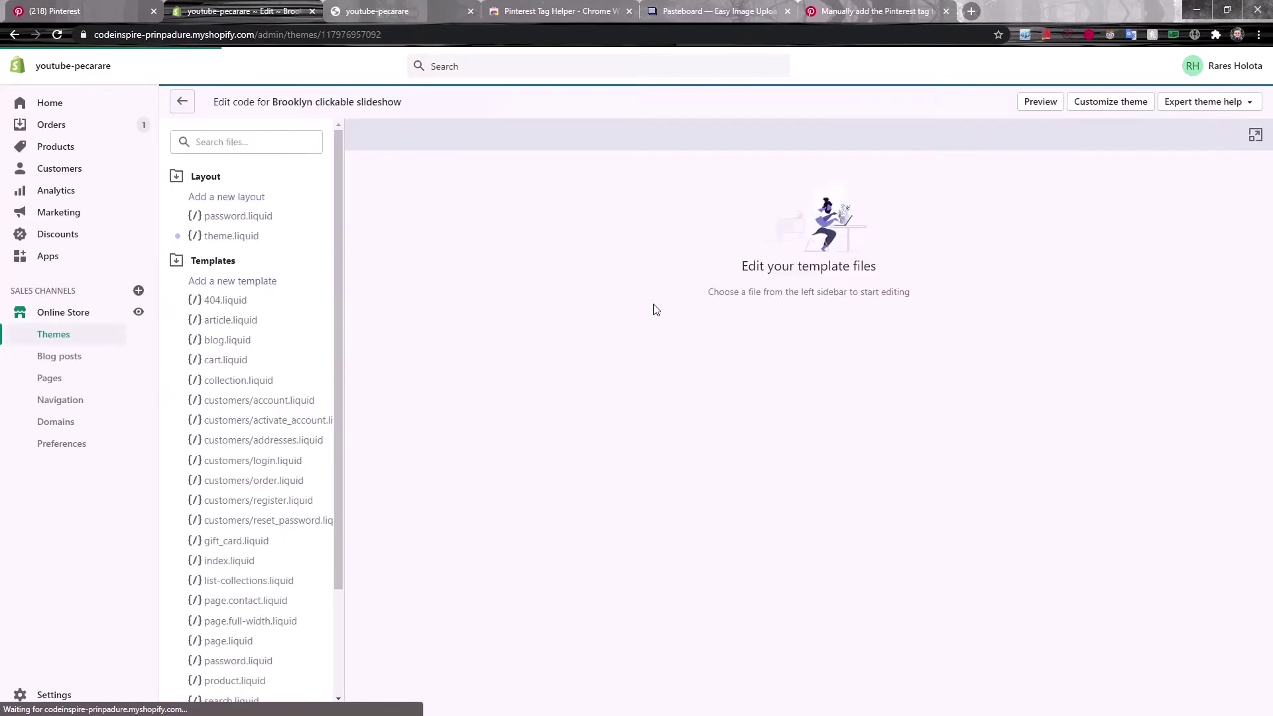
left_click(398, 145)
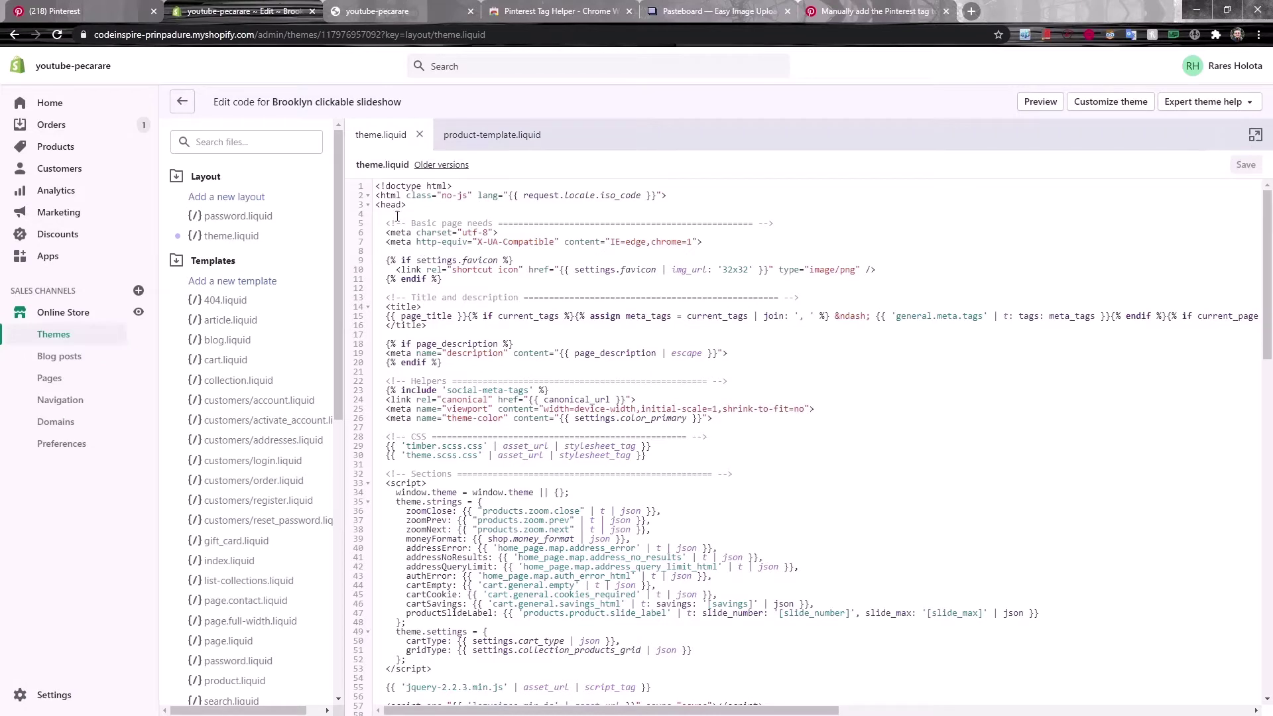
- Paste the Pinterest base code into theme.liquid just above the closing </head> tag
left_click(396, 206)
scroll(393, 209, "down", 5)
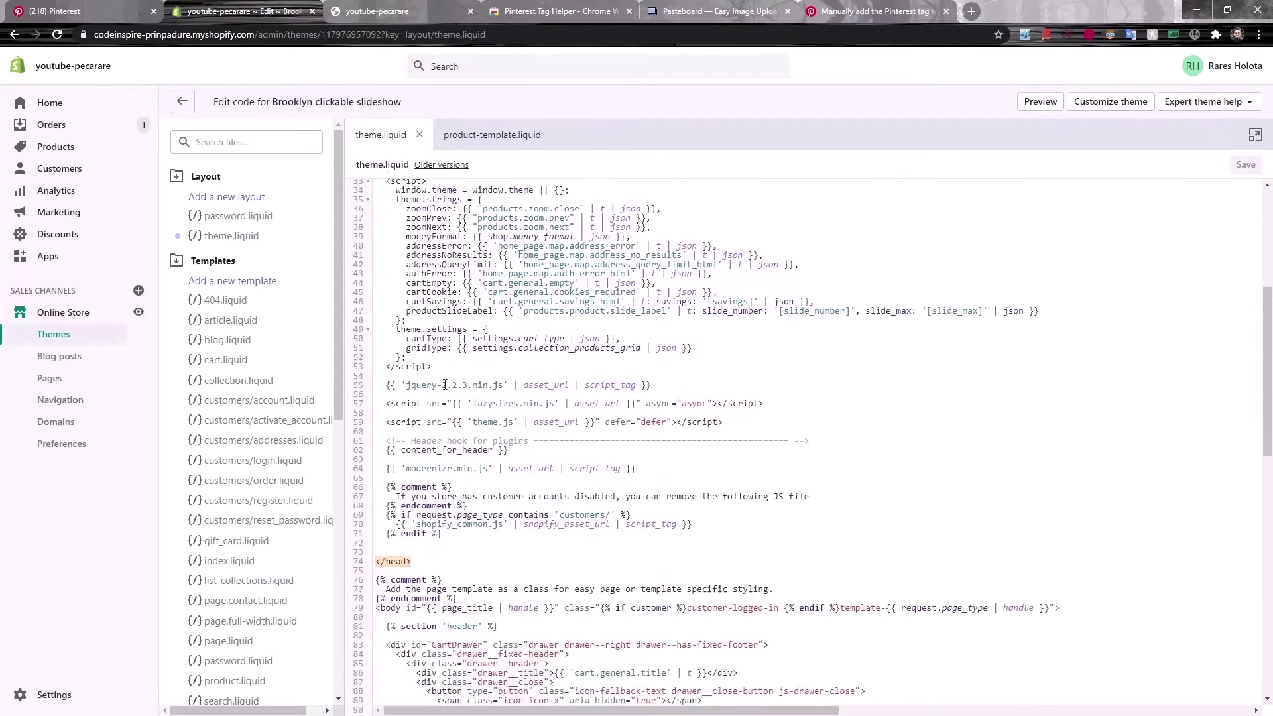
left_click(411, 519)
left_click(416, 515)
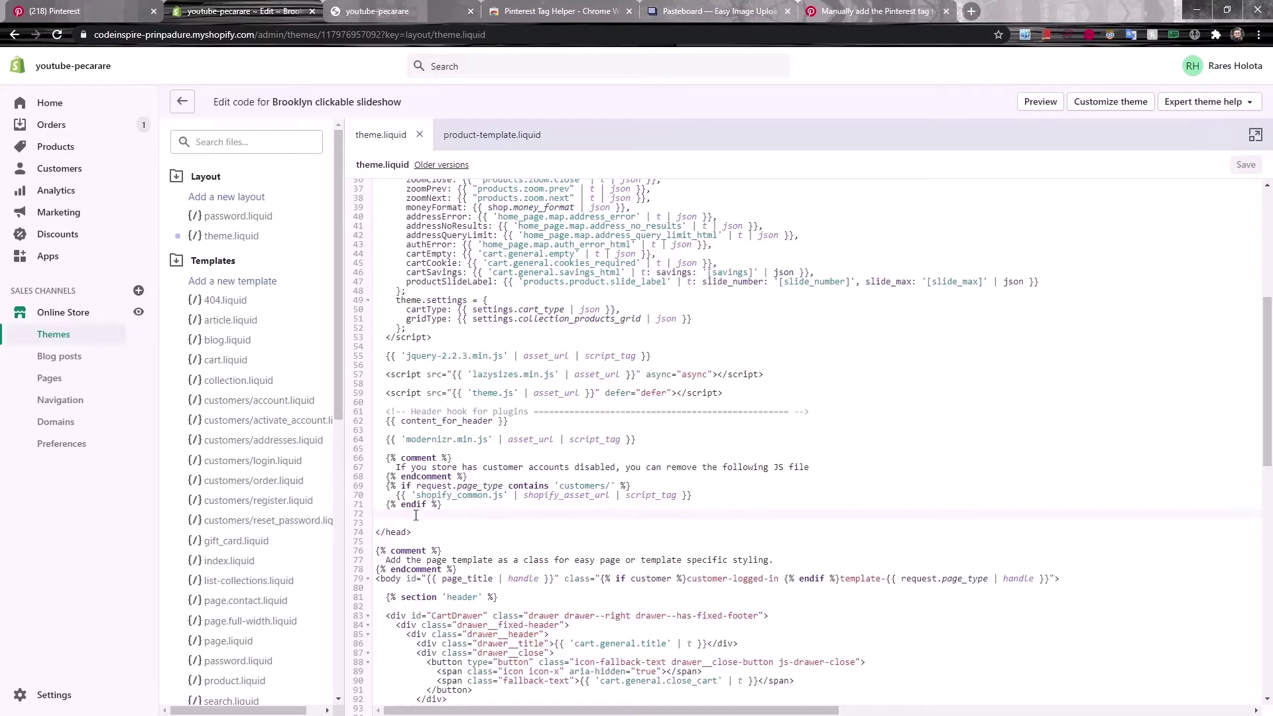
key("ctrl+v")
- Replace the '<user_email_address>' placeholder in the pintrk load call with "{{ customer.email }}" and save theme.liquid
scroll(498, 430, "down", 3)
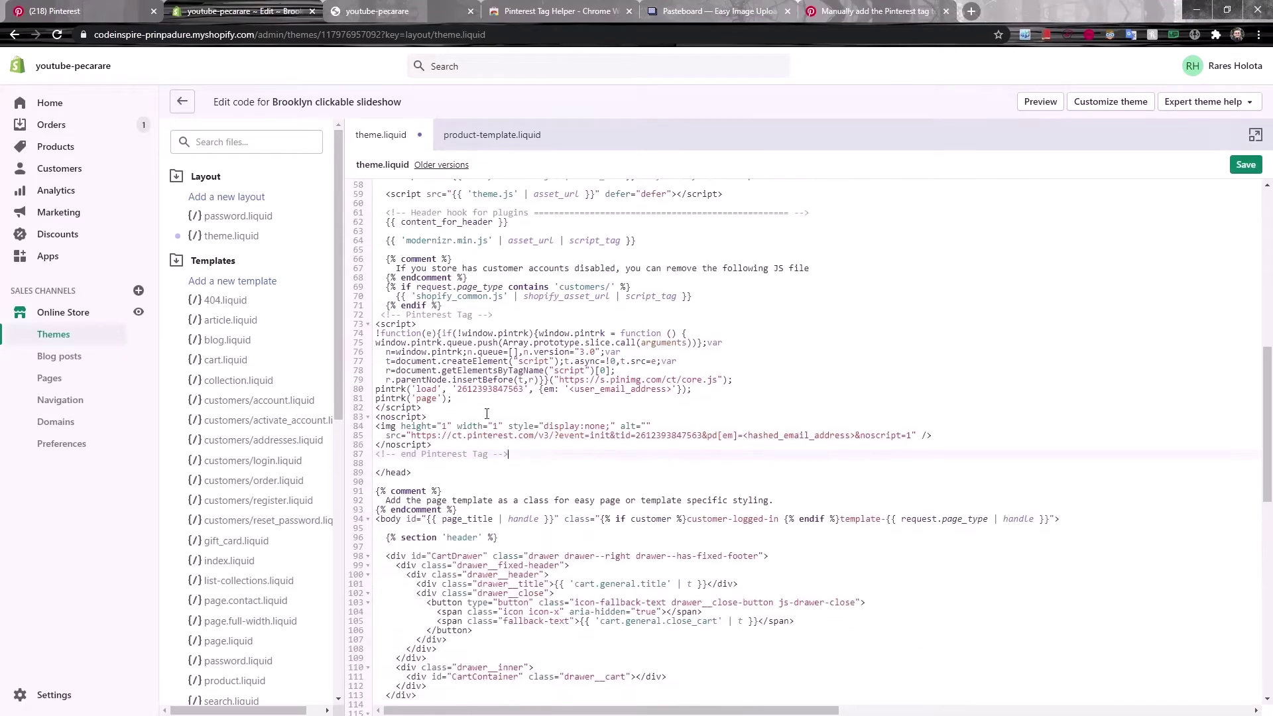
double_click(469, 390)
left_click_drag(567, 394, 672, 393)
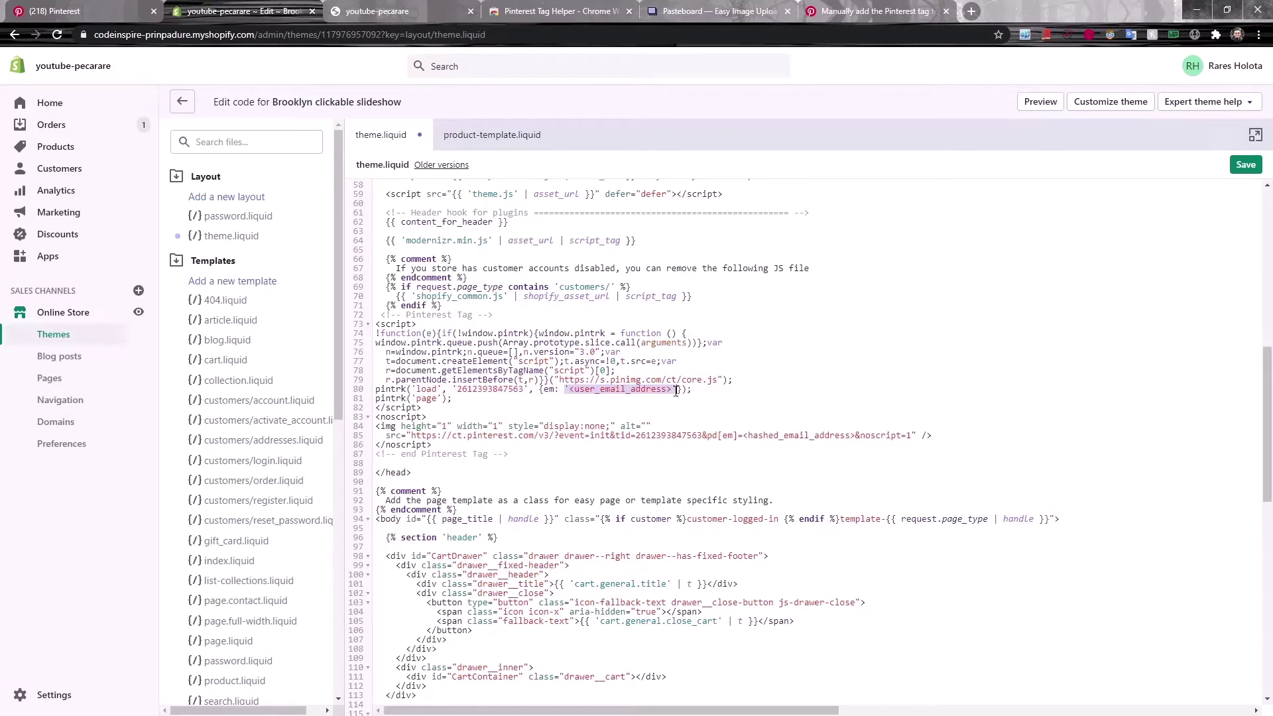
key("BackSpace")
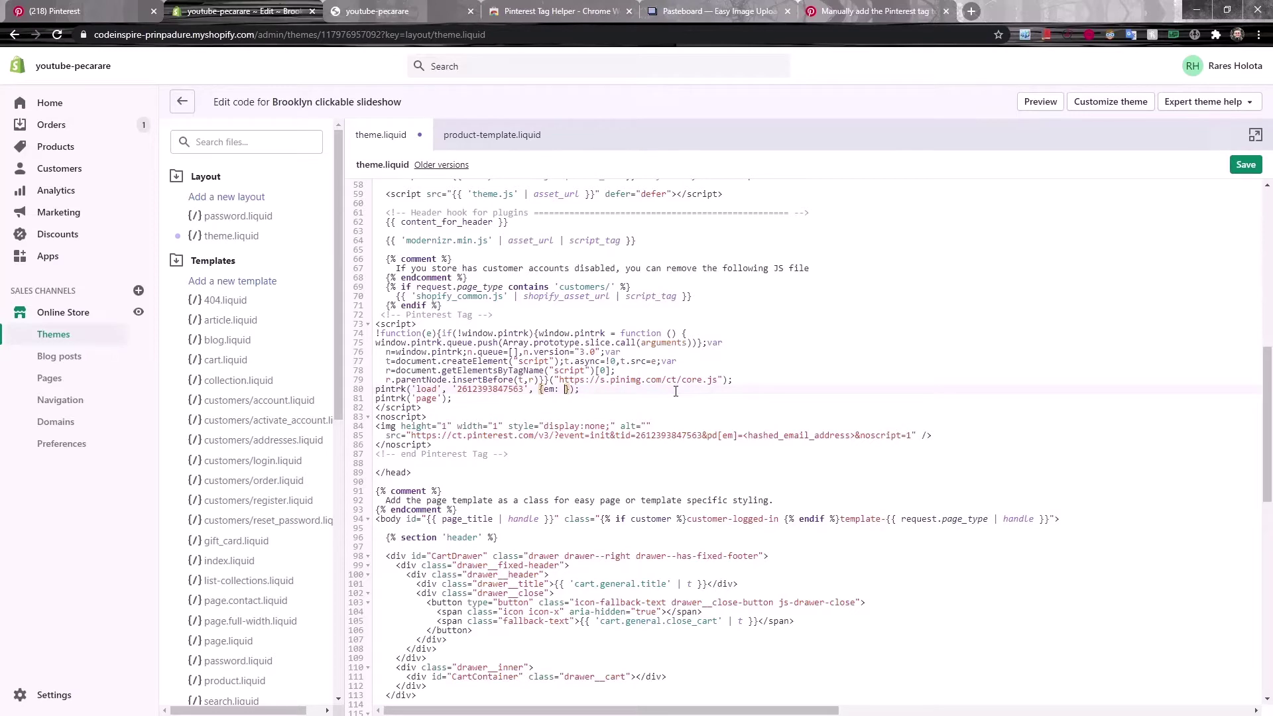
type("\"\"")
type("{{")
type("}")
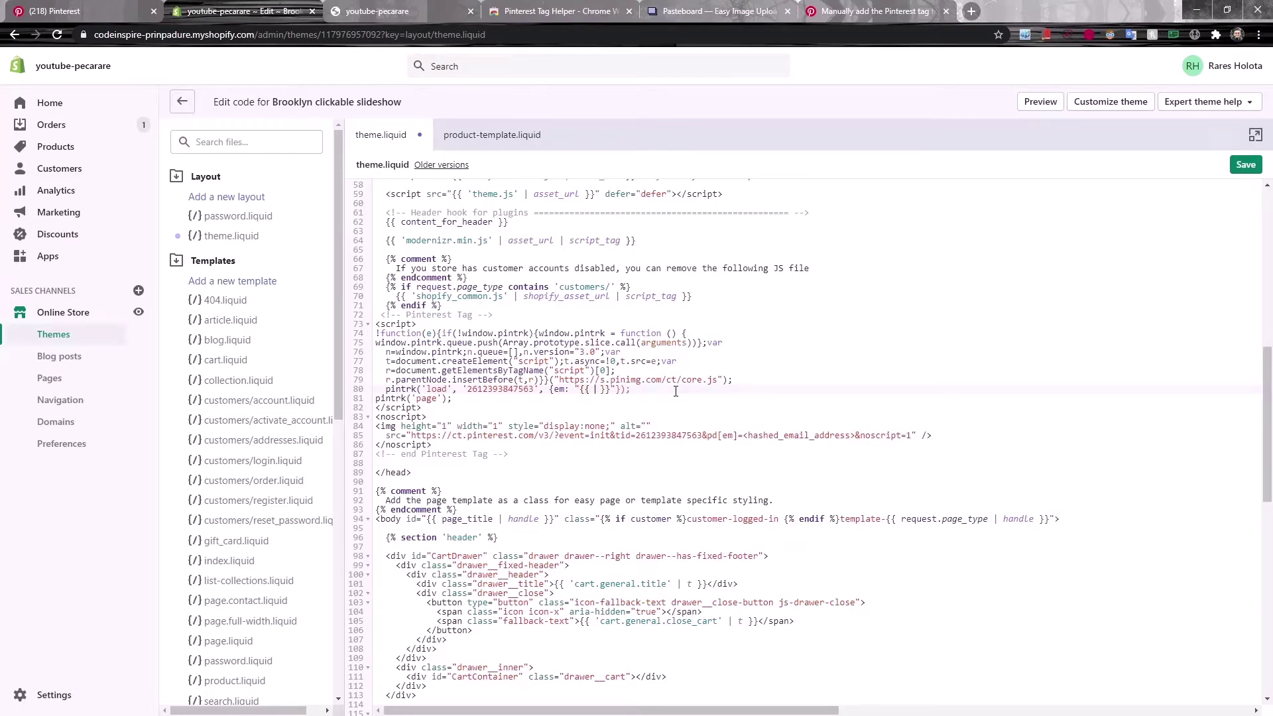
type("  customer.email")
left_click(1246, 165)
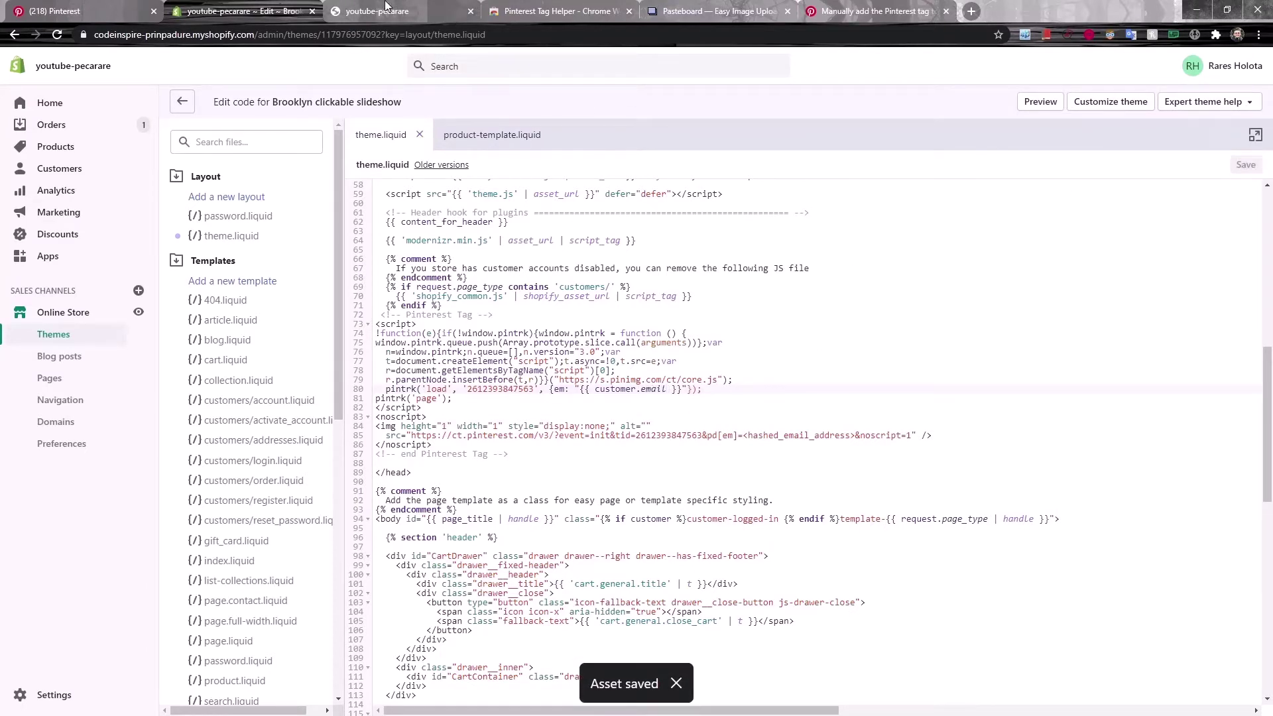
- Reload the storefront preview and inspect its Pinterest tag events with Pinterest Tag Helper
left_click(456, 20)
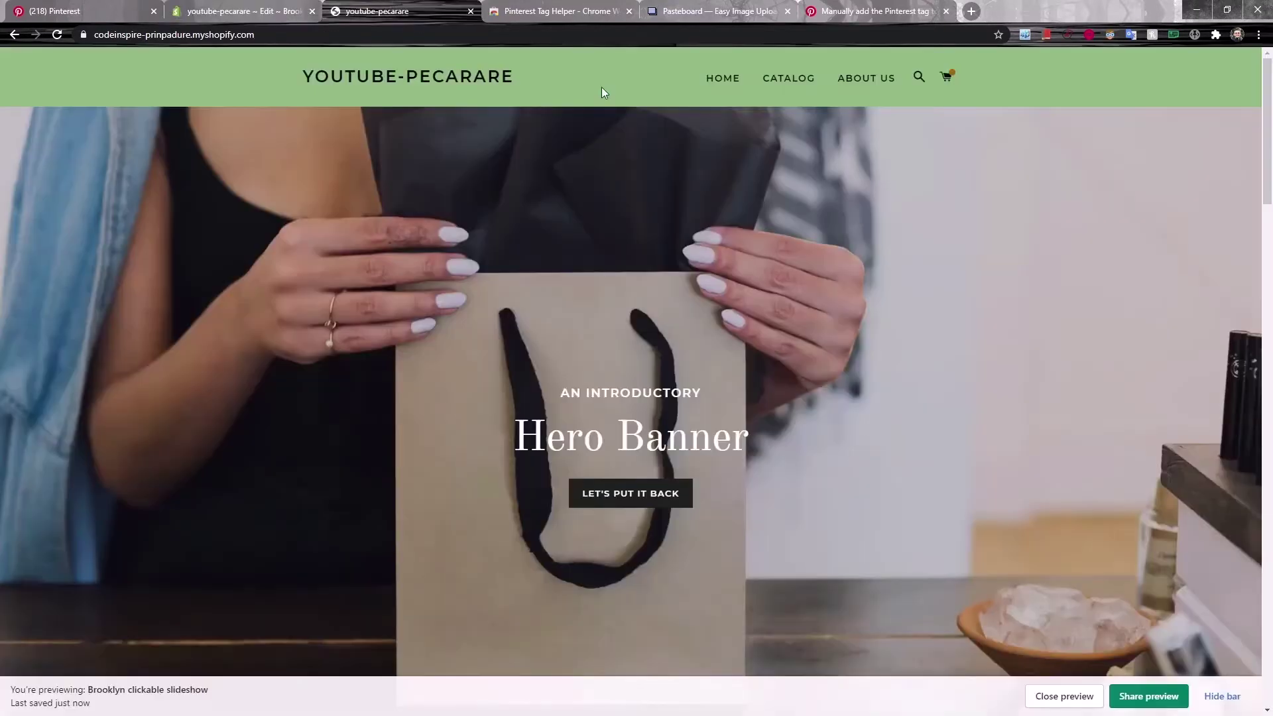
left_click(56, 37)
left_click(1194, 34)
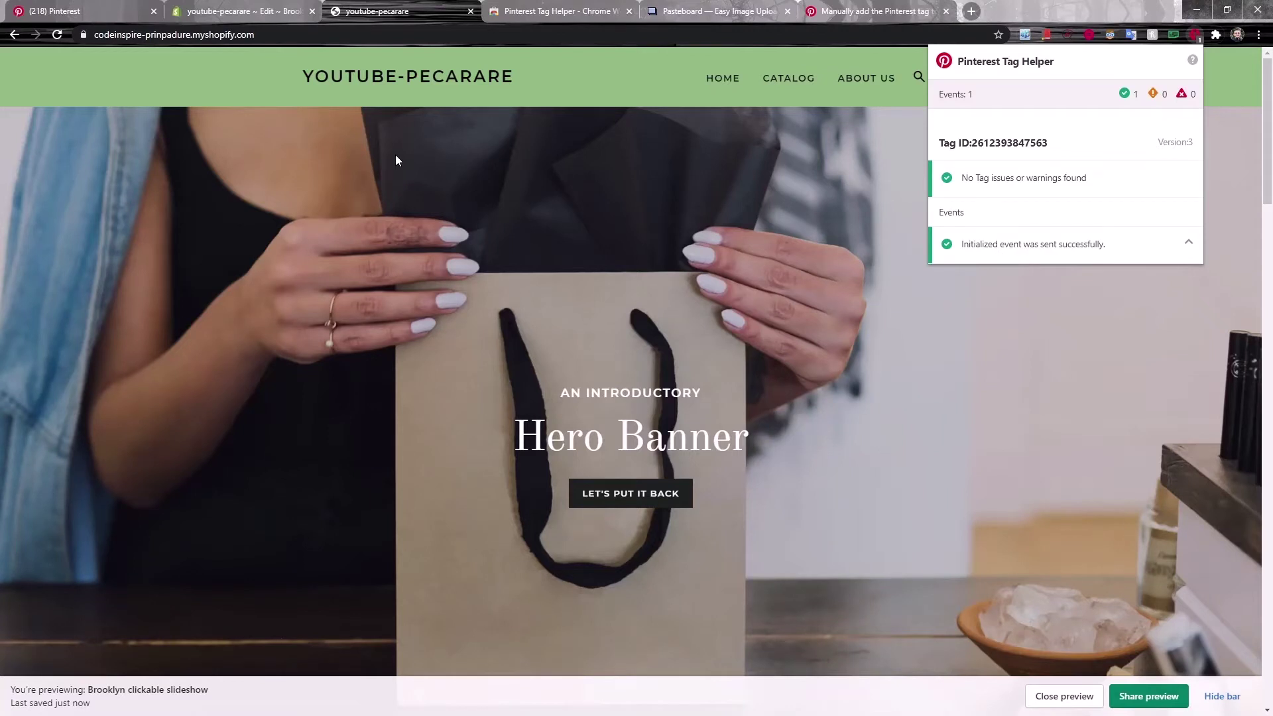
- Return to Pinterest's manual setup, continue to the event code stage and review the Checkout and AddToCart snippets
left_click(132, 10)
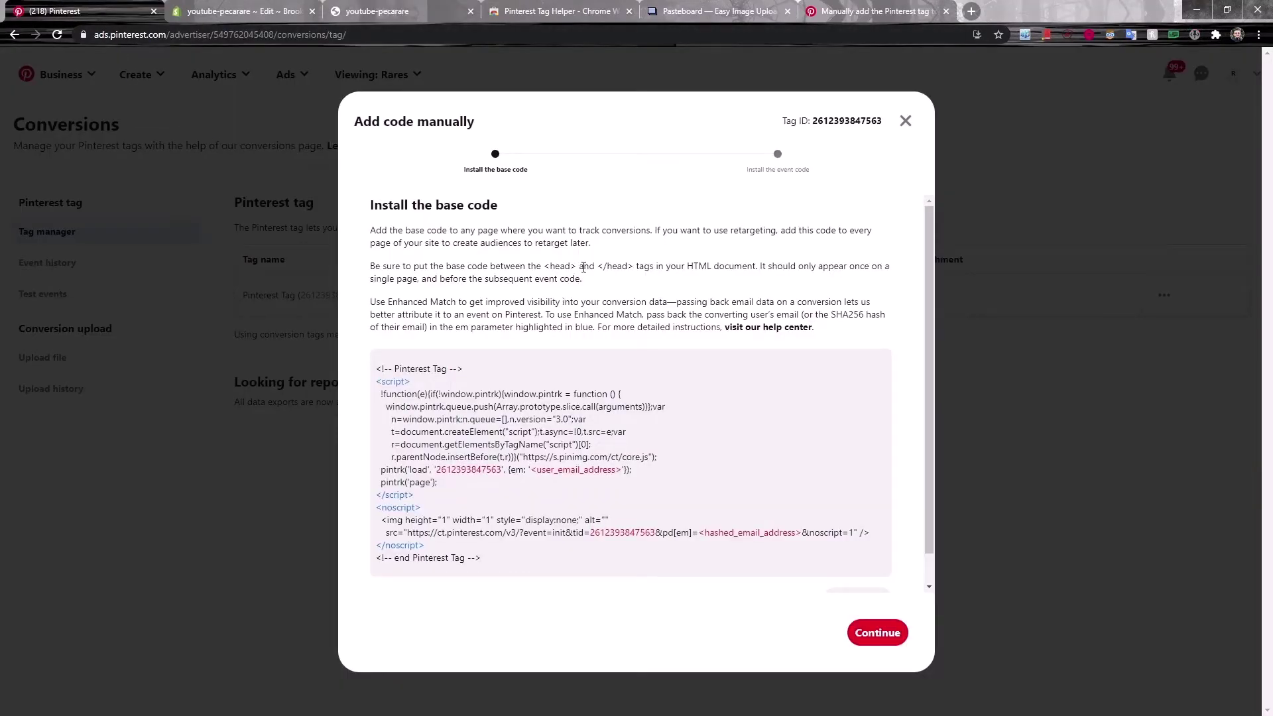
left_click_drag(755, 172, 821, 180)
left_click(777, 182)
left_click(875, 638)
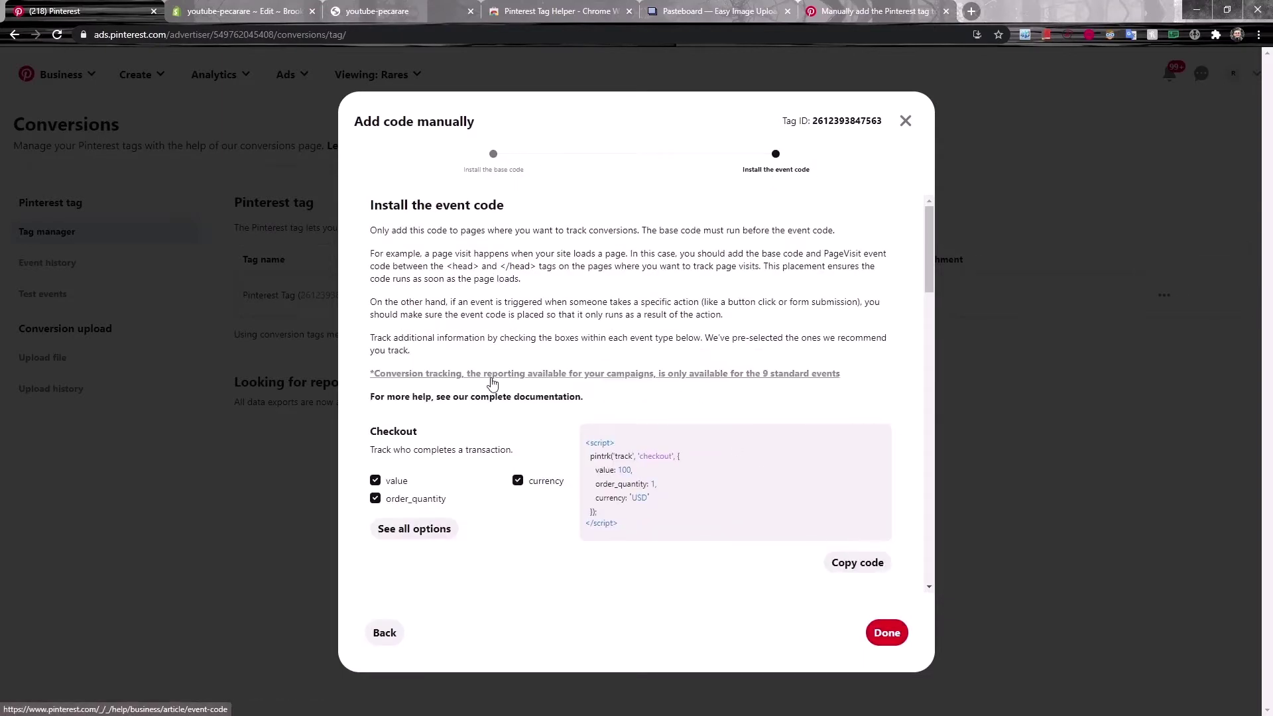
scroll(491, 384, "down", 1)
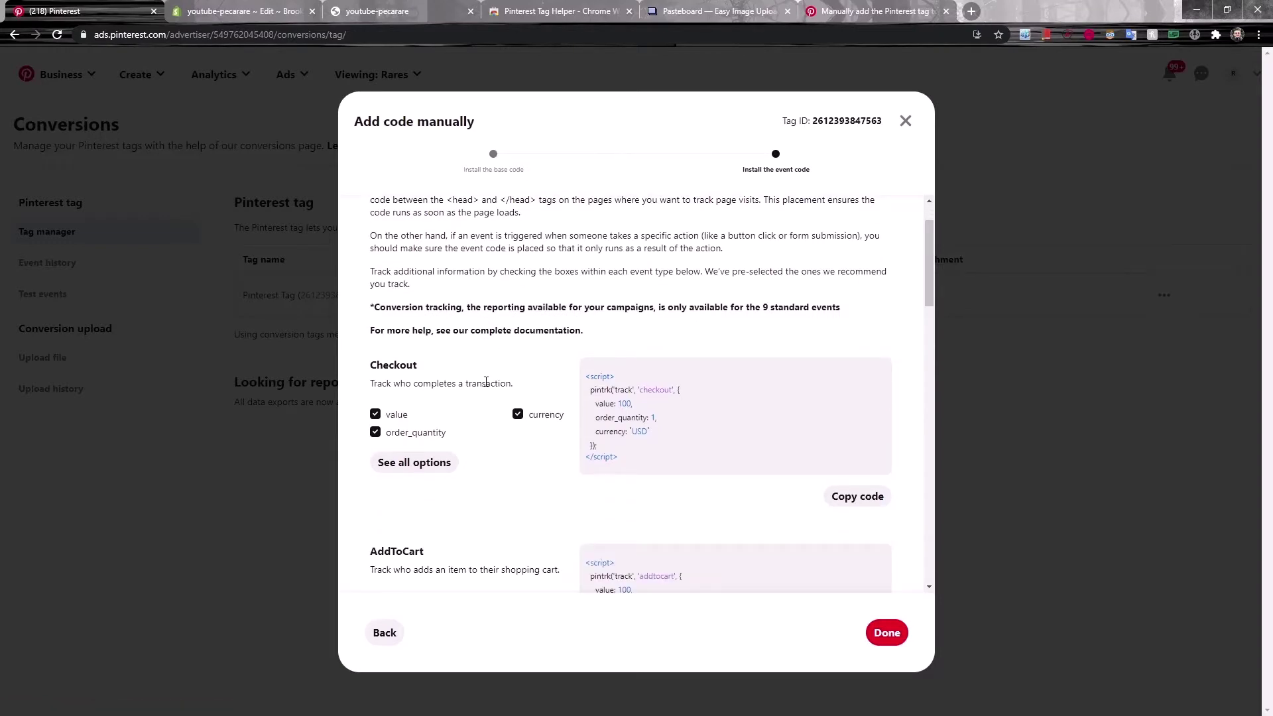
scroll(484, 379, "down", 1)
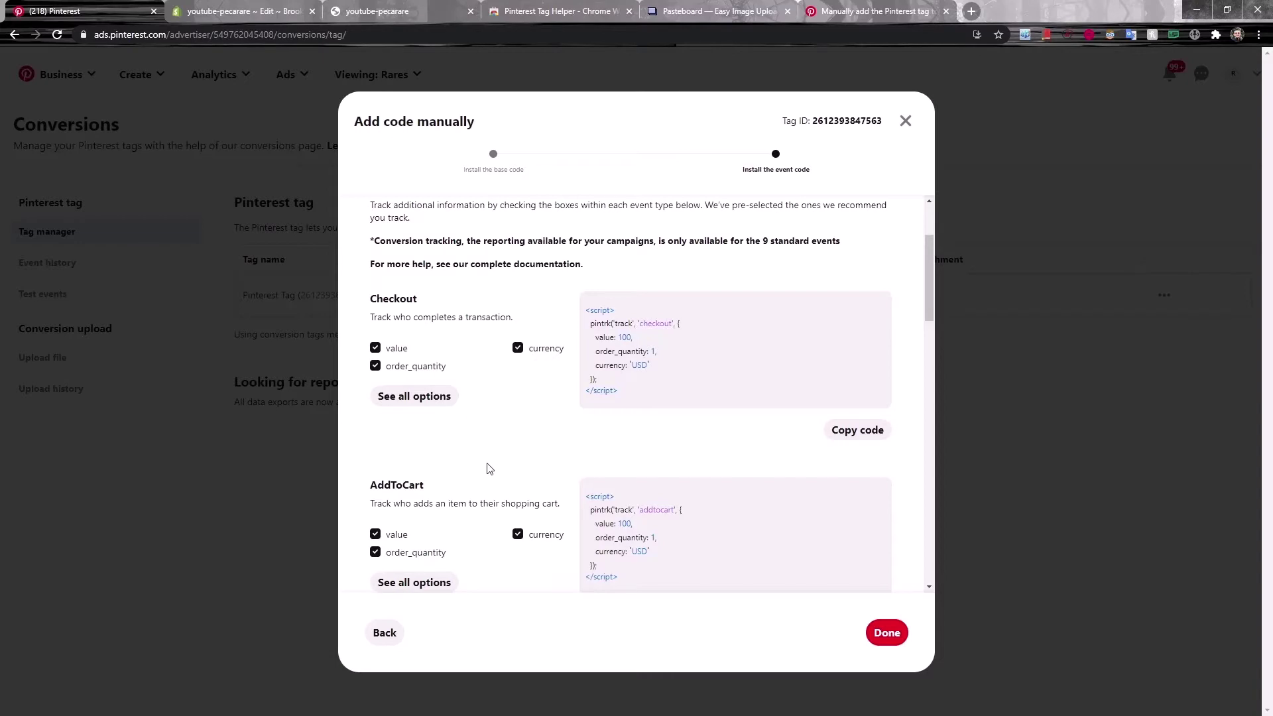
- Review the event requirements in the Pasteboard screenshot and find the PageVisit snippet in Pinterest's event code list
left_click(756, 10)
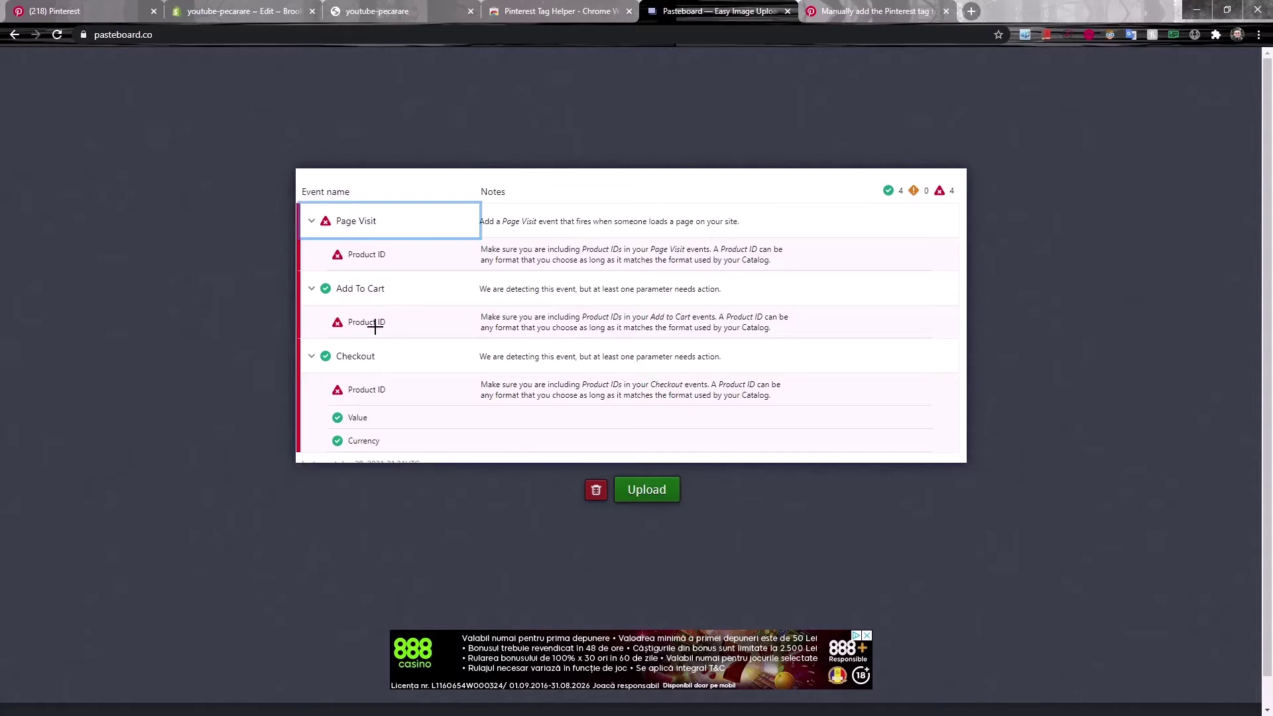
left_click(110, 7)
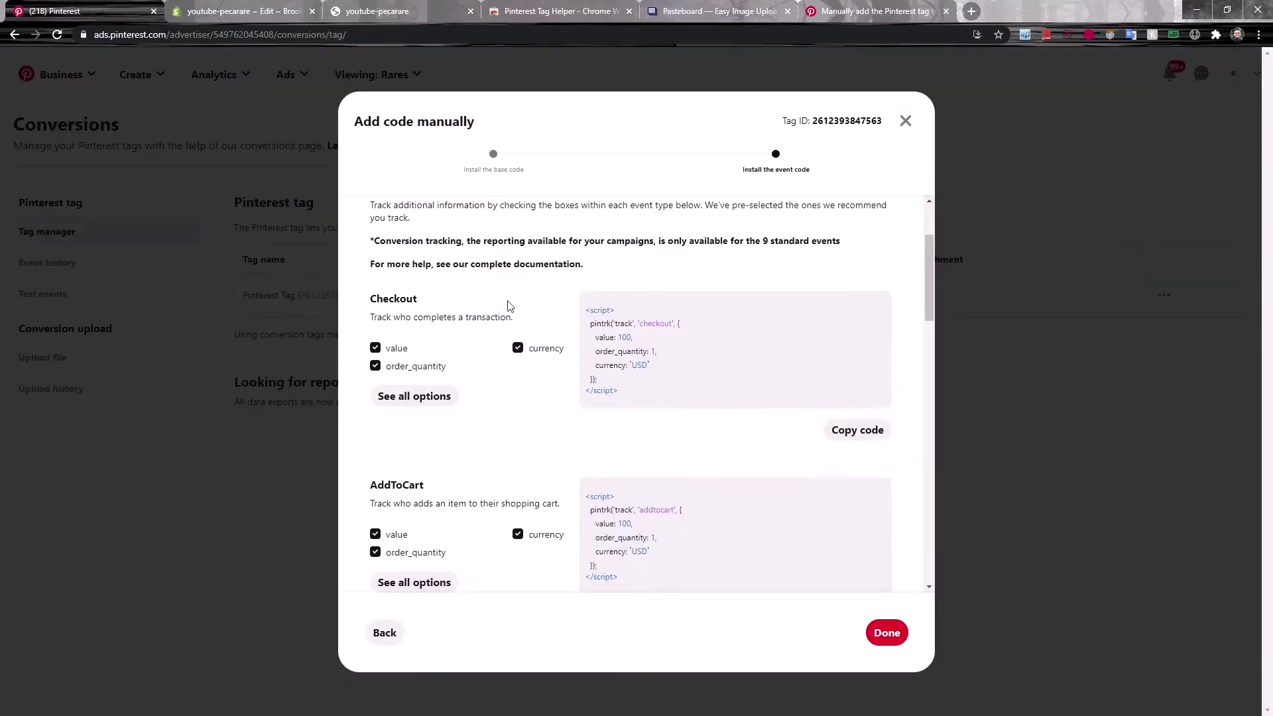
scroll(504, 464, "down", 3)
scroll(483, 553, "down", 2)
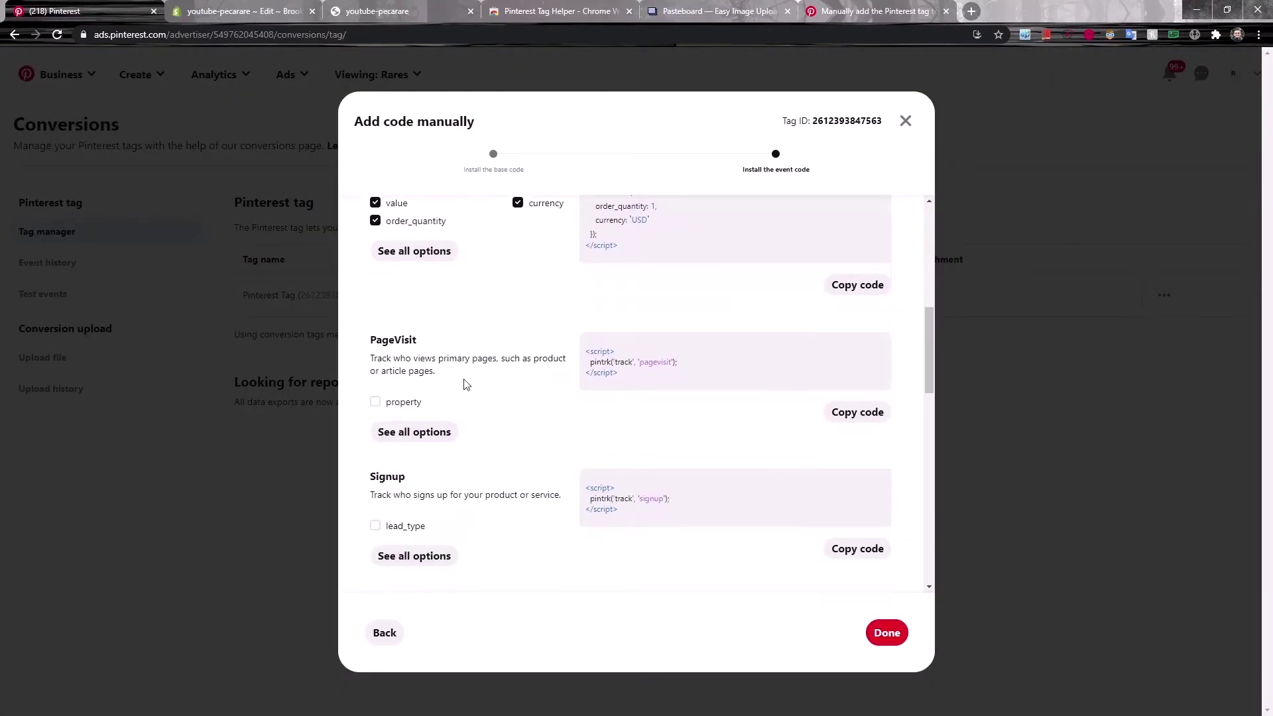
left_click_drag(668, 383, 574, 352)
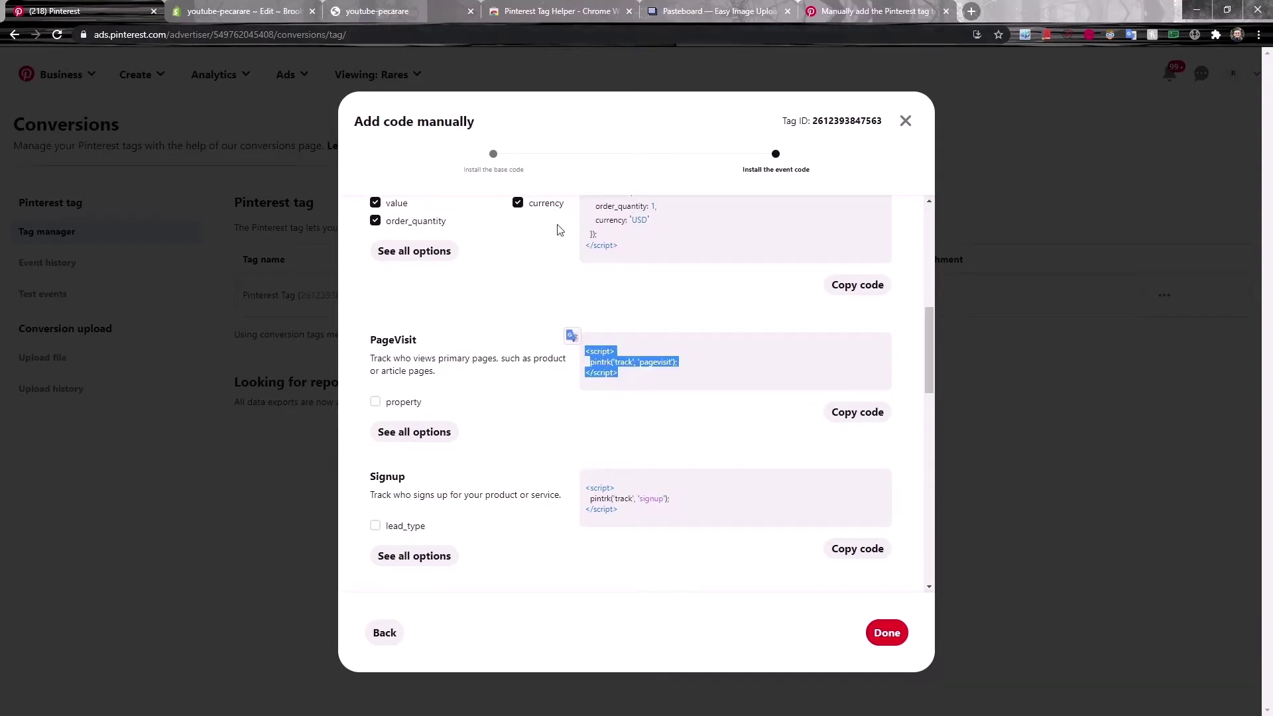
- Switch back to the Shopify theme code editor and open product-template.liquid
left_click(415, 12)
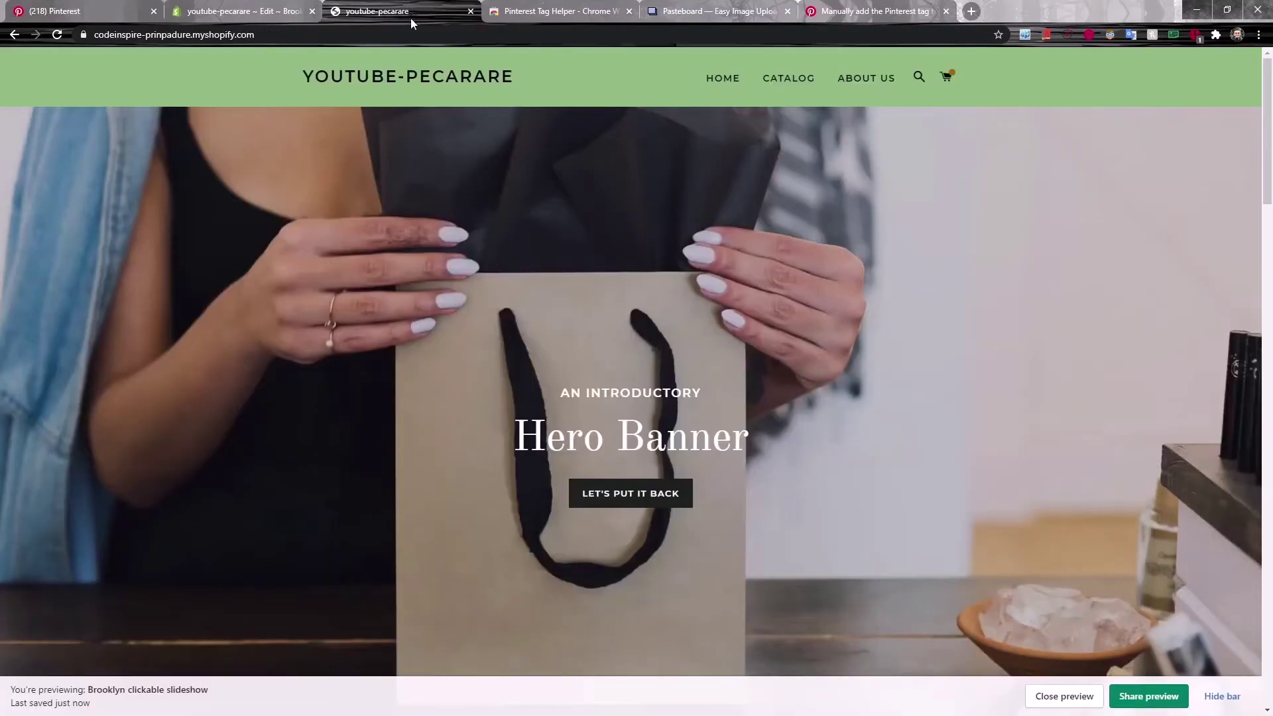
left_click(255, 11)
left_click(490, 135)
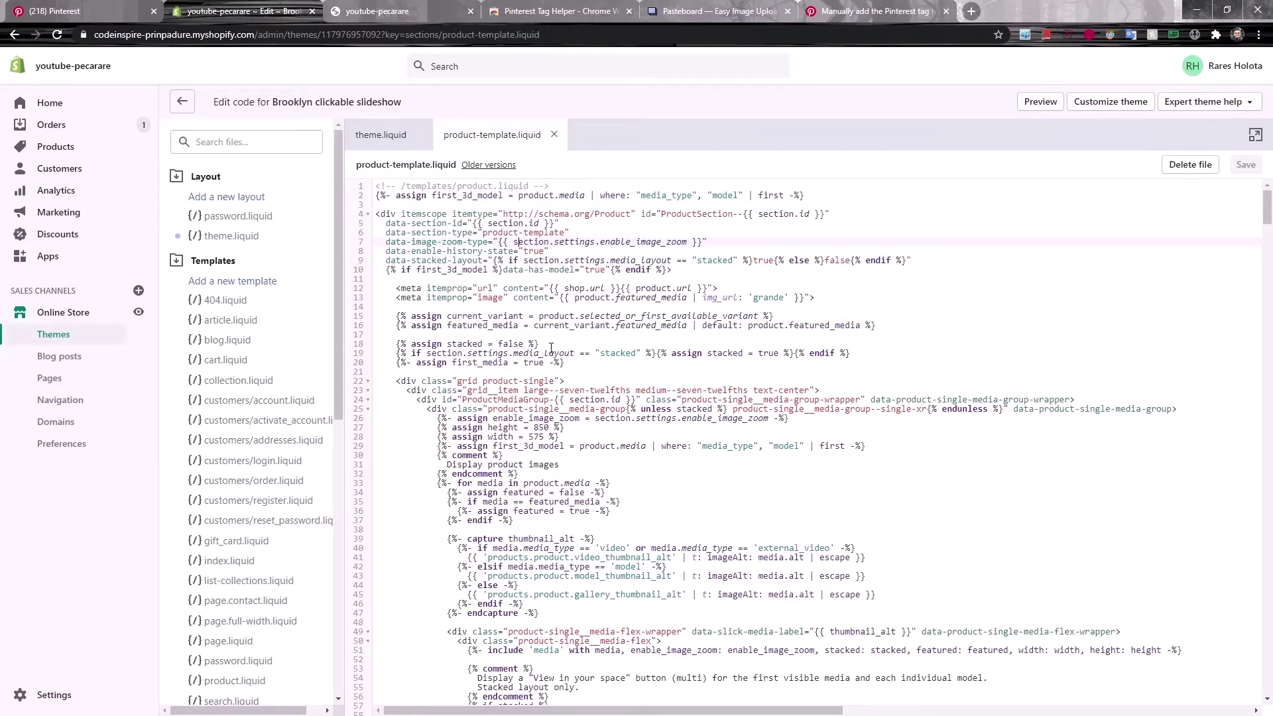
- Consult the Pinterest tag help article and event screenshot, and copy the PageVisit event code from Pinterest's setup
left_click(845, 12)
left_click(736, 12)
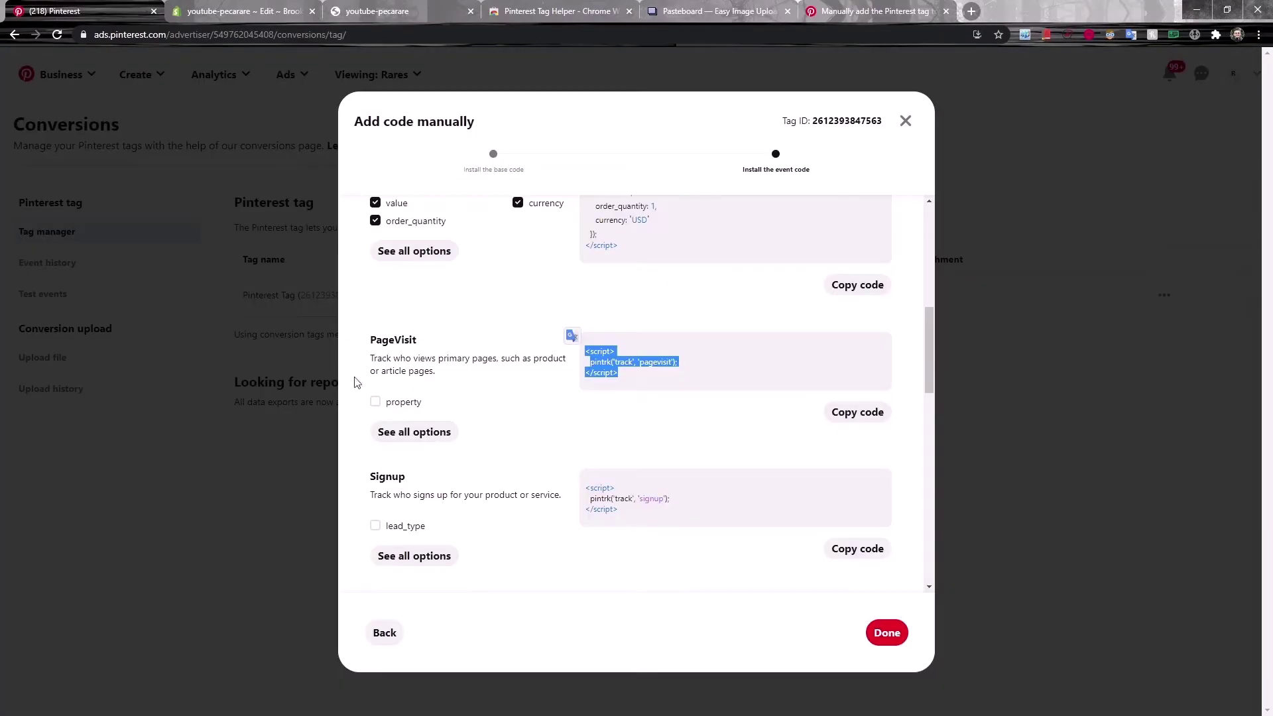
left_click(876, 417)
- Paste the PageVisit script into product-template.liquid between the {% endunless %} line and the {% schema %} block
left_click(285, 6)
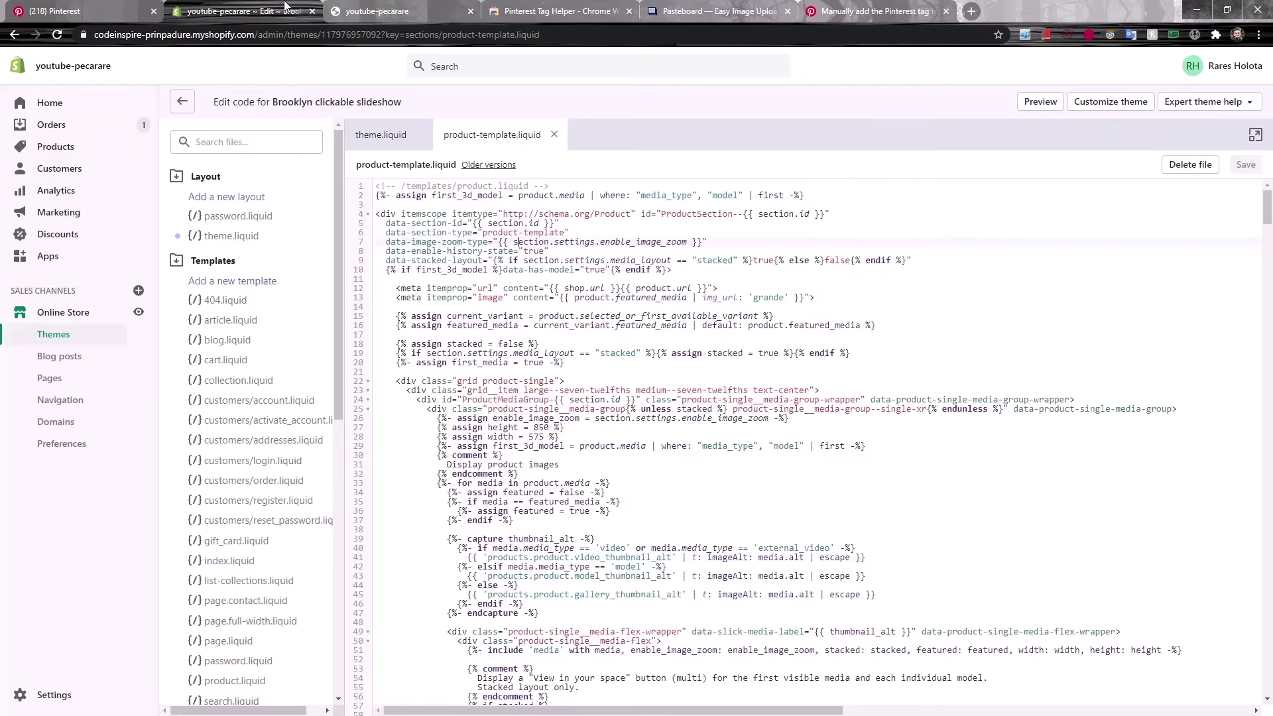
scroll(473, 379, "down", 20)
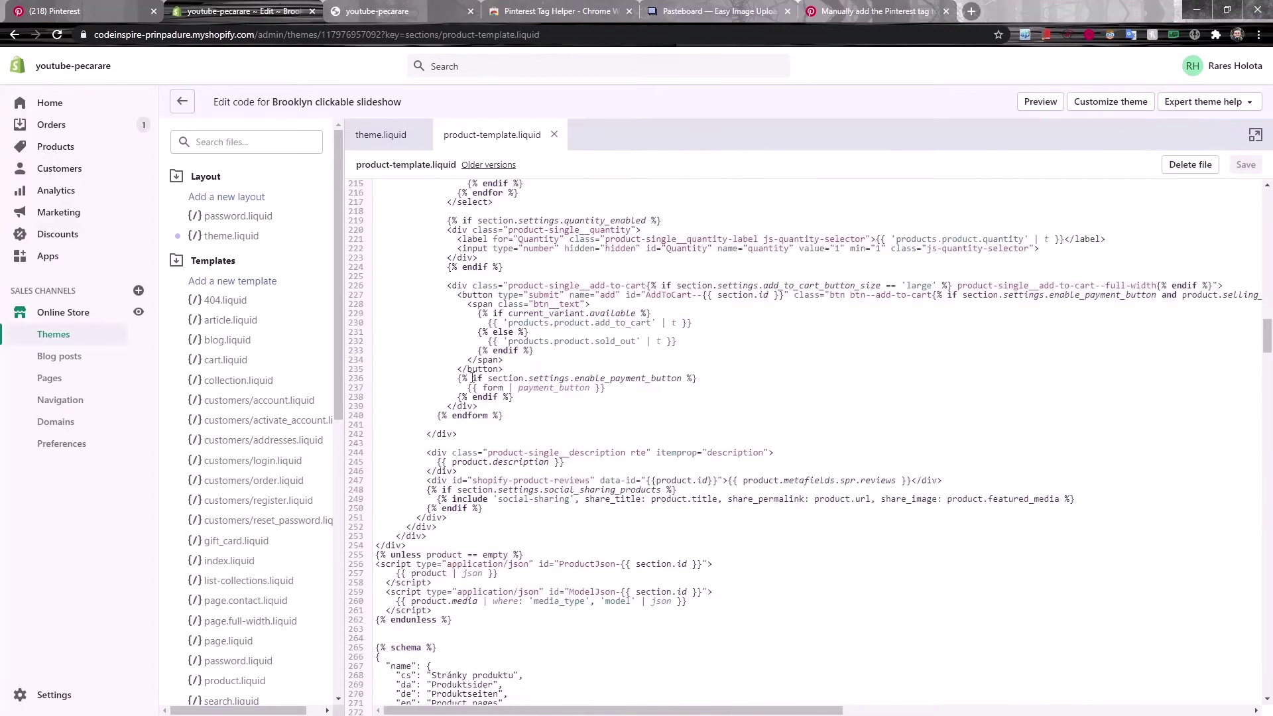
scroll(472, 378, "down", 5)
scroll(457, 374, "up", 2)
left_click(436, 365)
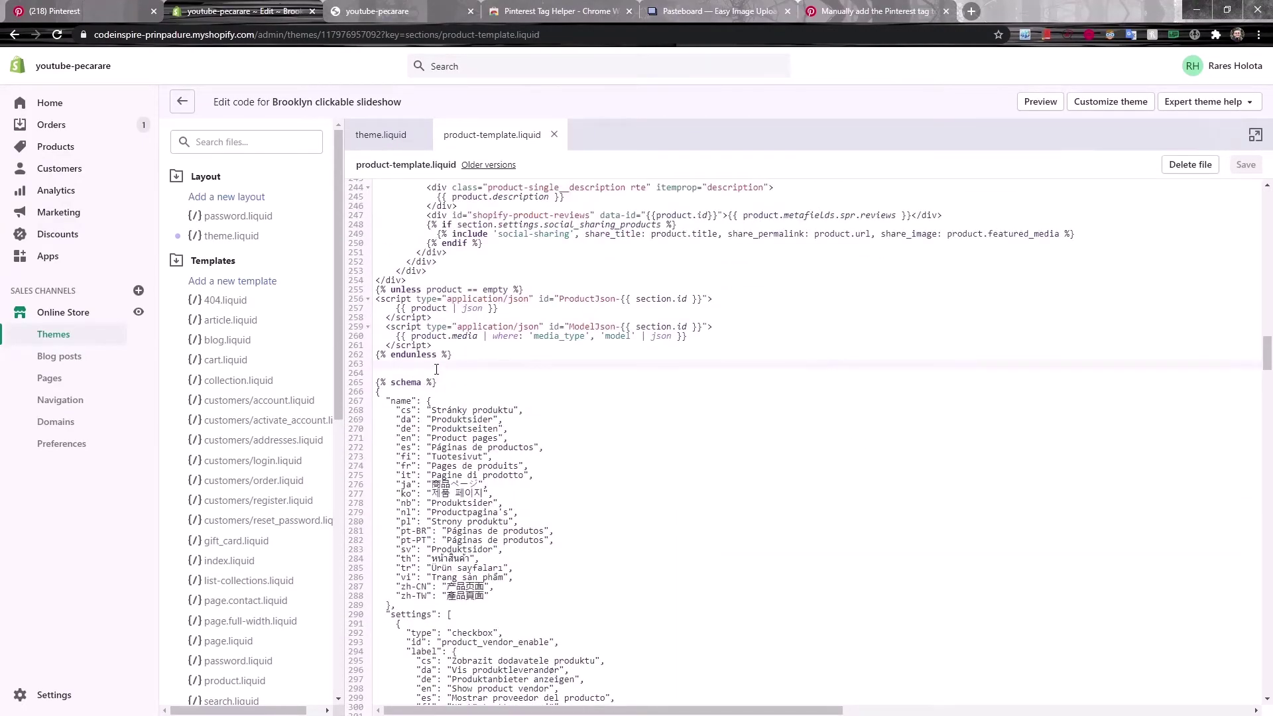
key("ctrl+v")
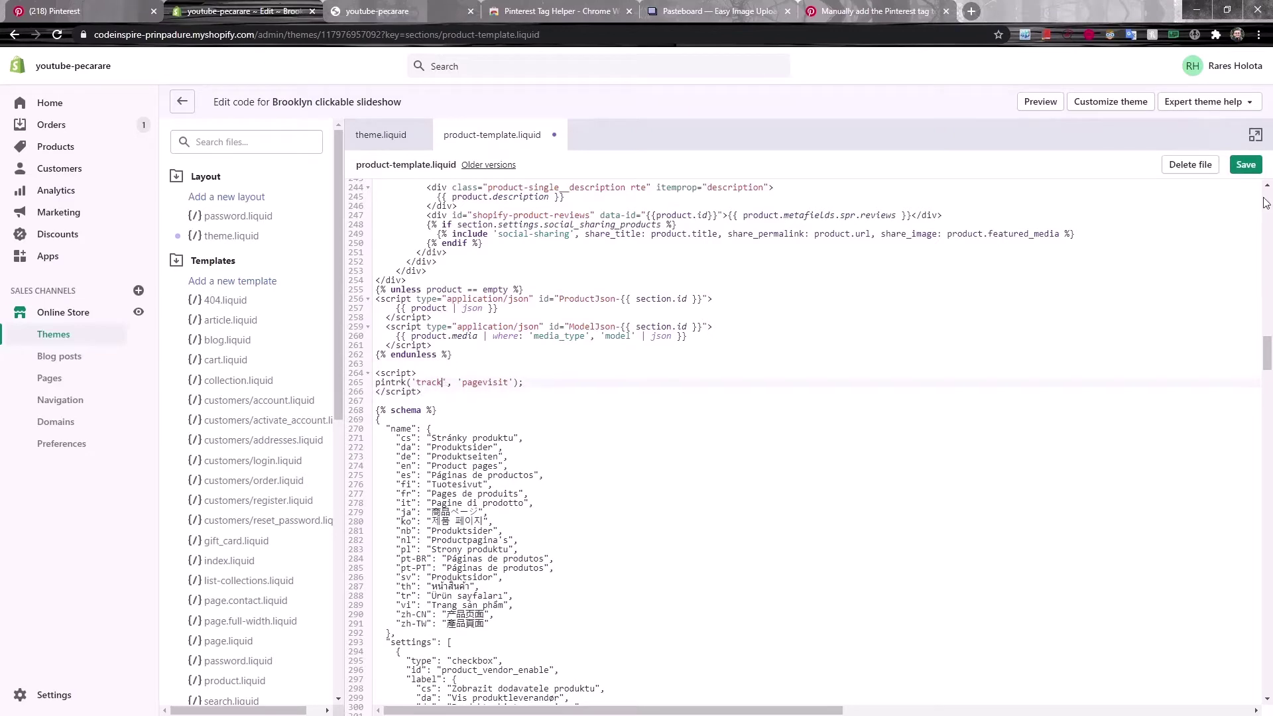
- Save product-template.liquid and check the page visit event on the previewed 3/4 Sleeve Kimono Dress page with Pinterest Tag Helper
left_click(1243, 165)
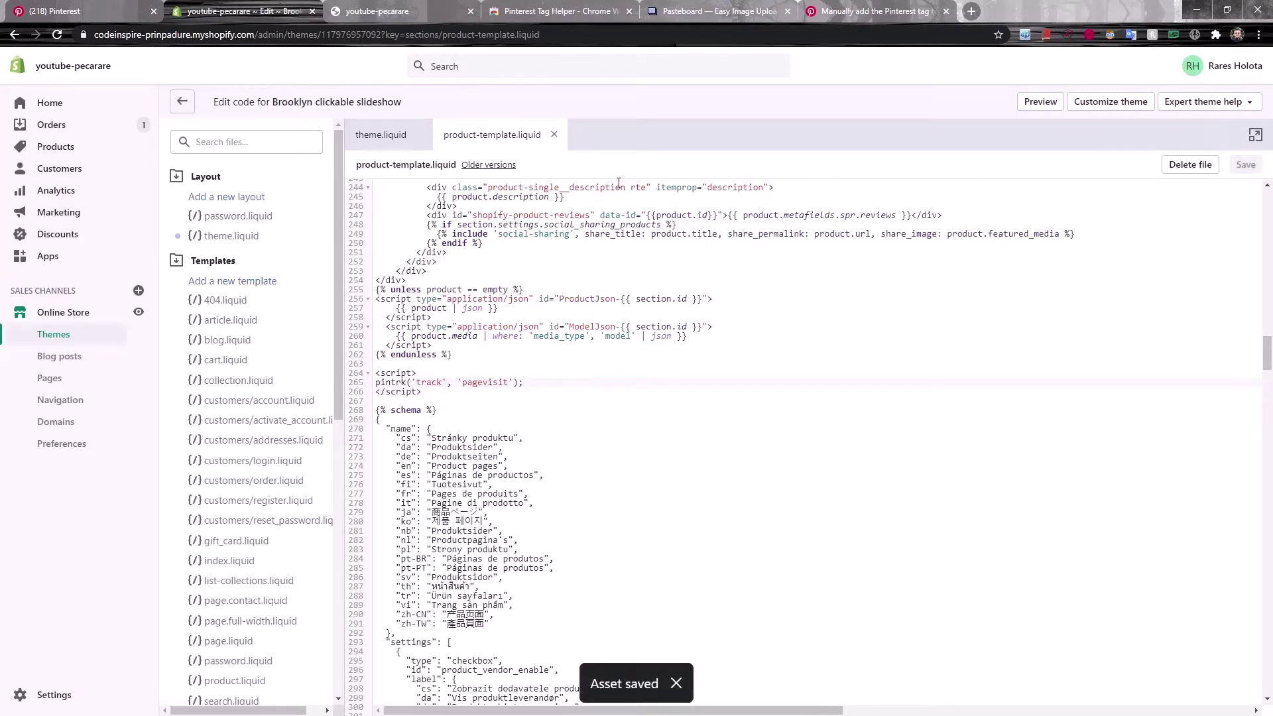
key("ctrl+Tab")
left_click(788, 83)
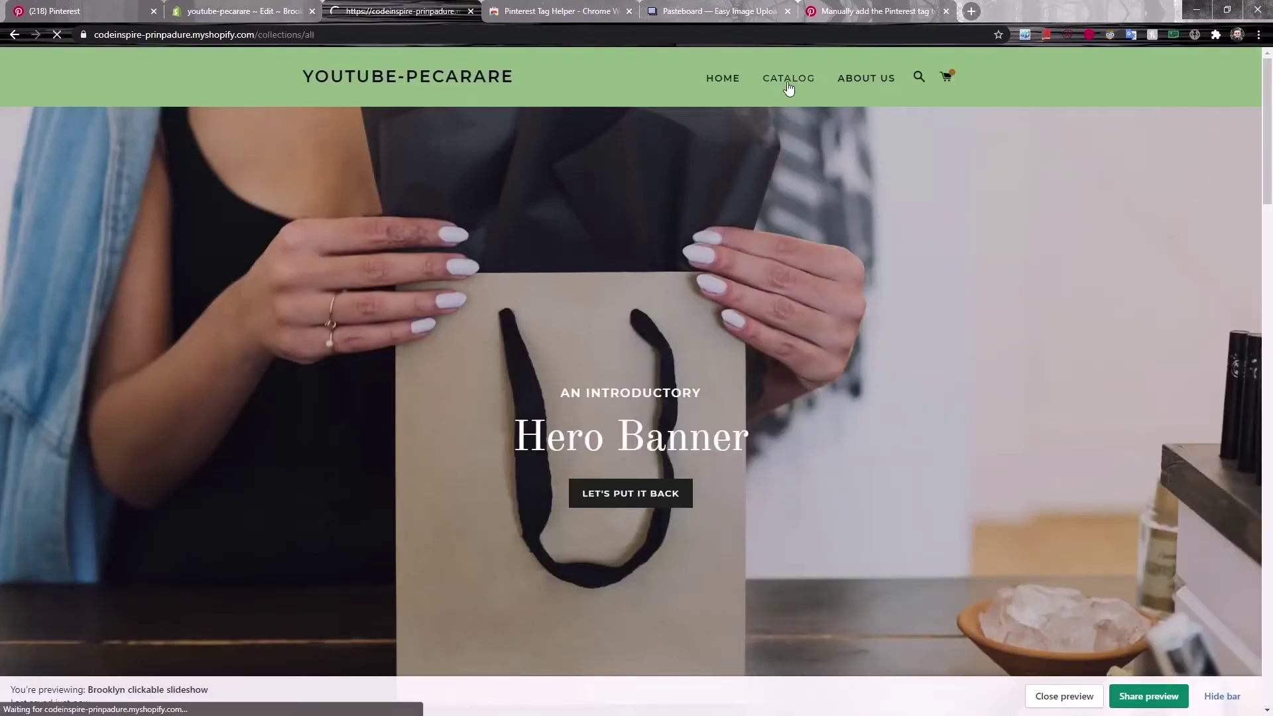
left_click(594, 372)
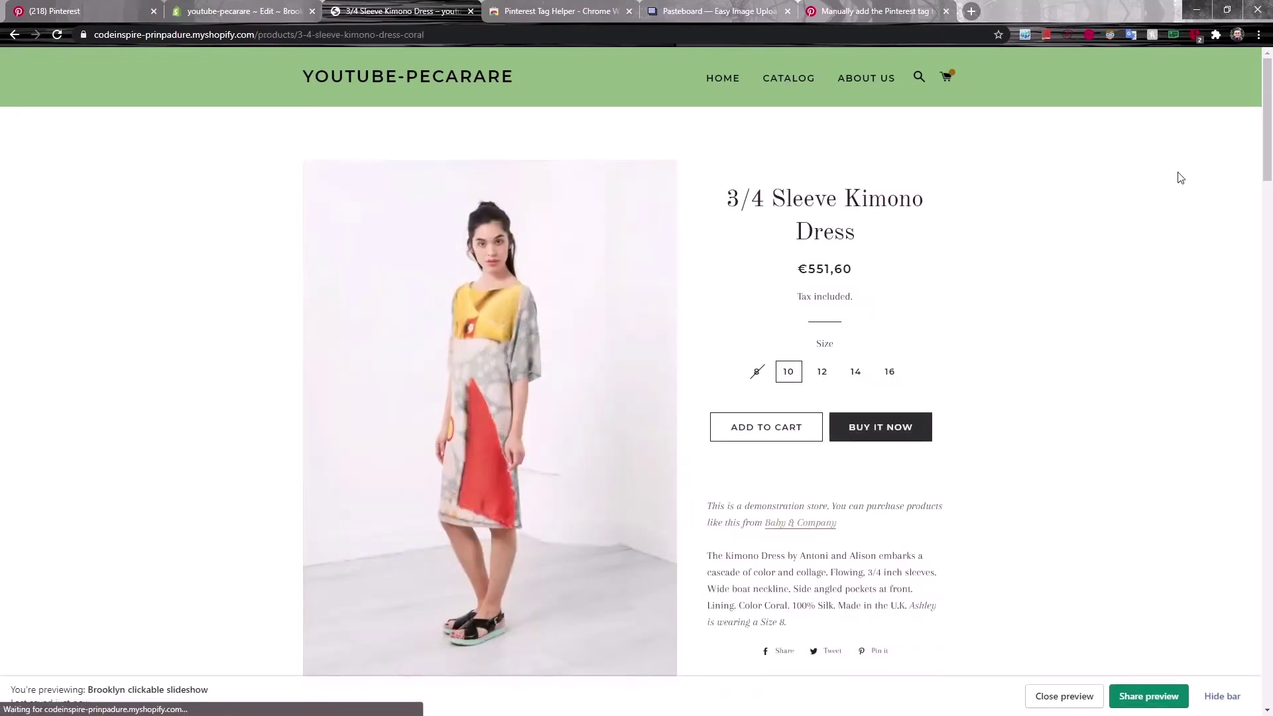
left_click(1194, 35)
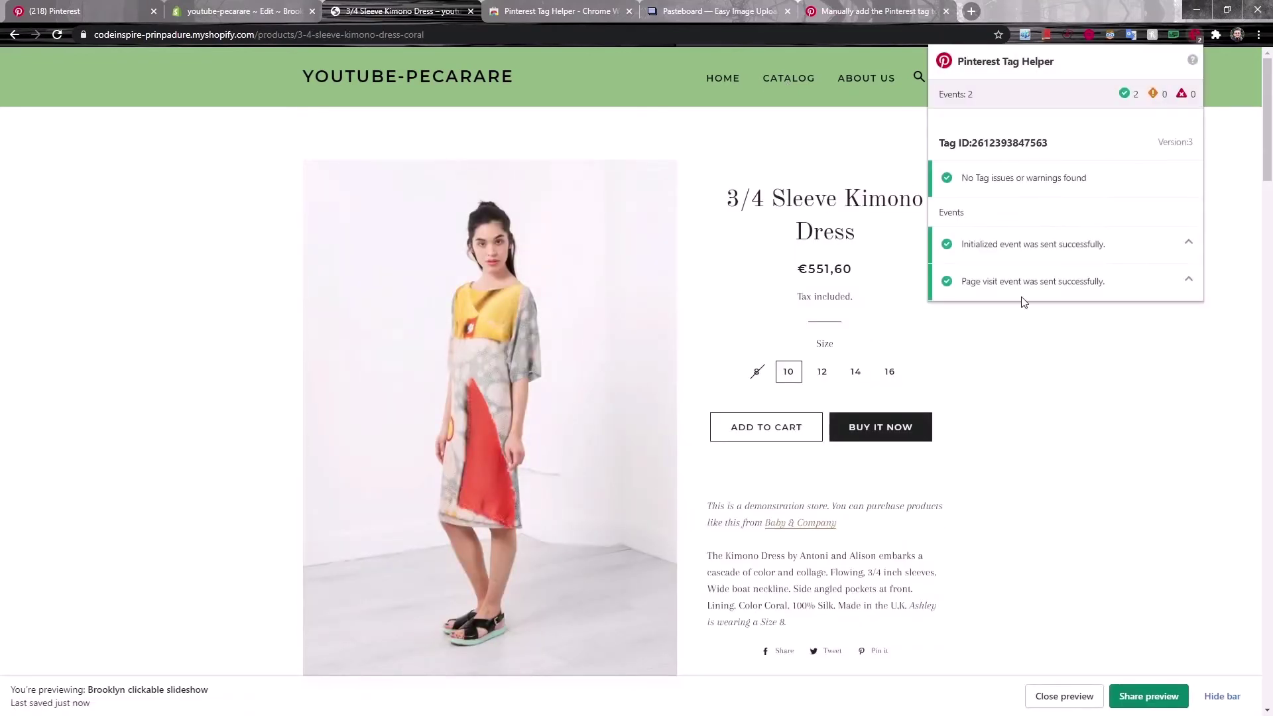
left_click(987, 285)
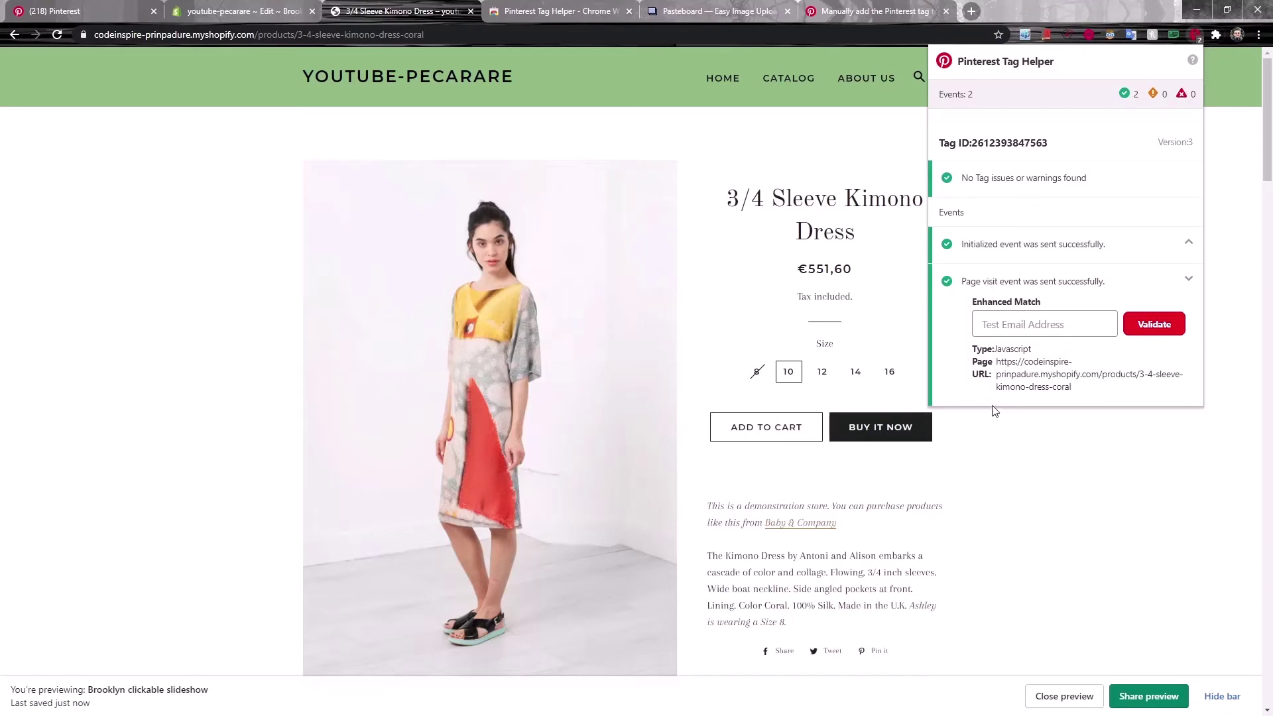
left_click(1059, 494)
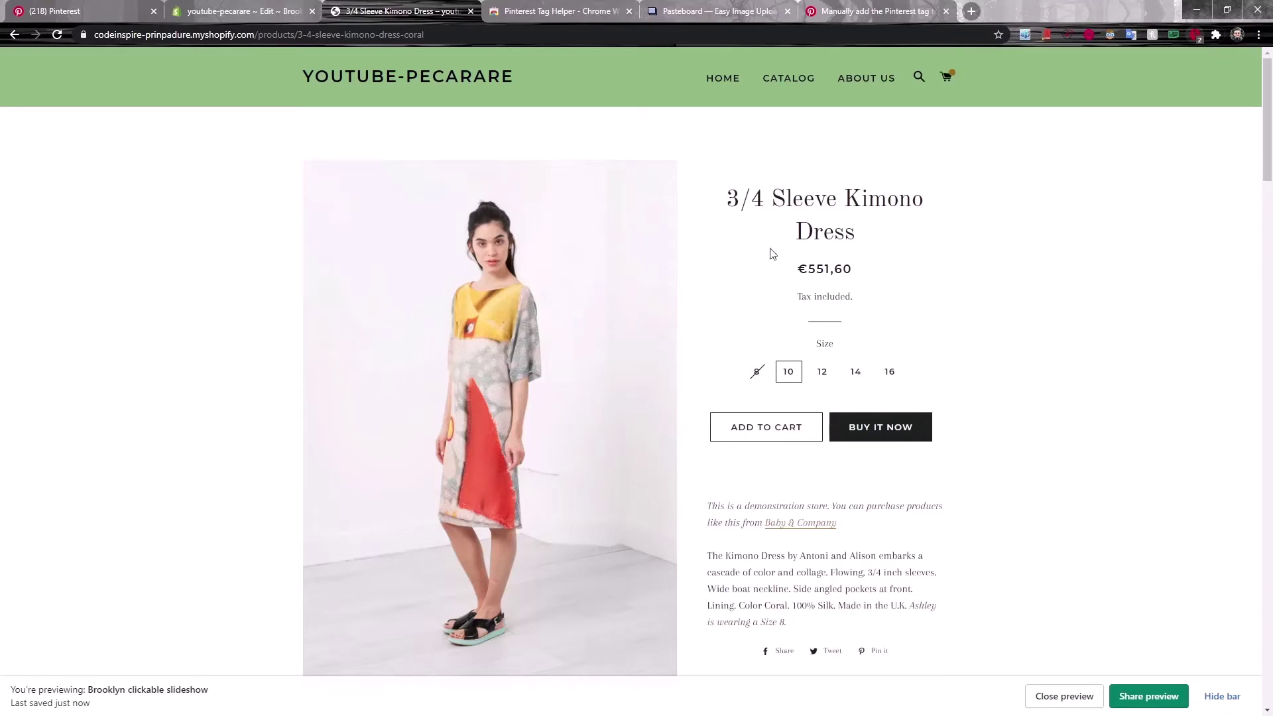
- Check the event requirements screenshot, add the product_id parameter to Pinterest's PageVisit snippet and copy its code
left_click(722, 10)
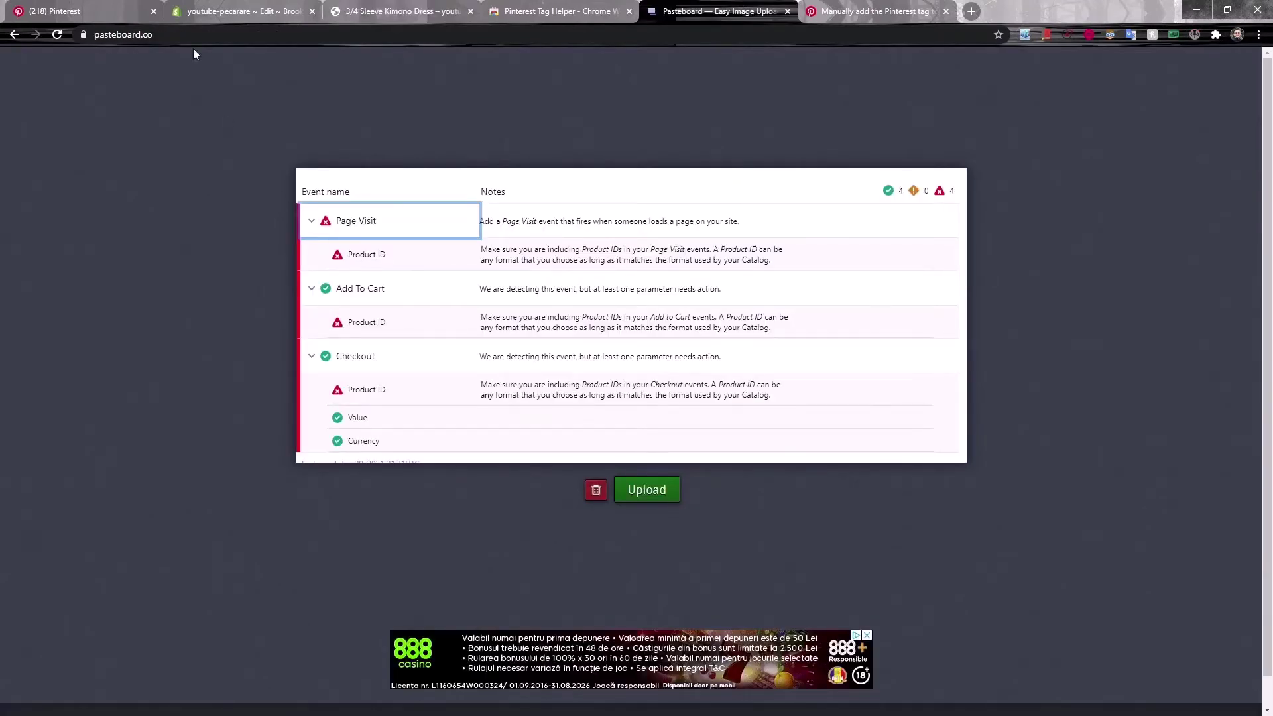
left_click(87, 11)
left_click(414, 432)
scroll(419, 387, "down", 1)
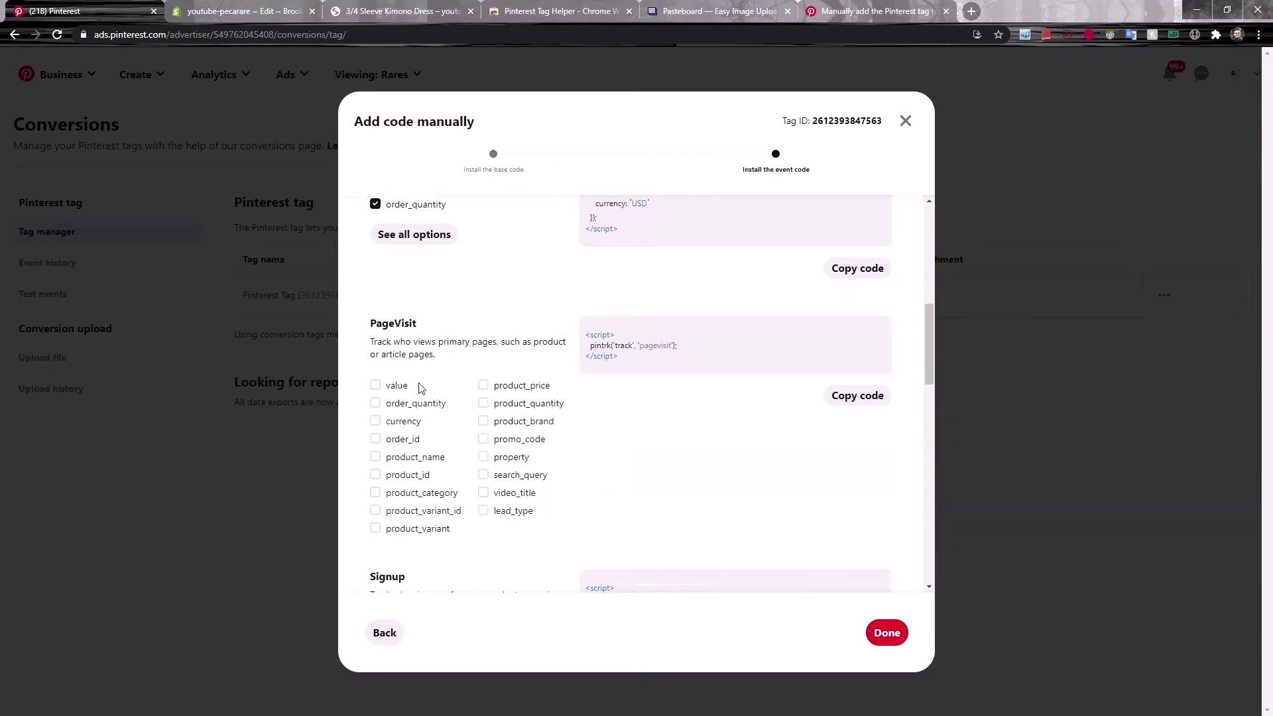
scroll(419, 388, "down", 1)
left_click(421, 432)
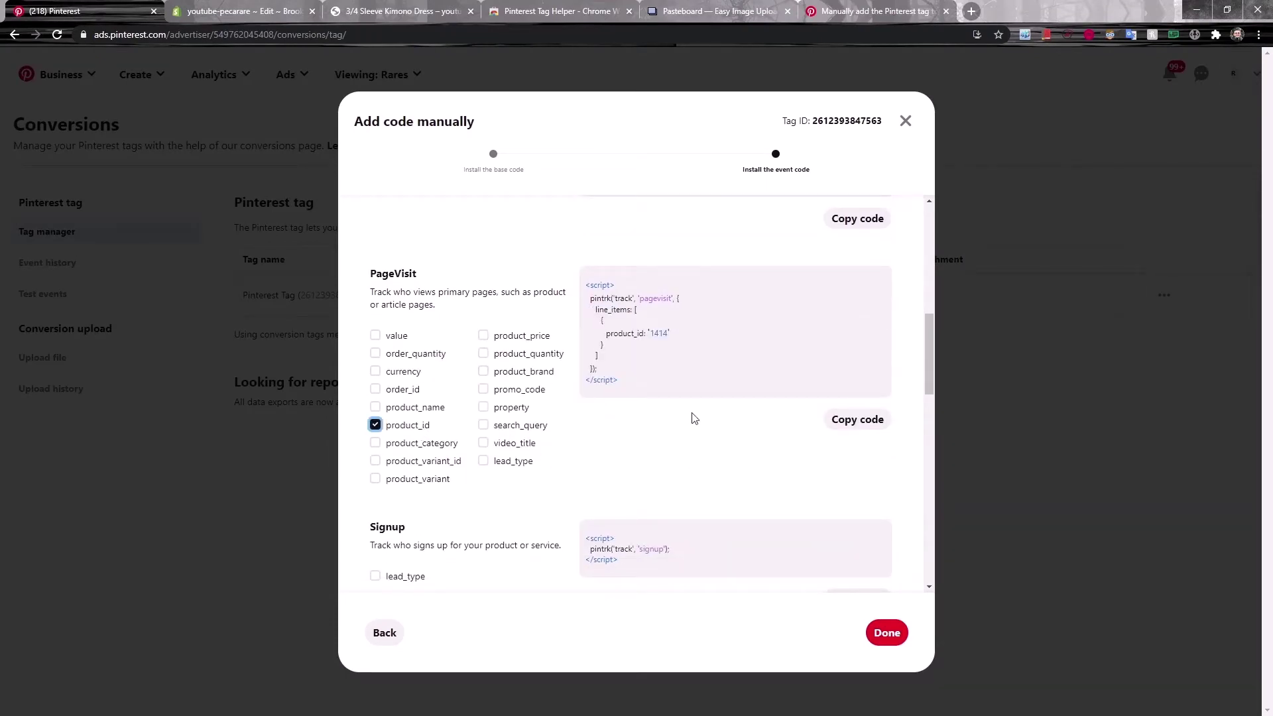
left_click(882, 421)
- Replace the existing pagevisit script in product-template.liquid with the copied version containing line_items and product_id
left_click(265, 10)
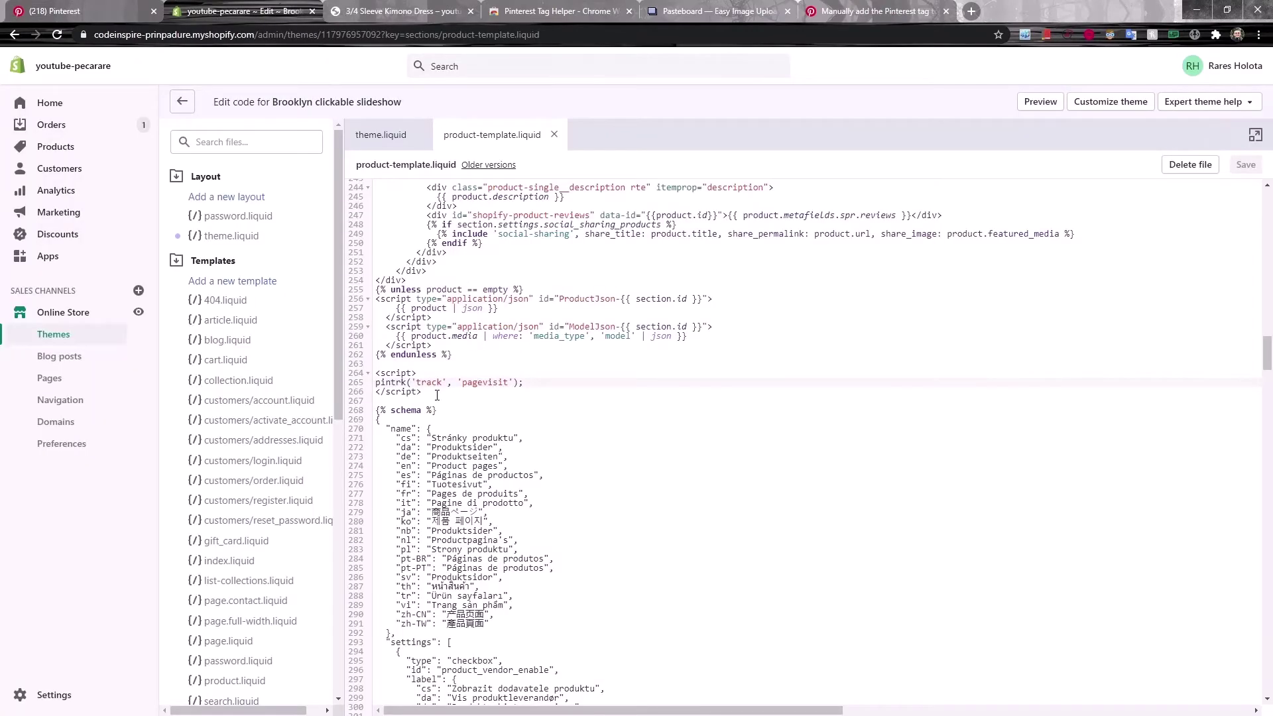
left_click_drag(437, 396, 374, 373)
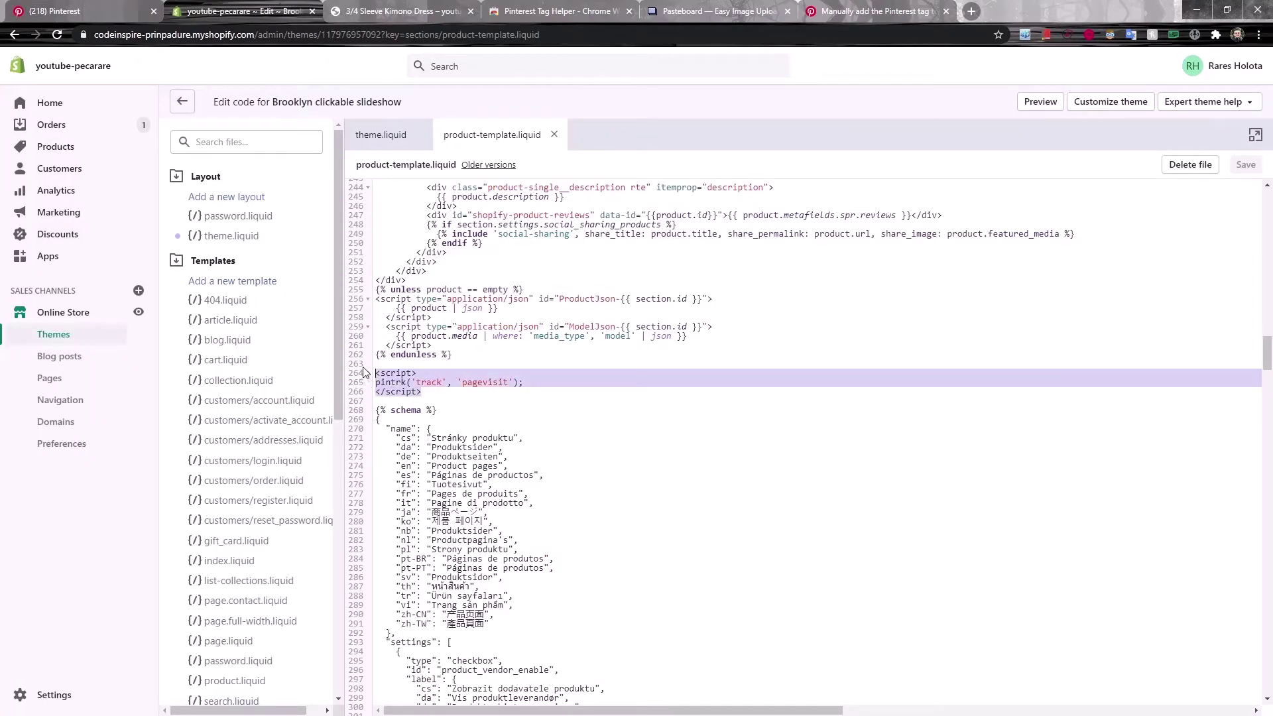
key("ctrl+v")
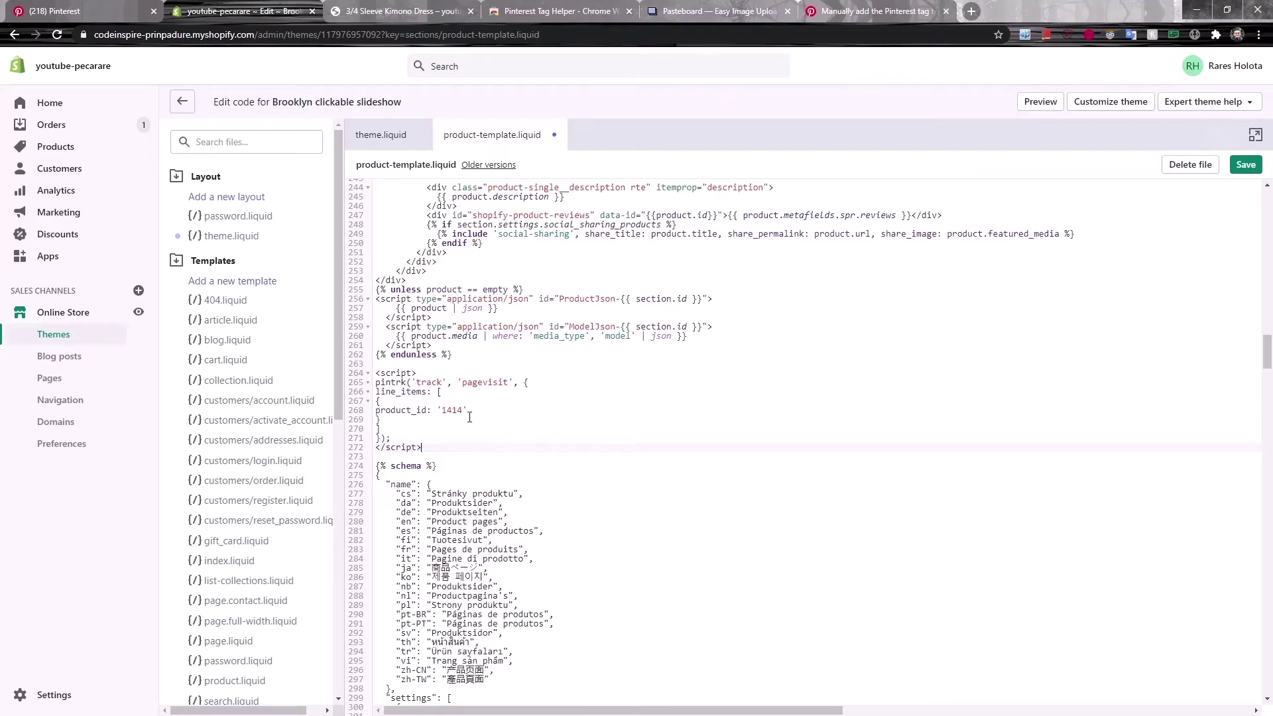
- Replace the sample product_id value '1414' with {{ product.id }} and save product-template.liquid
left_click_drag(468, 411, 442, 411)
key("BackSpace")
type("{{")
key("Left")
key("Left")
type("produ")
left_click(1244, 165)
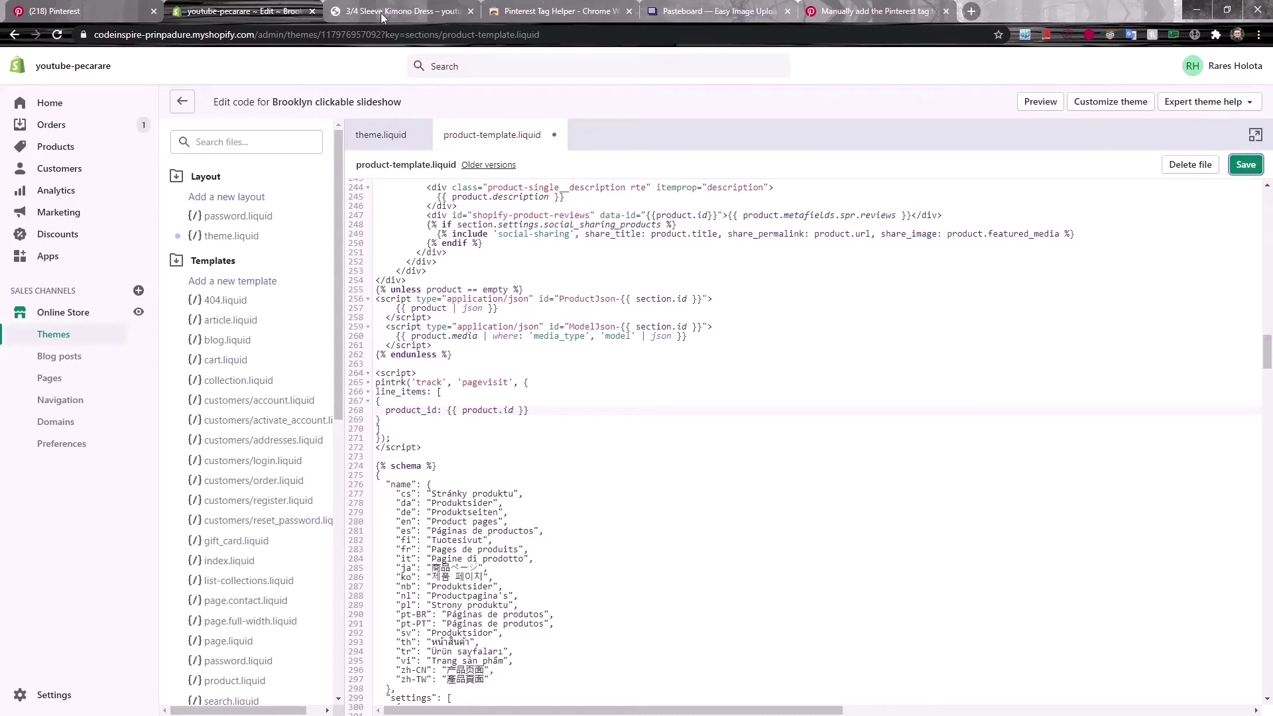
- Reload the Kimono Dress page and inspect the page visit event's data and Product ID in Pinterest Tag Helper
left_click(398, 3)
left_click(58, 37)
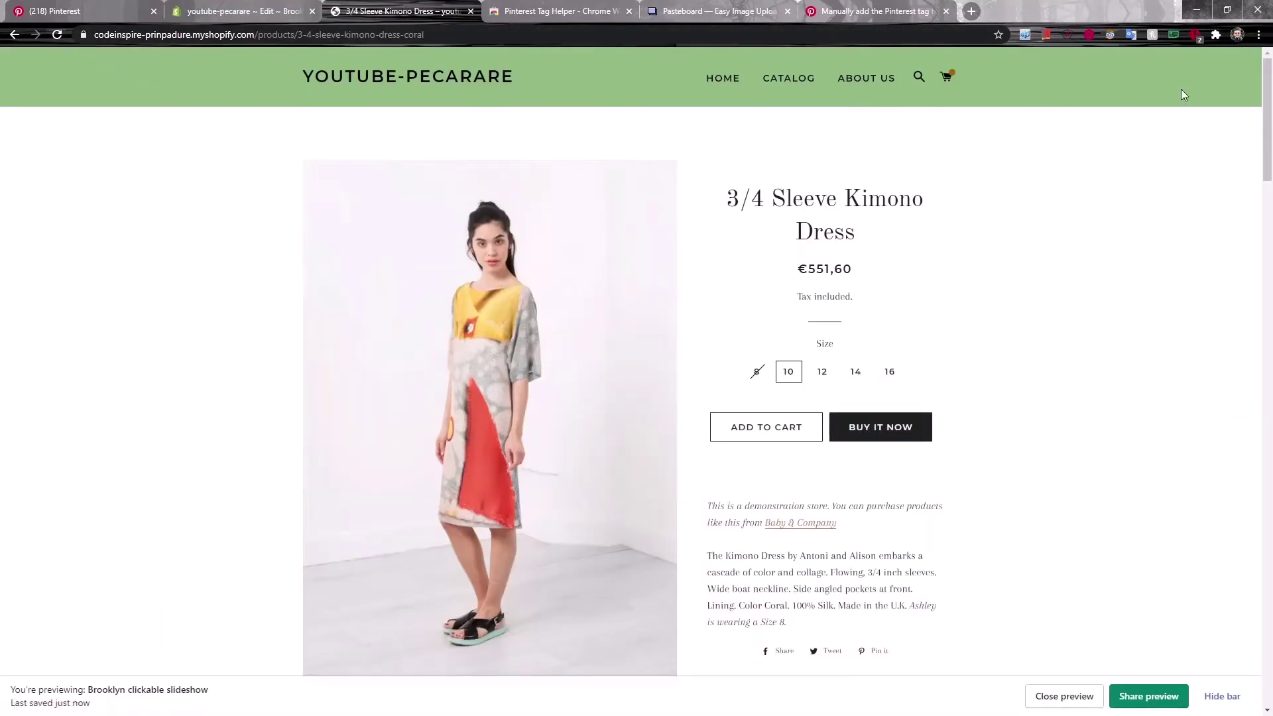
left_click(1193, 35)
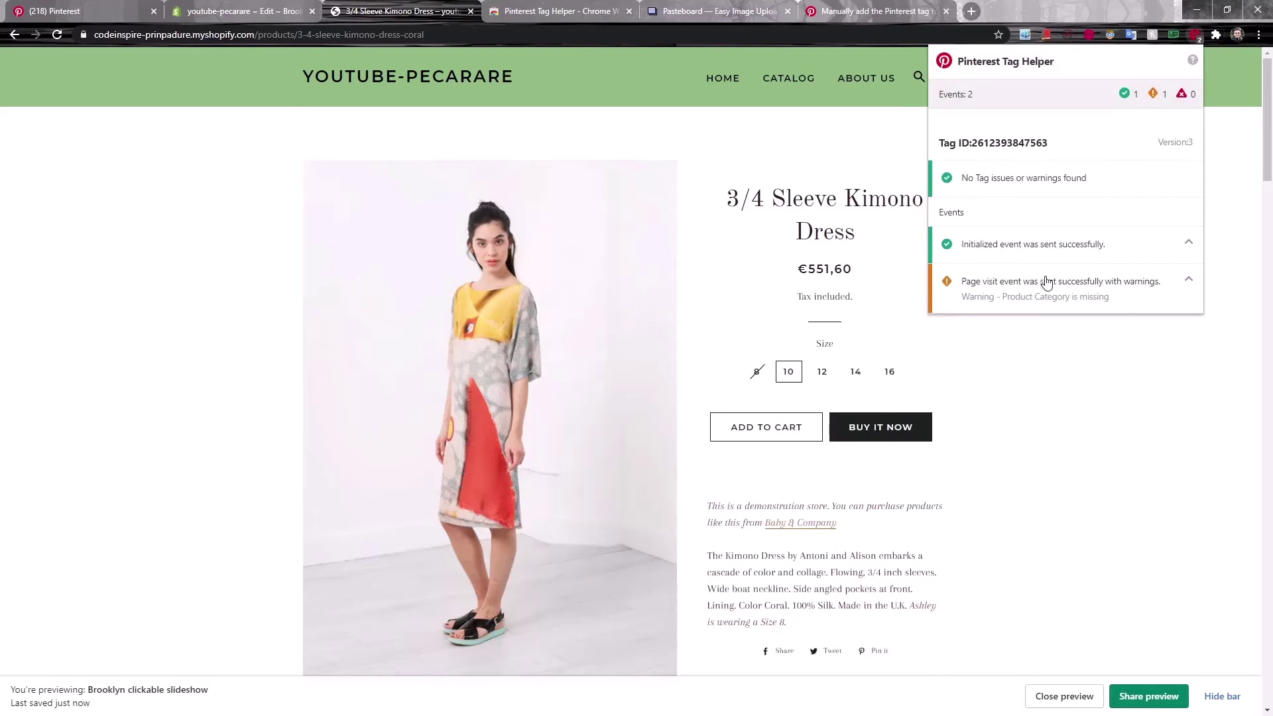
left_click(1001, 297)
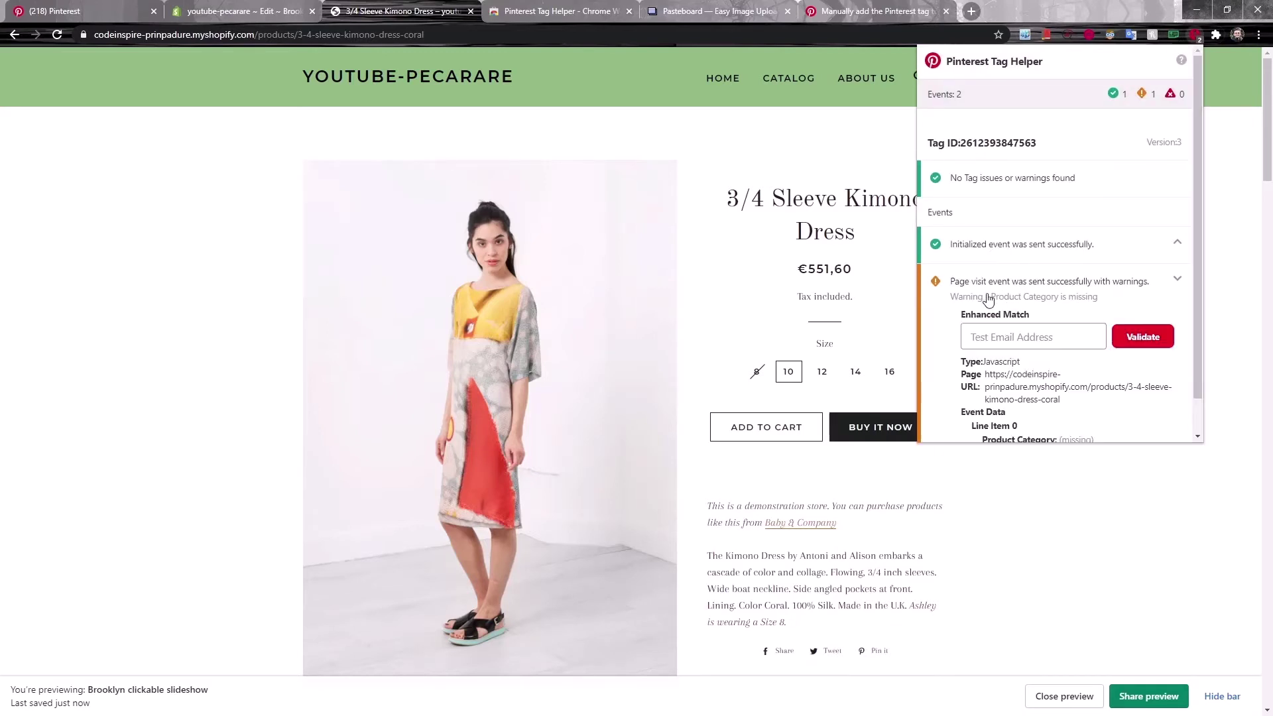
scroll(1005, 305, "down", 1)
left_click_drag(1028, 415, 1089, 415)
left_click(1099, 418)
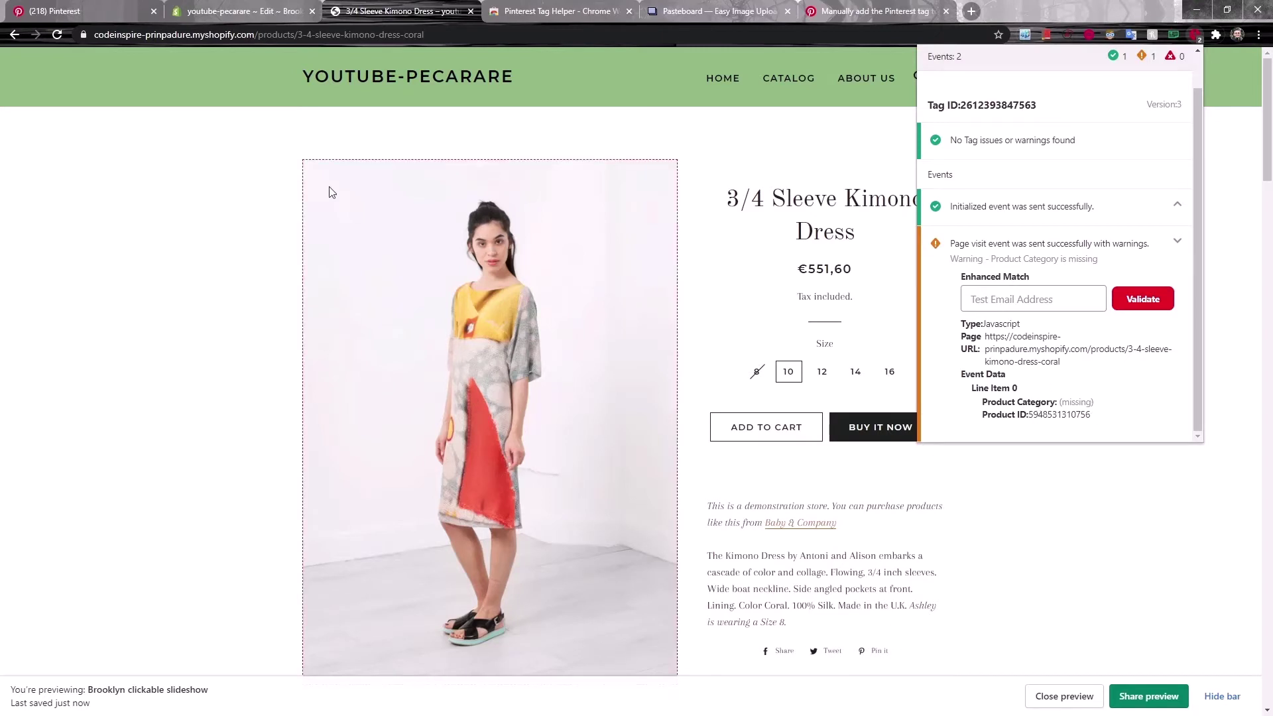
- Add the product_category parameter to Pinterest's PageVisit snippet and copy the product_category: 'Shoes' line with its preceding comma
left_click(275, 10)
left_click(134, 11)
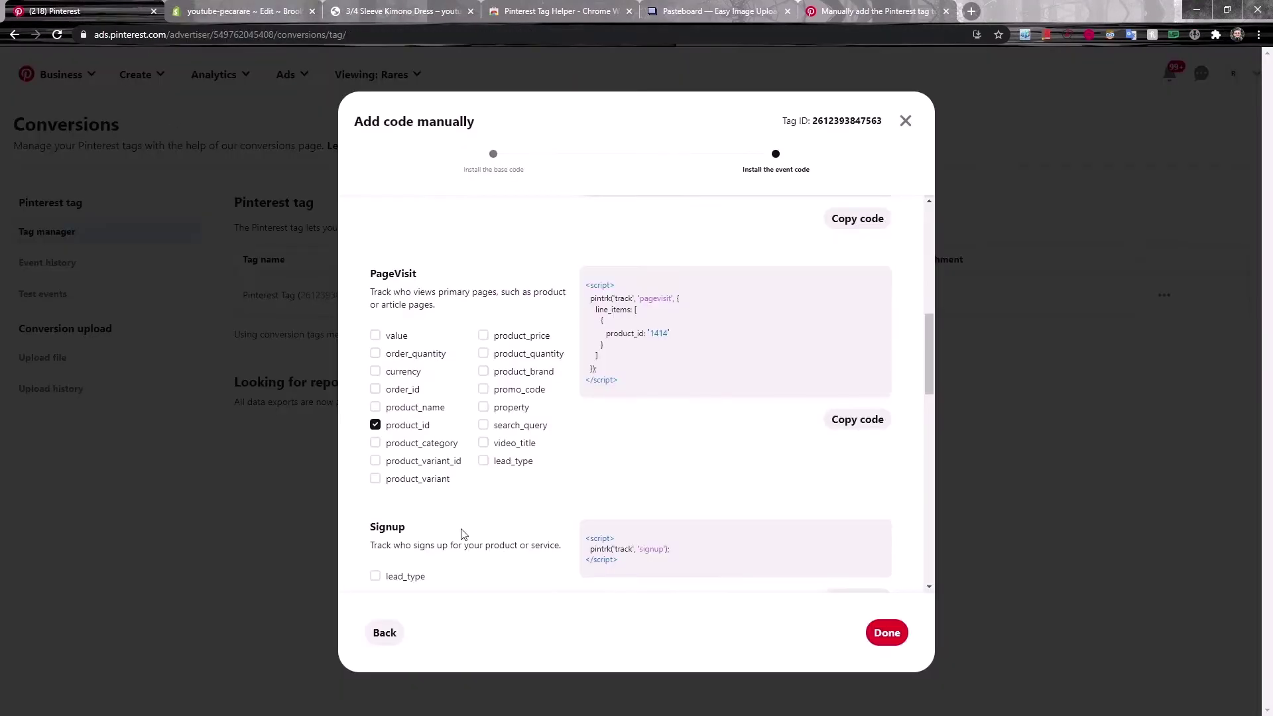
left_click(410, 445)
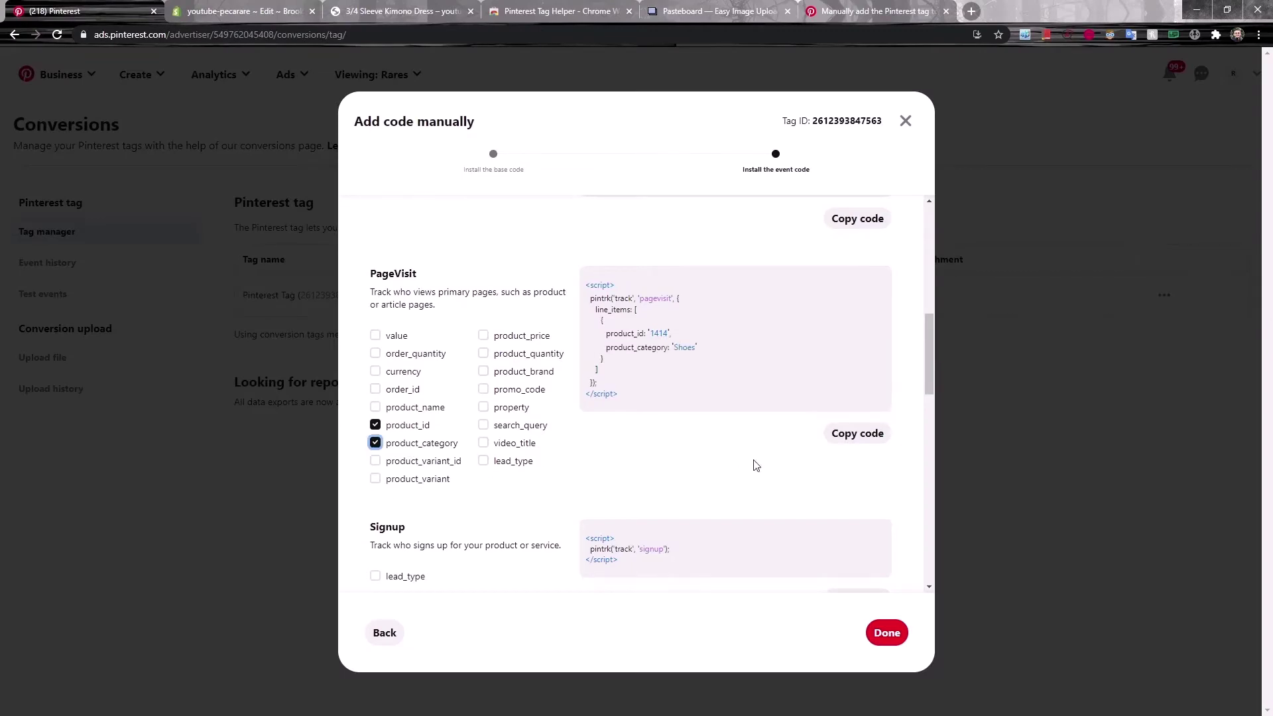
triple_click(701, 347)
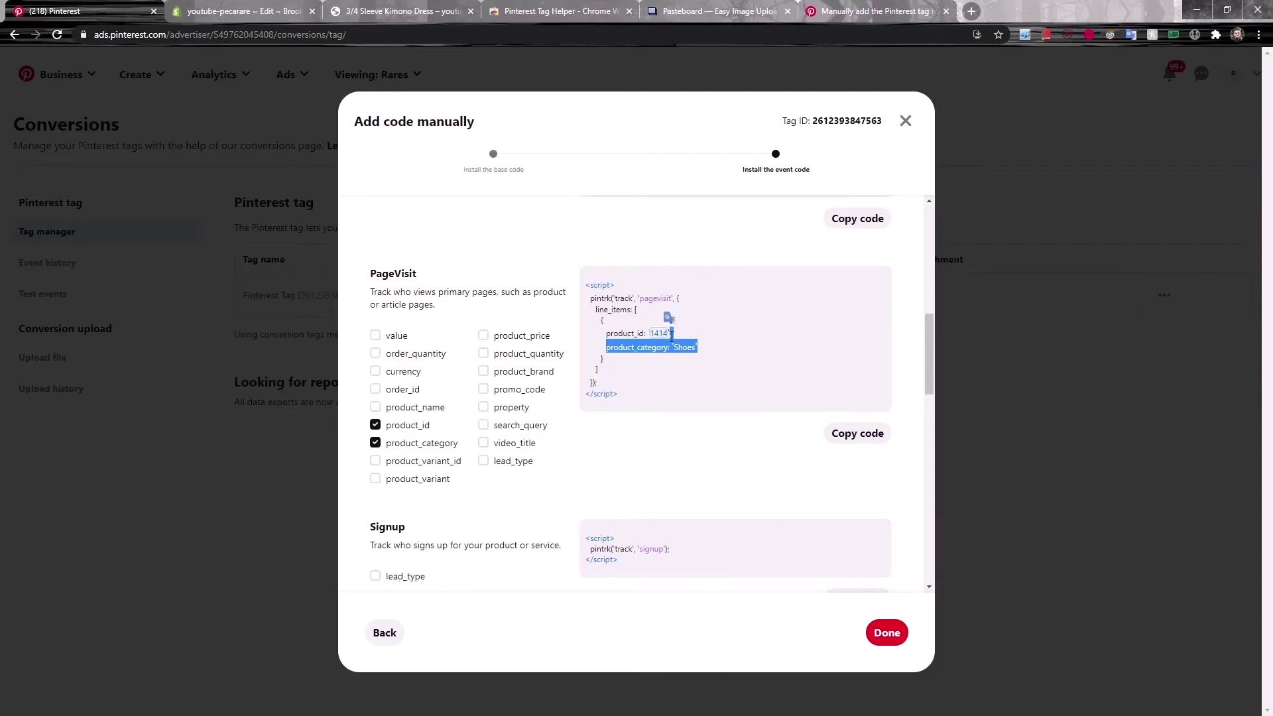
- Paste the product_category: 'Shoes' line after product_id in the product-template.liquid pagevisit script and indent it
left_click(175, 8)
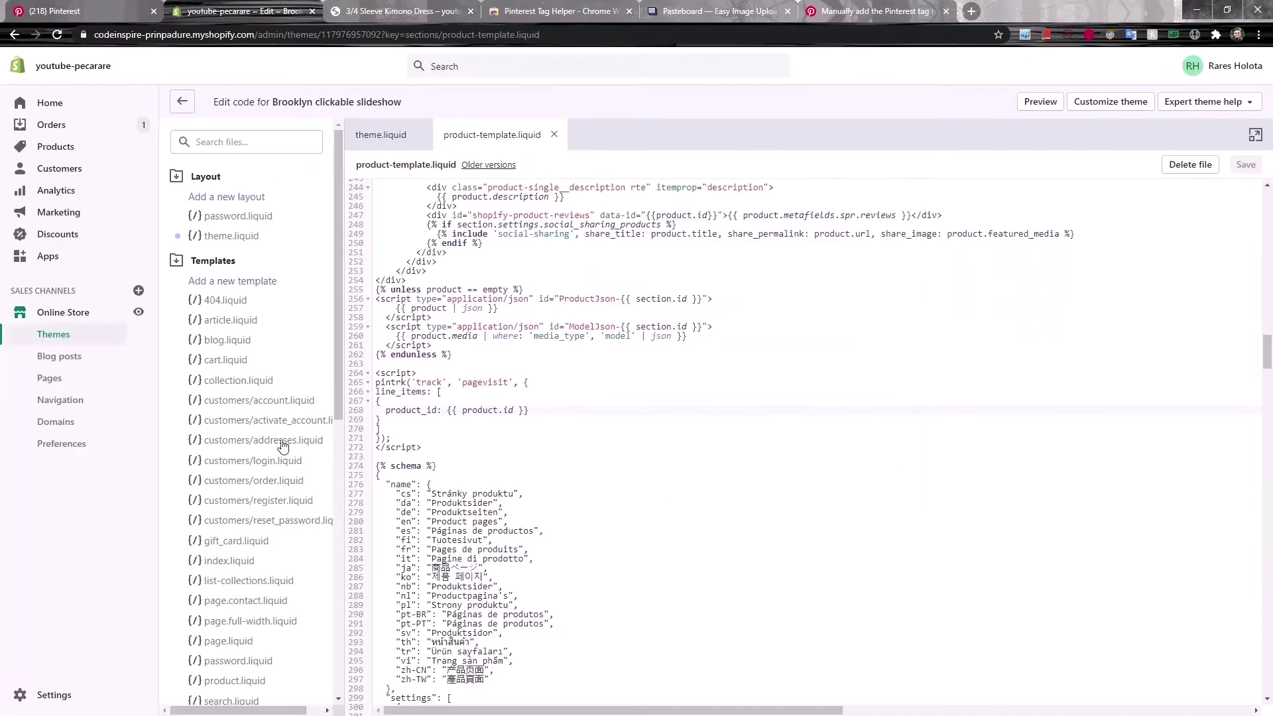
left_click(541, 417)
key("ctrl+f")
key("ctrl+v")
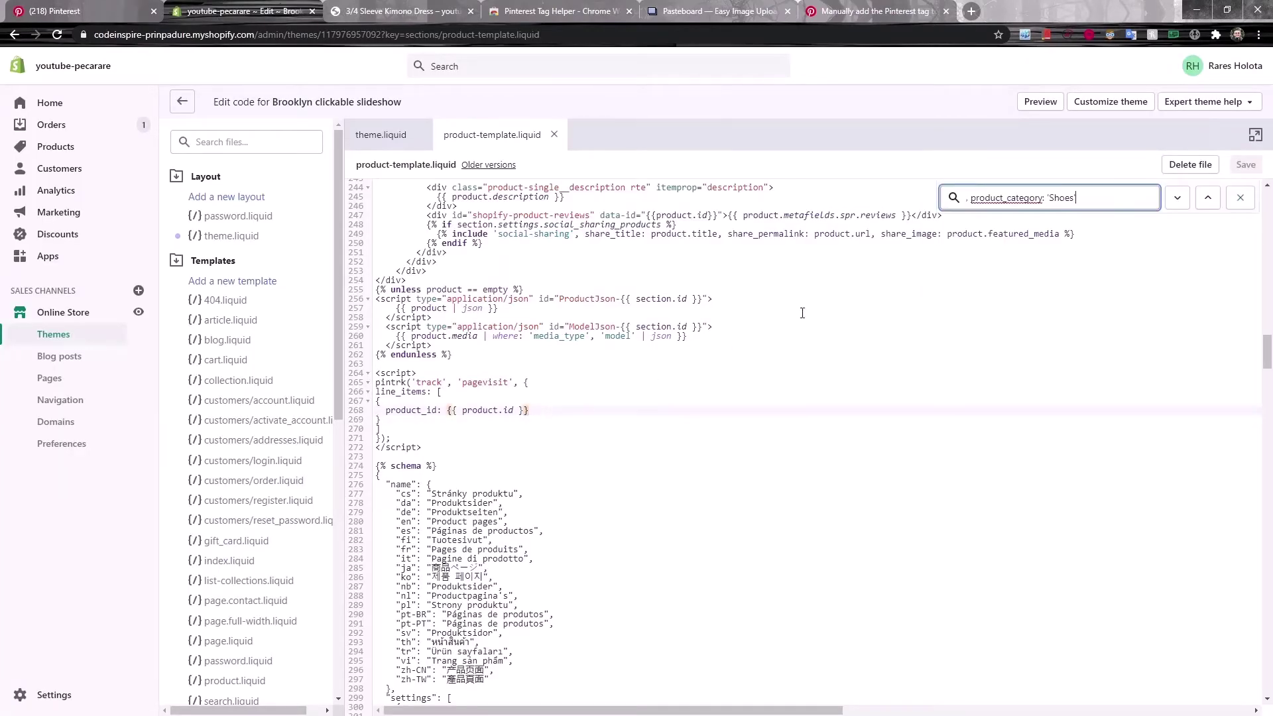
key("Escape")
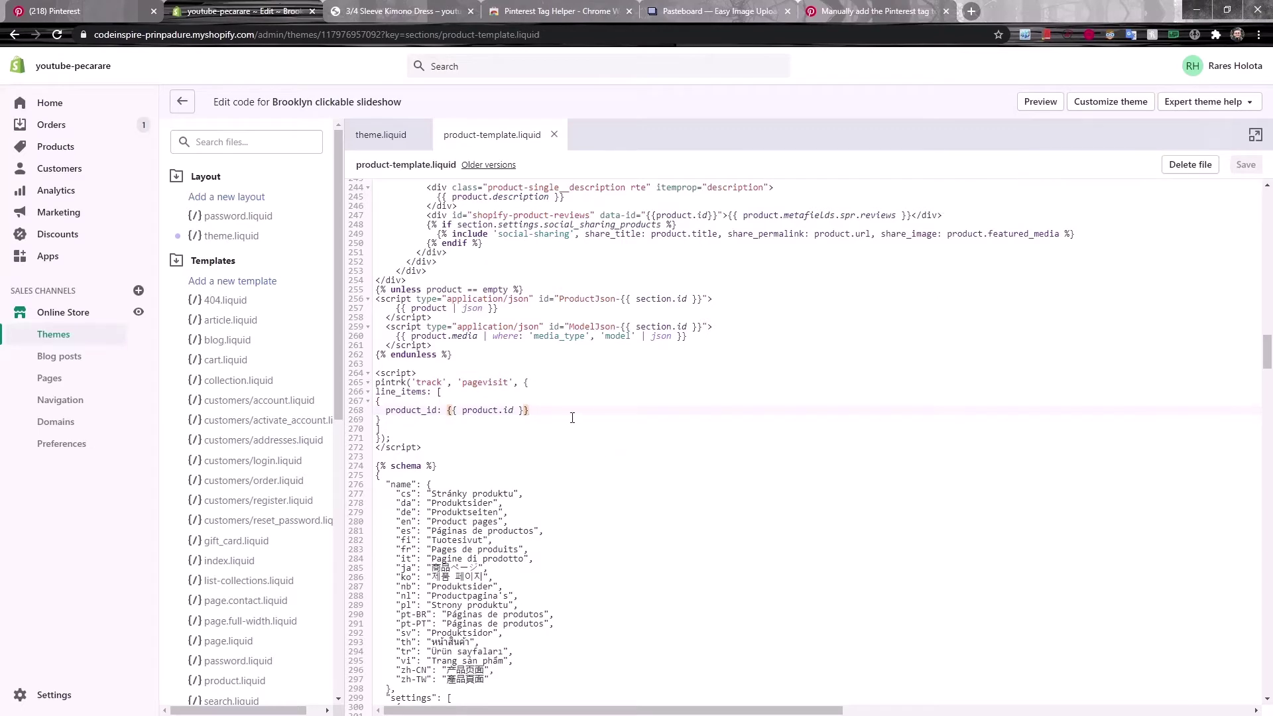
key("ctrl+v")
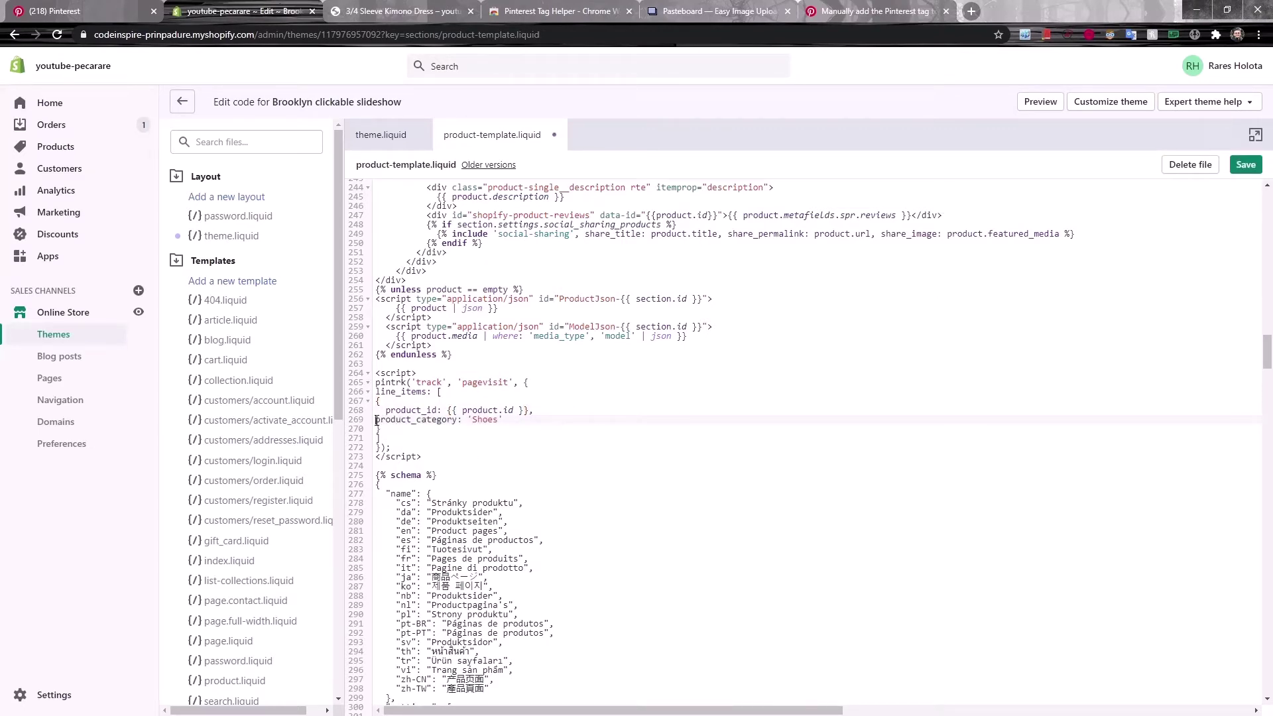
key("Tab")
key("Tab")
- Replace the 'Shoes' value of product_category with {{ product.type }} and save product-template.liquid
left_click_drag(522, 420, 491, 420)
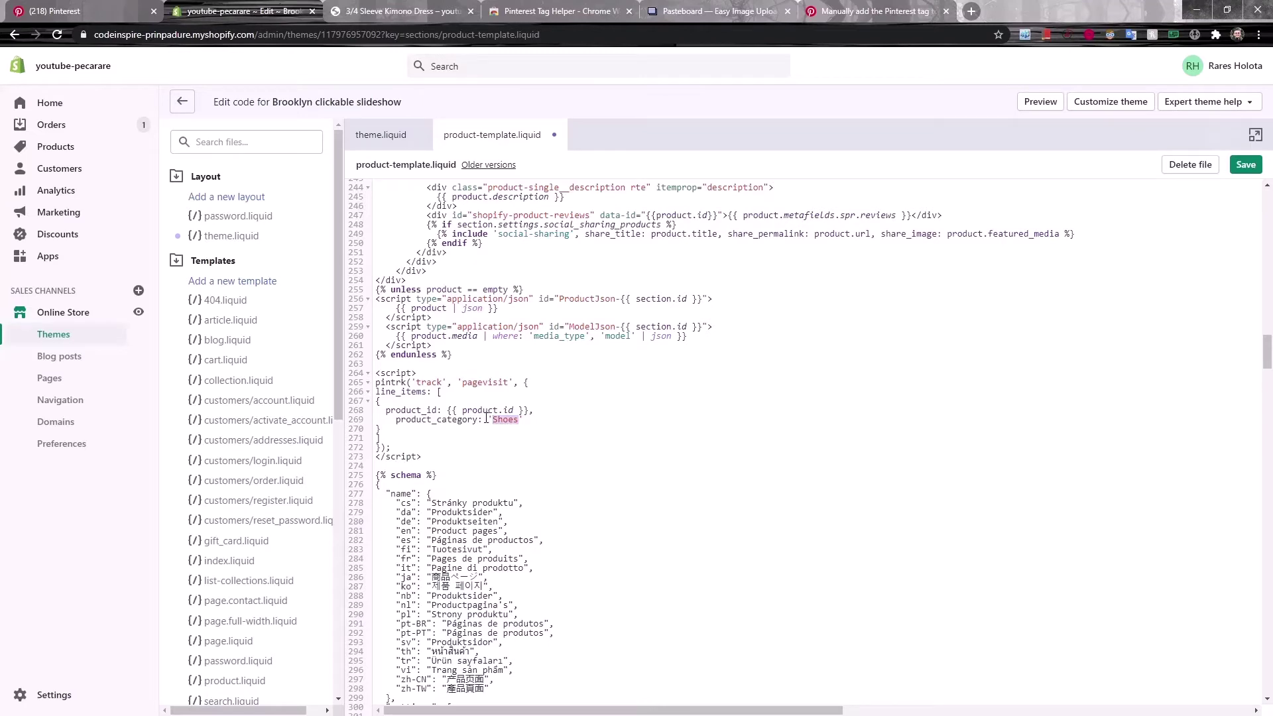
key("BackSpace")
key("BackSpace")
key("Delete")
type("{")
type("{}}")
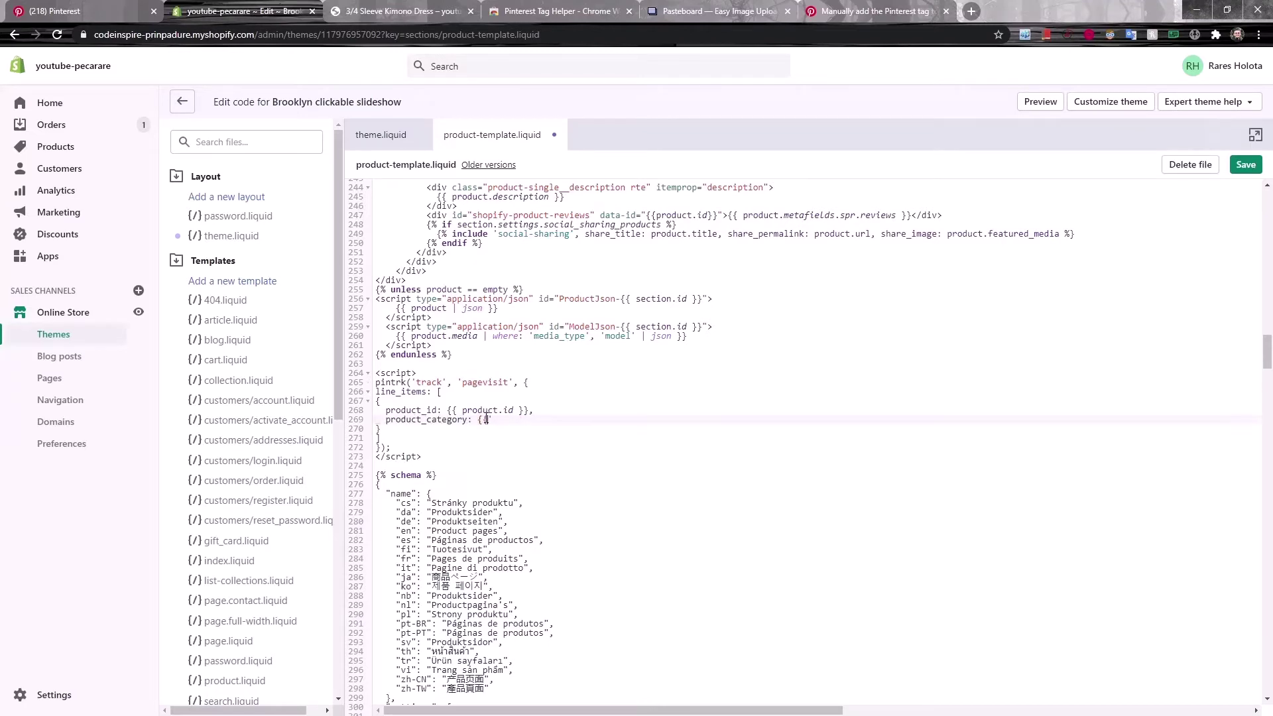
key("BackSpace")
key("Delete")
type("product.type")
left_click(611, 421)
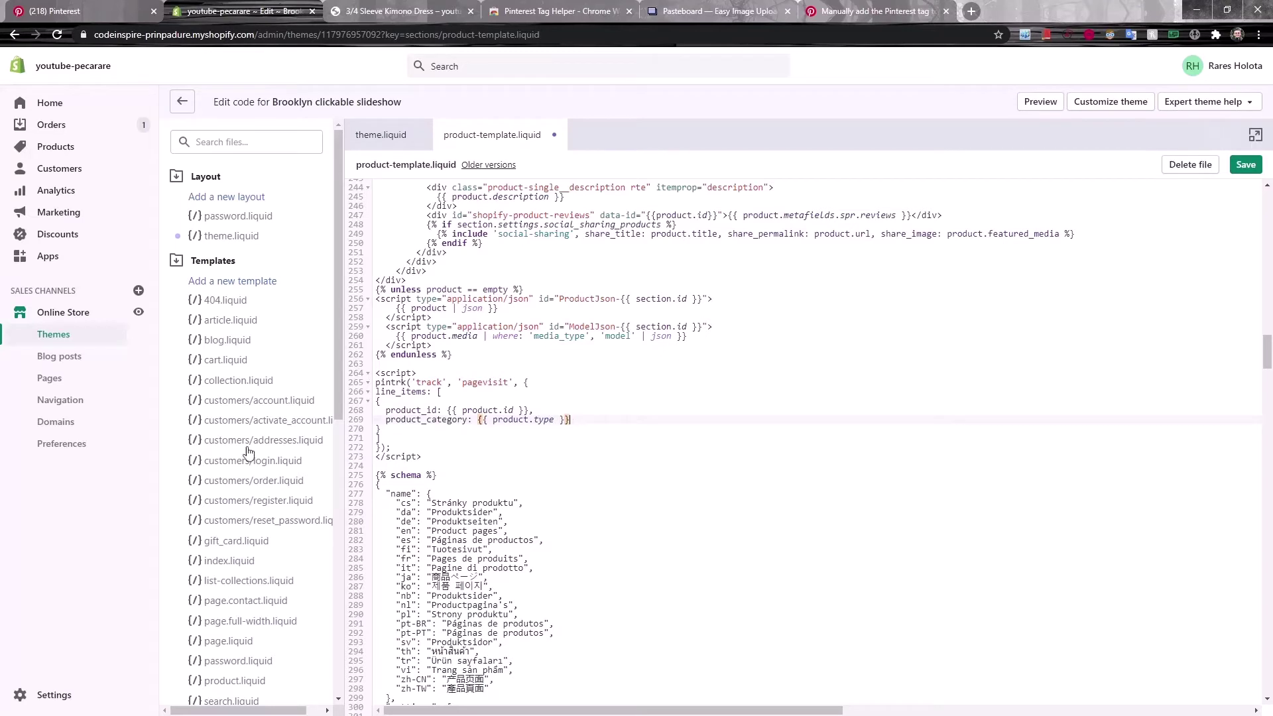
left_click(1249, 167)
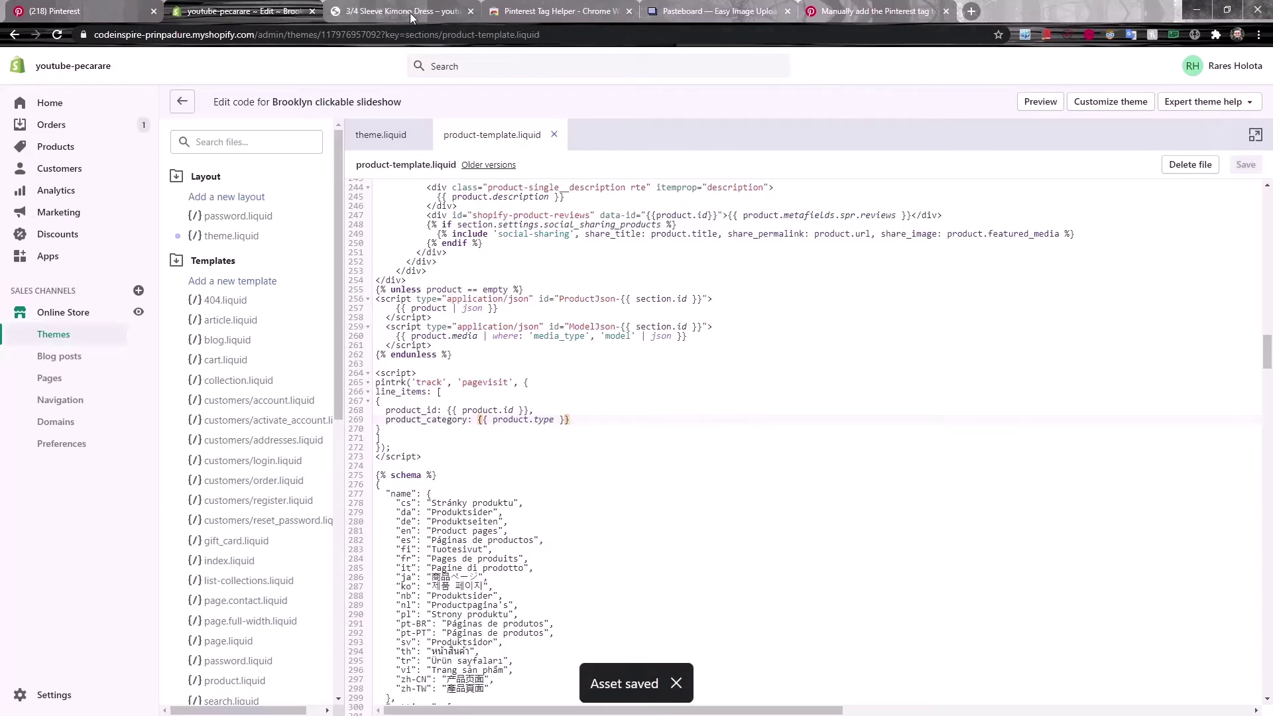
- Reload the Kimono Dress page and check which events Pinterest Tag Helper detects after the product_category edit
left_click(410, 13)
key("F5")
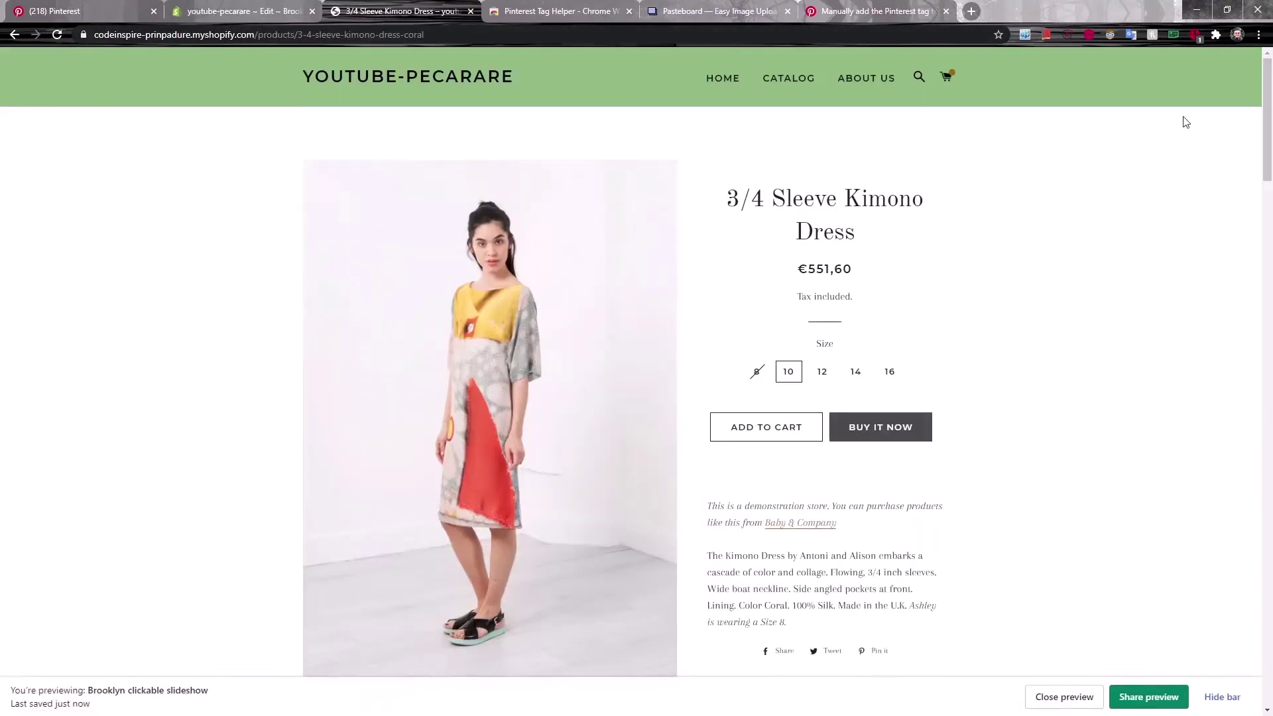
left_click(1194, 35)
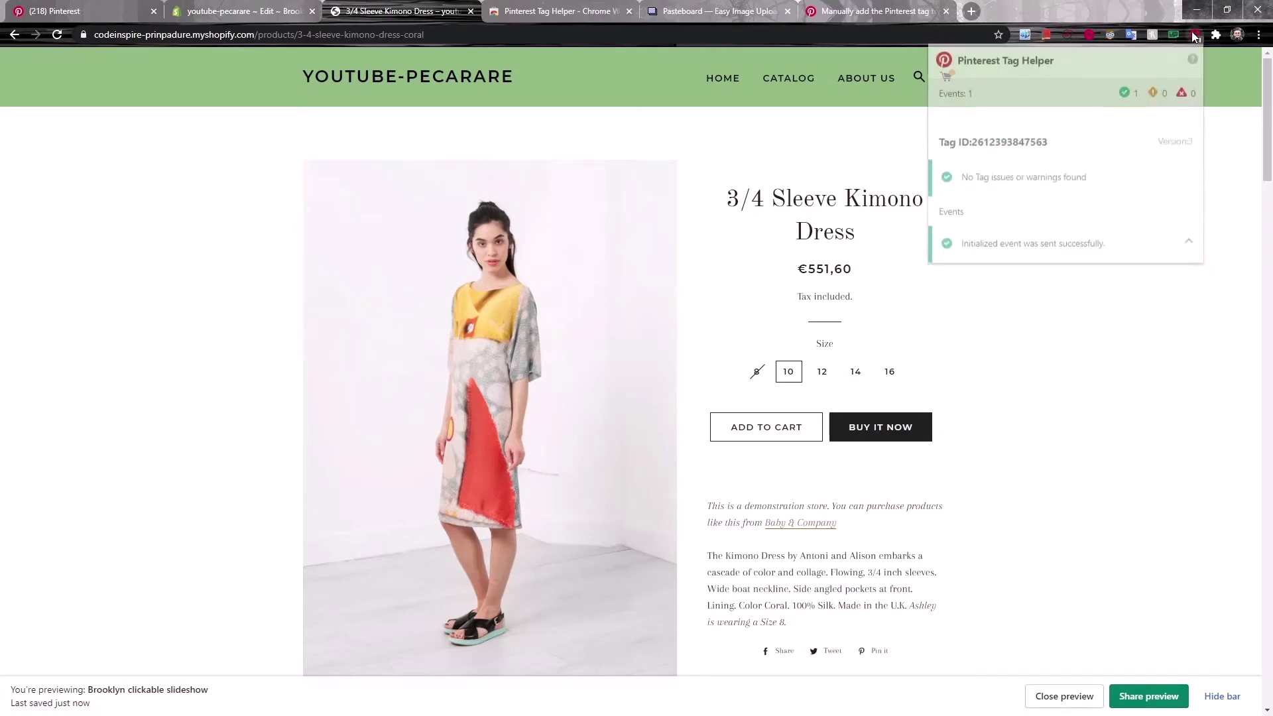
left_click(1117, 281)
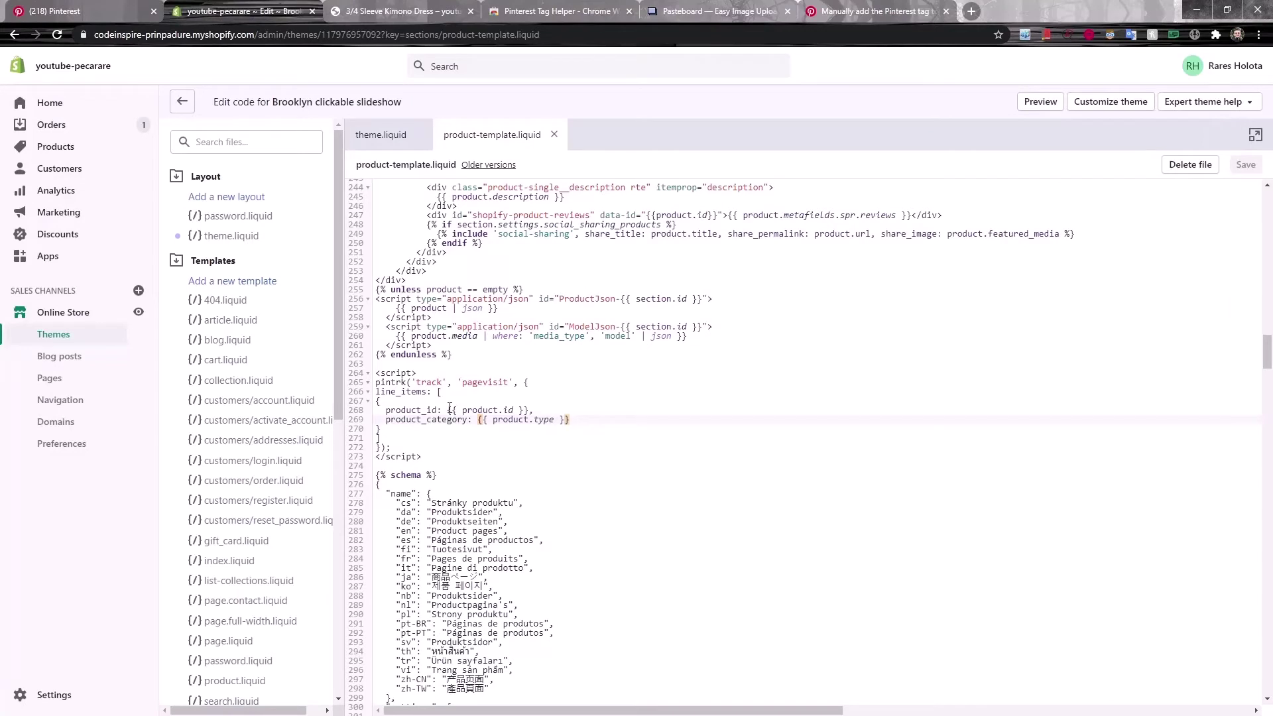
- Wrap the {{ product.id }} and {{ product.type }} values in double quotes and save product-template.liquid
left_click(448, 410)
type("\"")
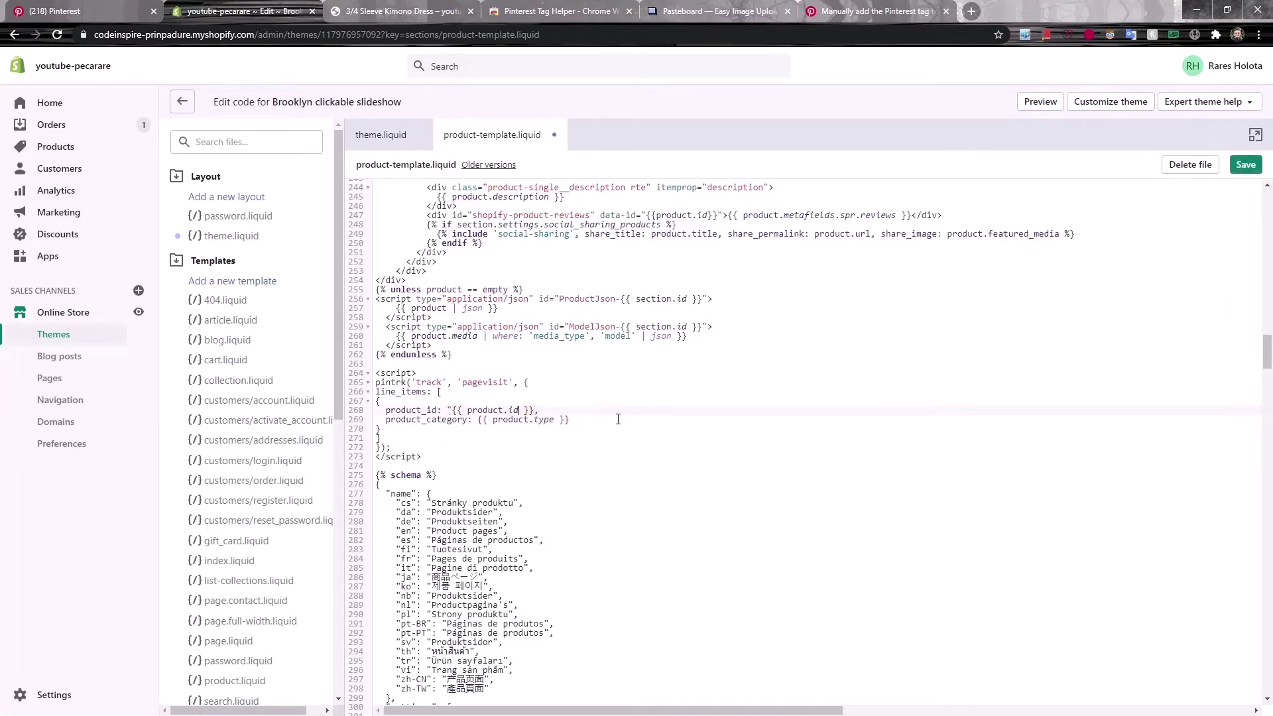
type("\"")
left_click(472, 419)
type("\"")
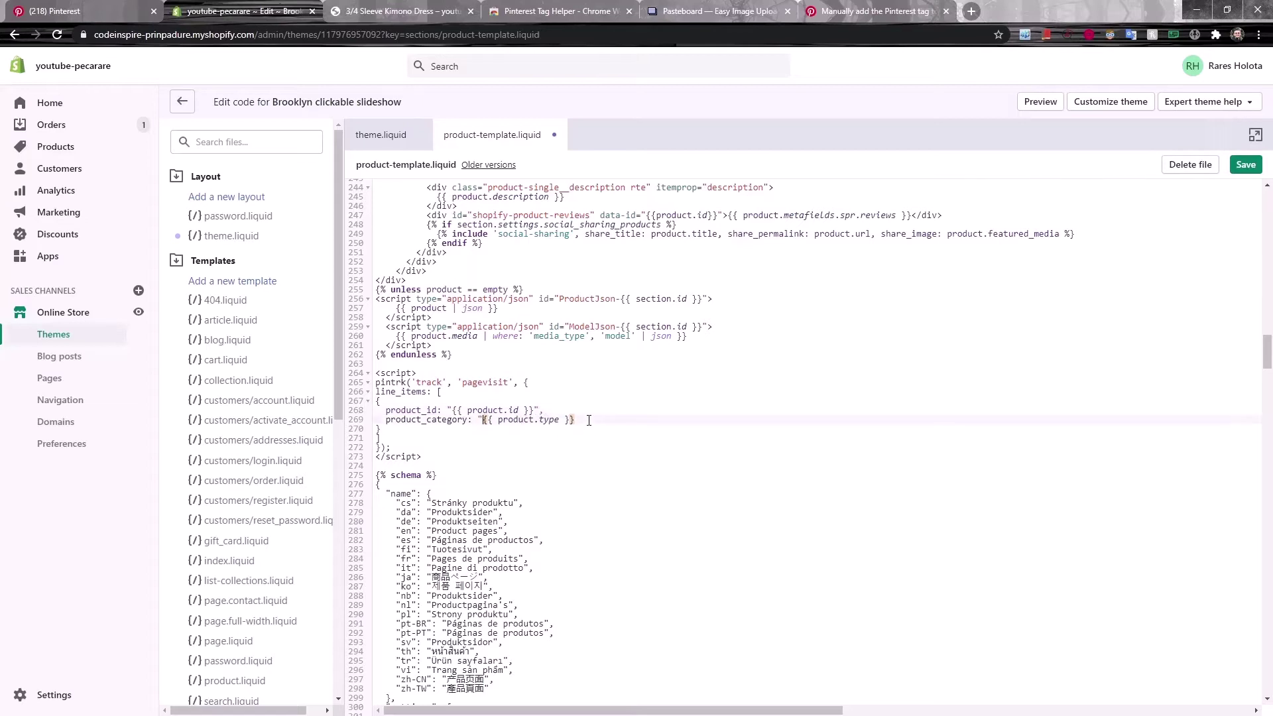
left_click(598, 417)
type("\"")
key("ctrl+s")
- Reload the Kimono Dress page and recheck the page visit event in Pinterest Tag Helper with the quoted values
left_click(412, 8)
key("F5")
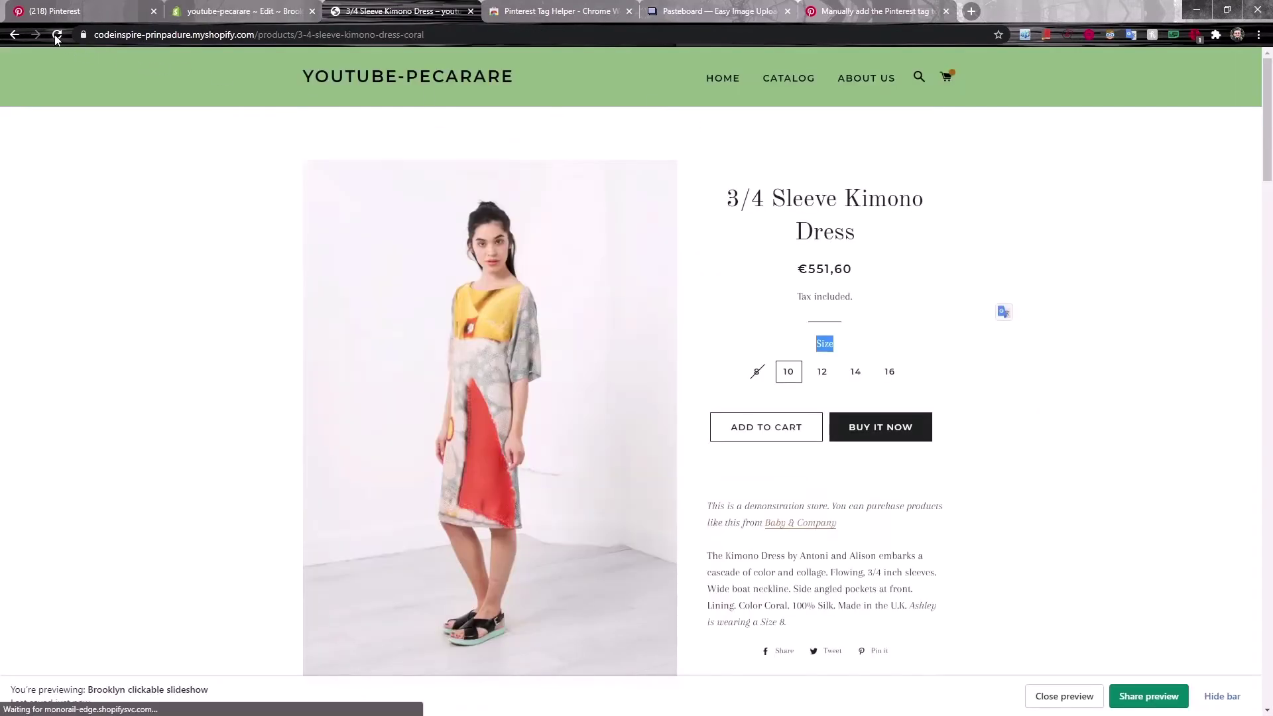
left_click(1194, 34)
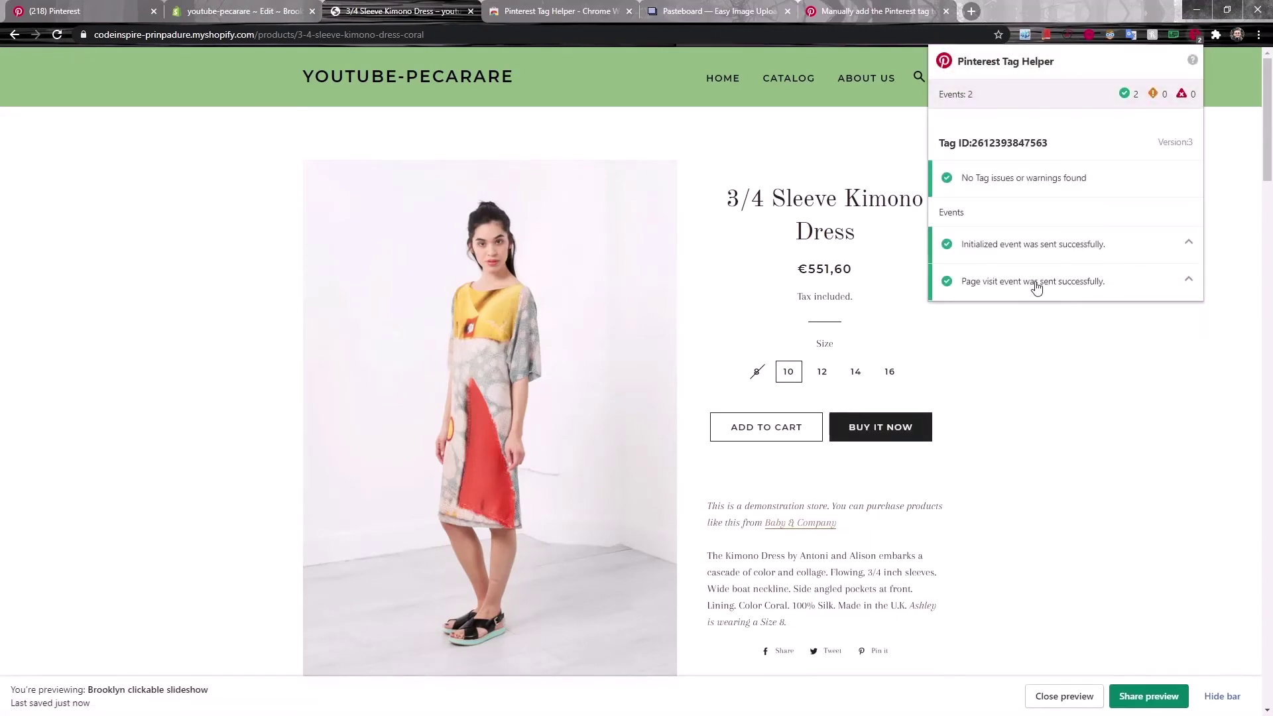
- Expand the page visit event's details in Pinterest Tag Helper, and check the screenshot of Pinterest's event requirements for the remaining events
left_click(1024, 285)
scroll(1065, 309, "down", 1)
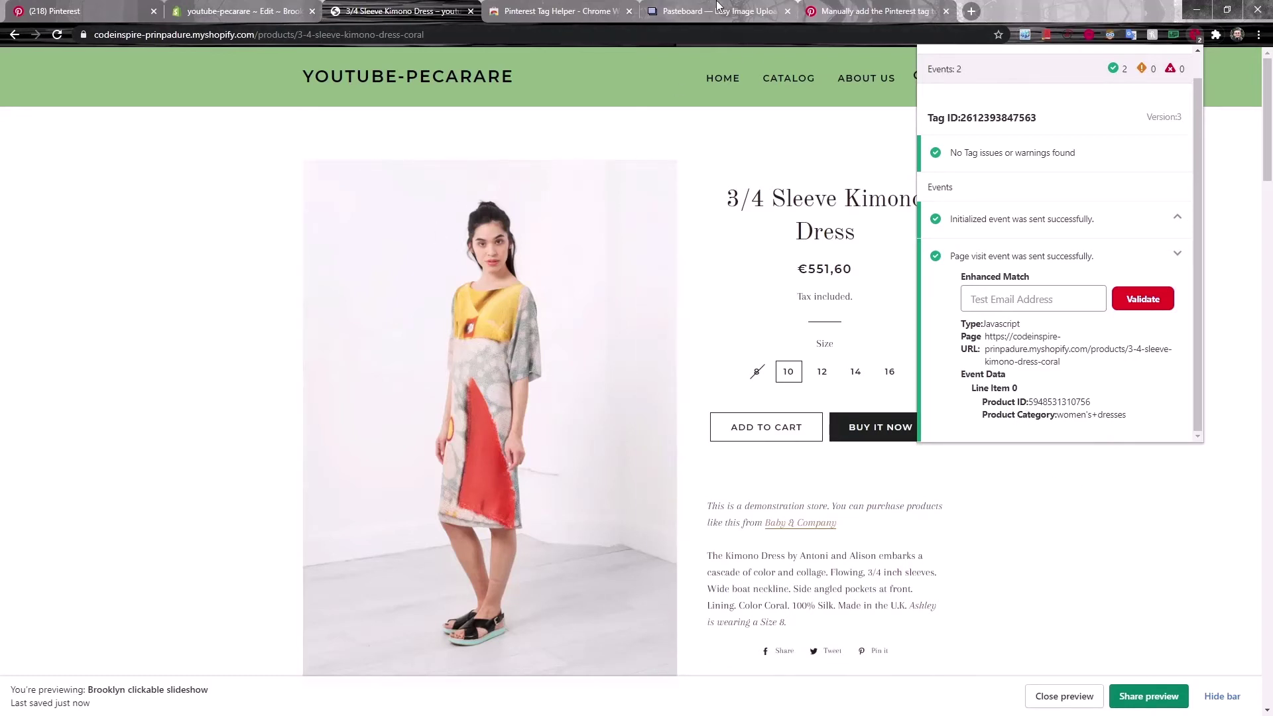
left_click(699, 11)
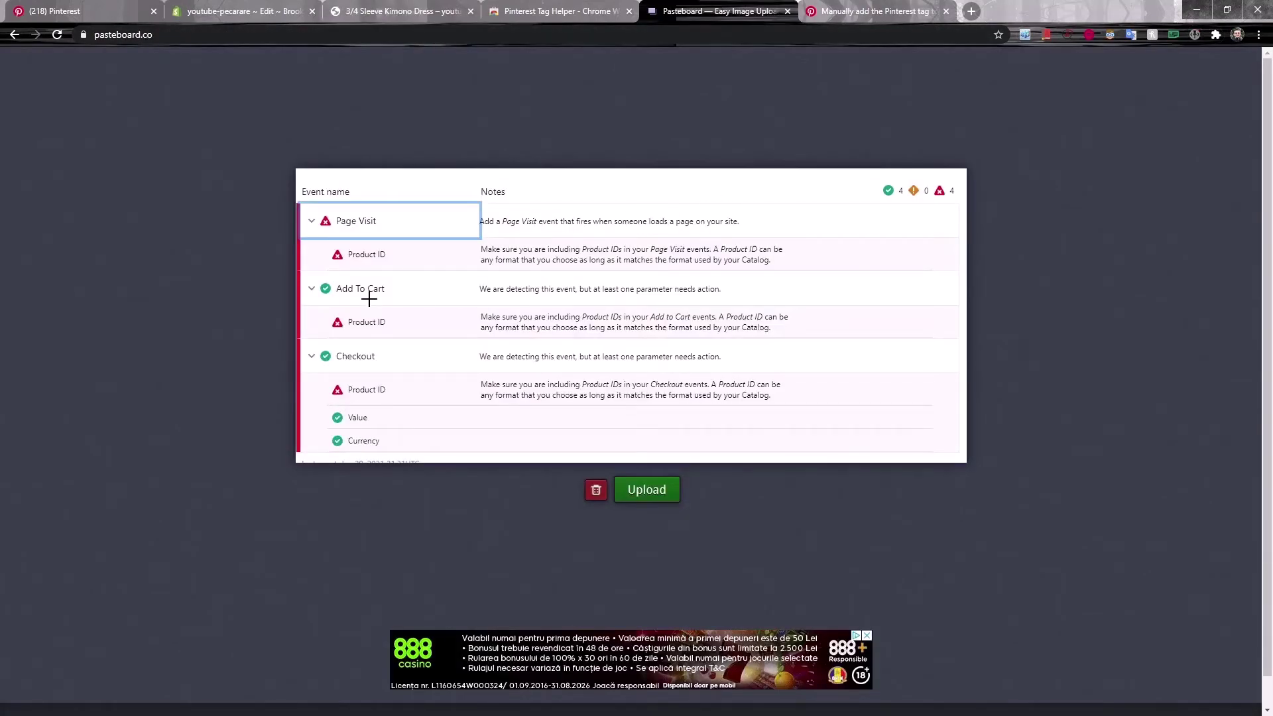
- In Pinterest's manual code setup, include product_id and product_category in the AddToCart event and copy its code
left_click(91, 6)
scroll(491, 420, "down", 4)
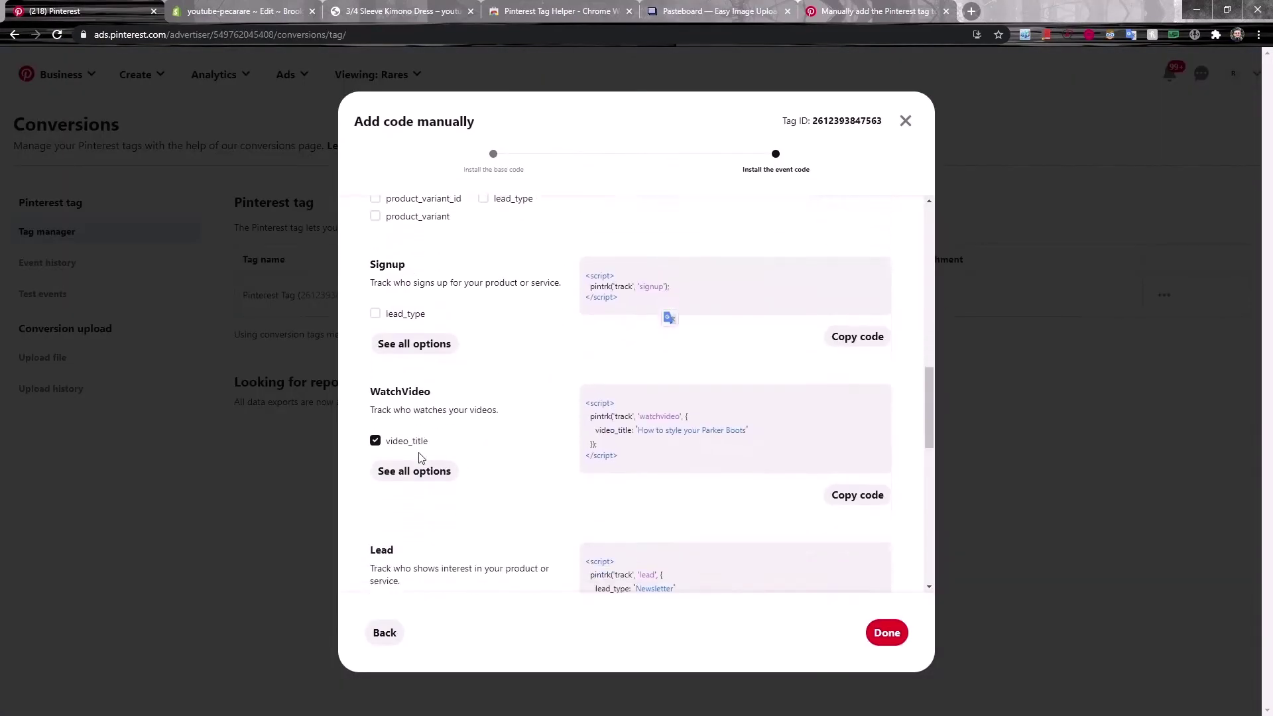
scroll(440, 469, "down", 2)
scroll(440, 468, "up", 10)
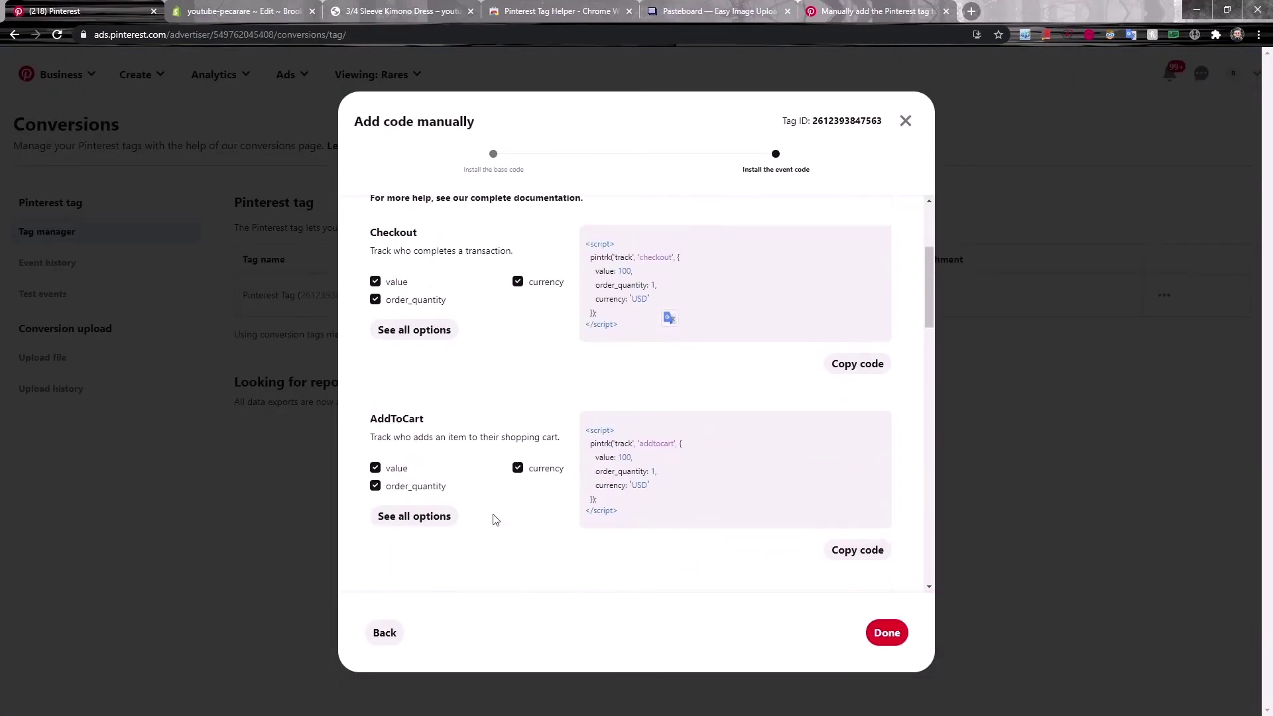
left_click(415, 519)
scroll(571, 463, "down", 2)
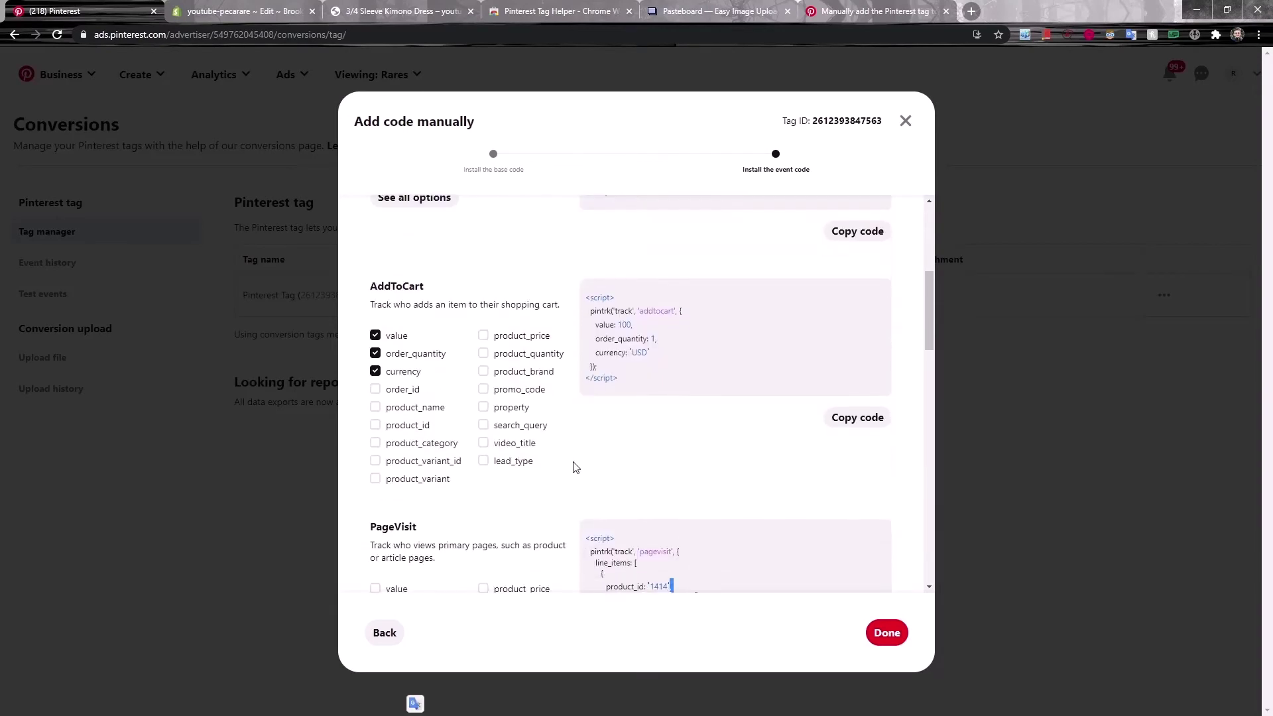
left_click(417, 426)
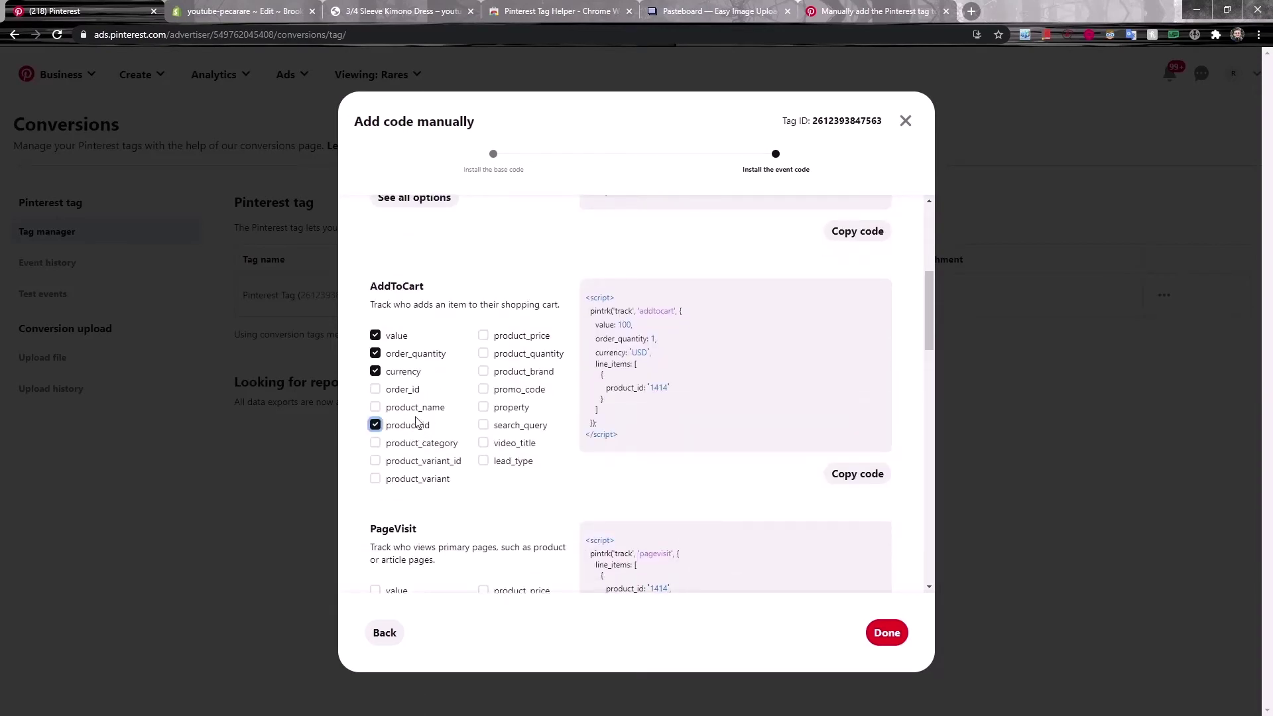
left_click(417, 449)
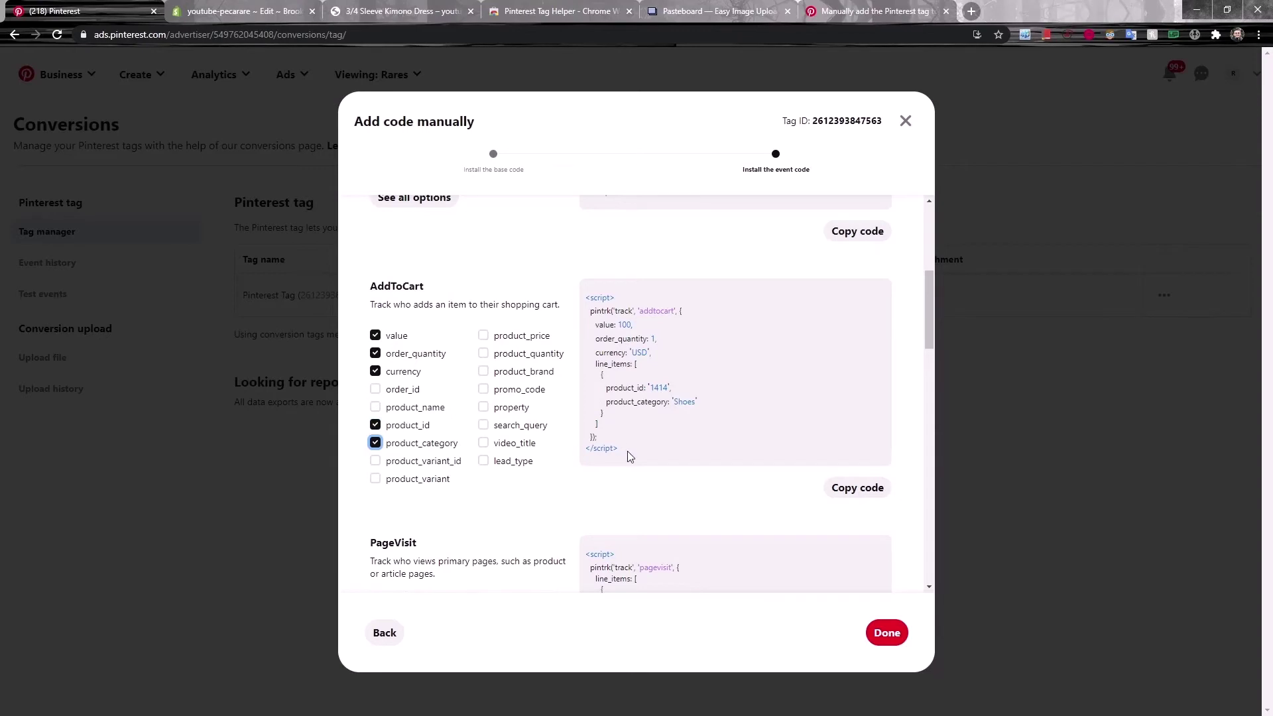
left_click_drag(627, 451, 581, 326)
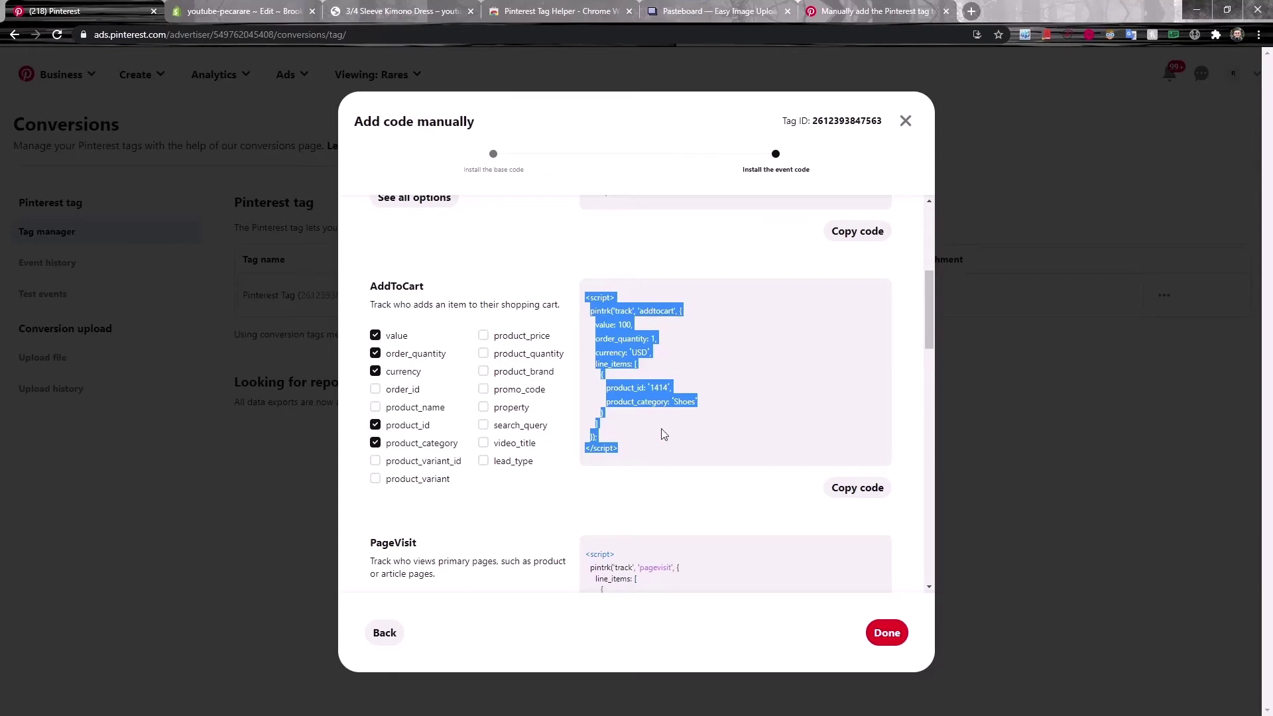
left_click(833, 487)
- Paste the AddToCart script below the pagevisit script in product-template.liquid, separated by a blank line
key("ctrl+Tab")
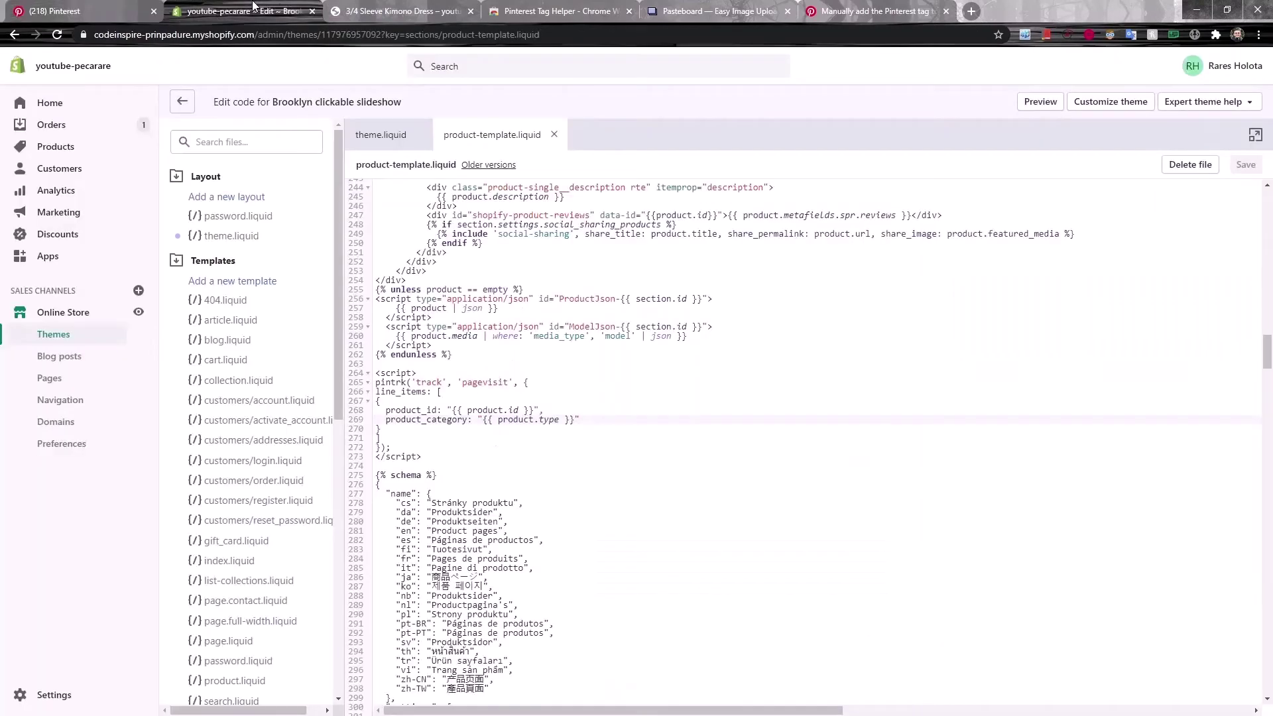
left_click(587, 456)
scroll(616, 444, "down", 2)
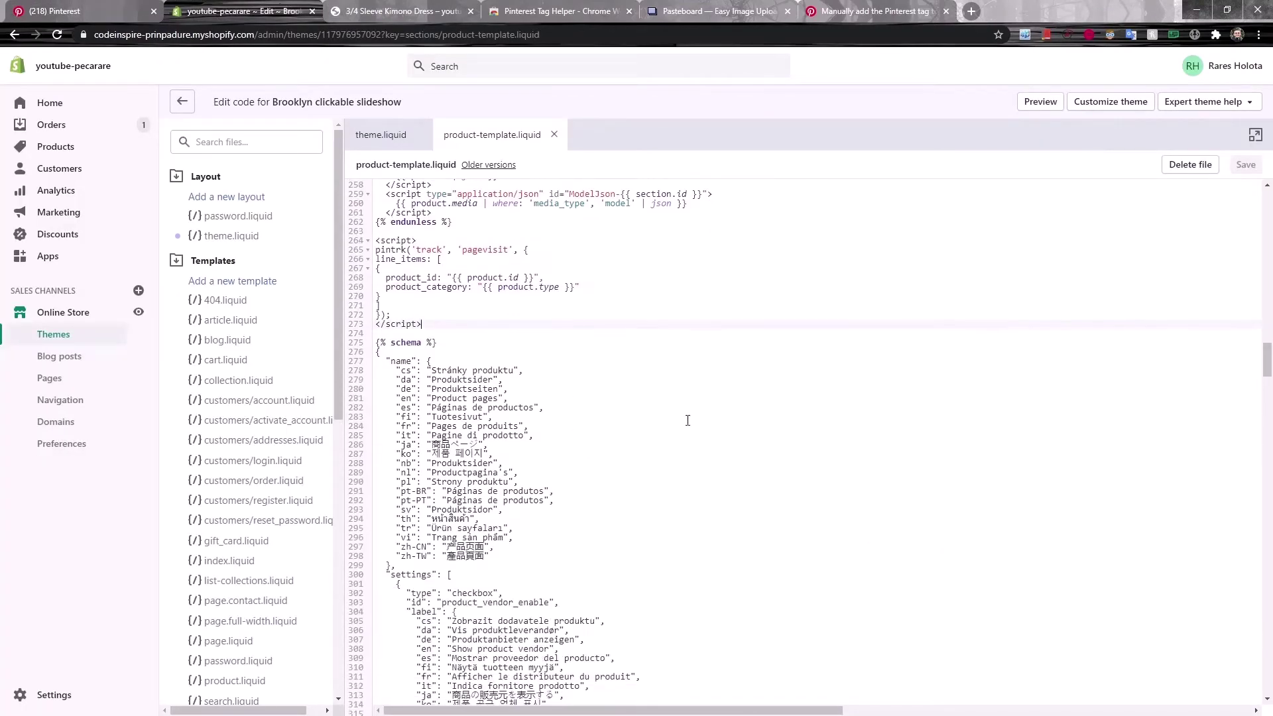
key("Return")
key("Return")
key("ctrl+v")
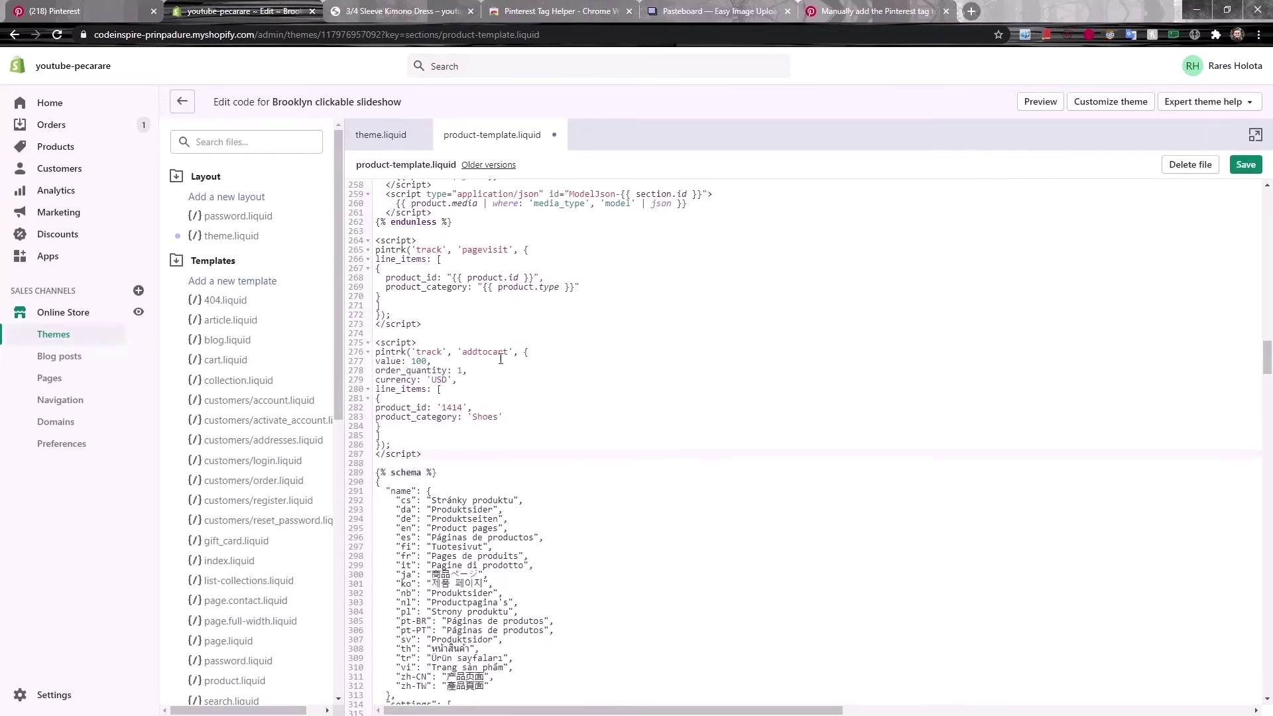
- Replace the addtocart script's line_items block with a copy of the pagevisit one using {{ product.id }} and {{ product.type }}, and save
left_click(500, 390)
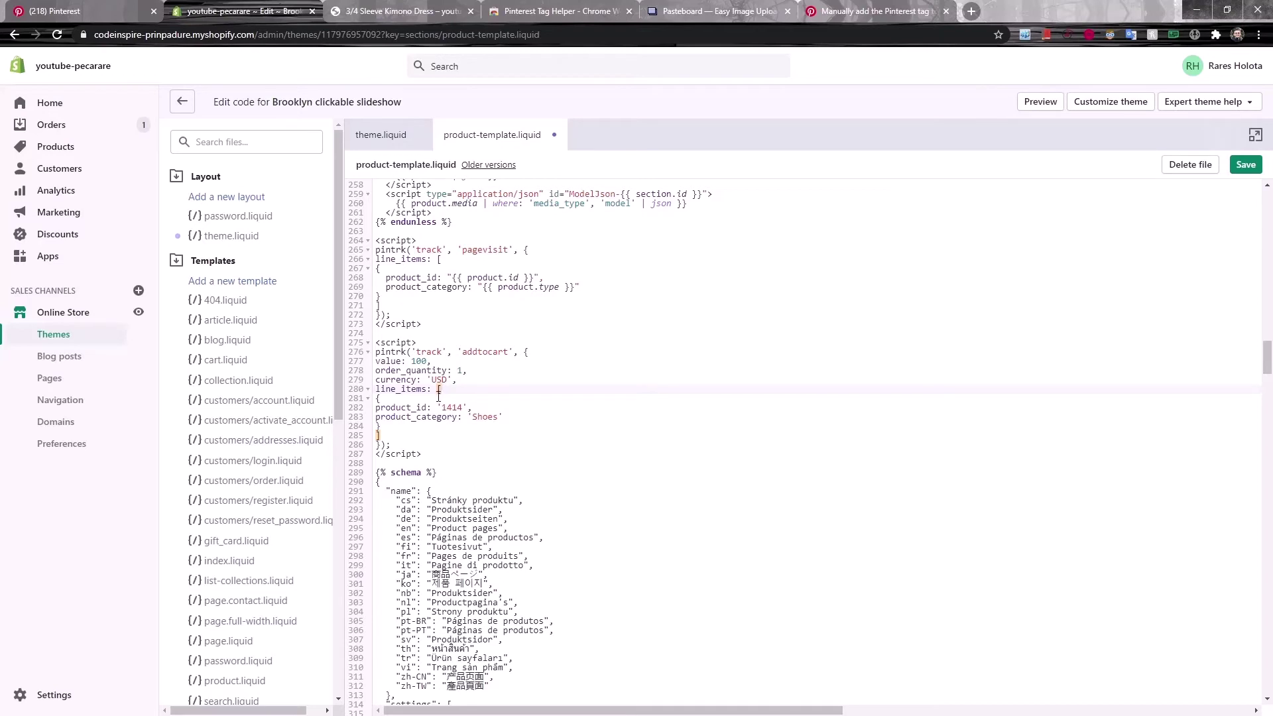
left_click(381, 296)
left_click_drag(381, 296, 374, 260)
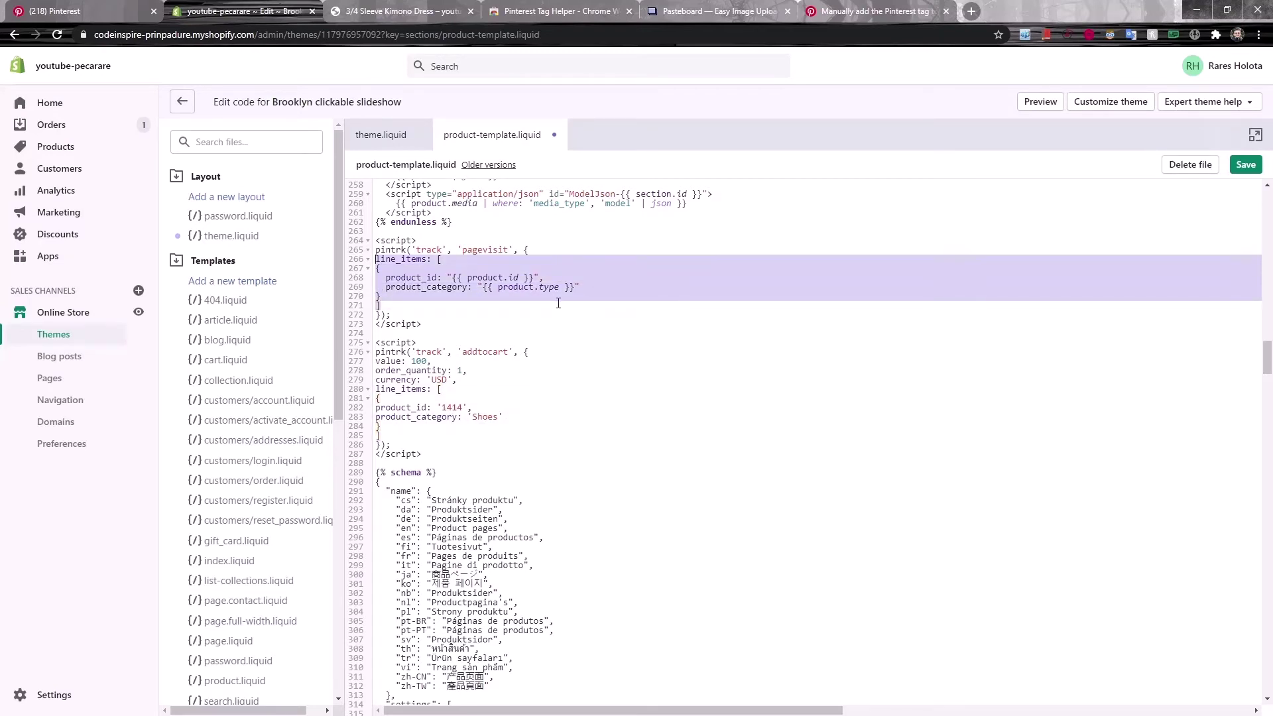
left_click_drag(387, 430, 369, 391)
key("ctrl+v")
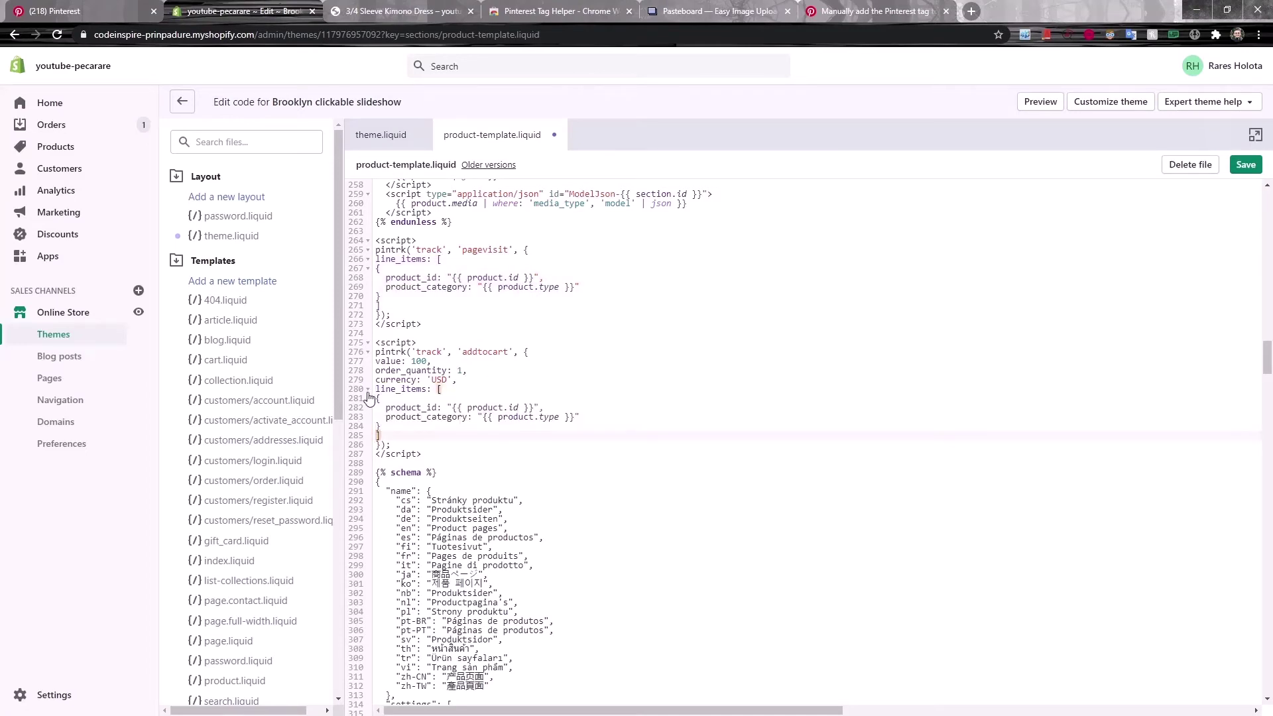
left_click(1244, 164)
- Reload the Kimono Dress page and inspect the add to cart event's details in Pinterest Tag Helper
left_click(425, 9)
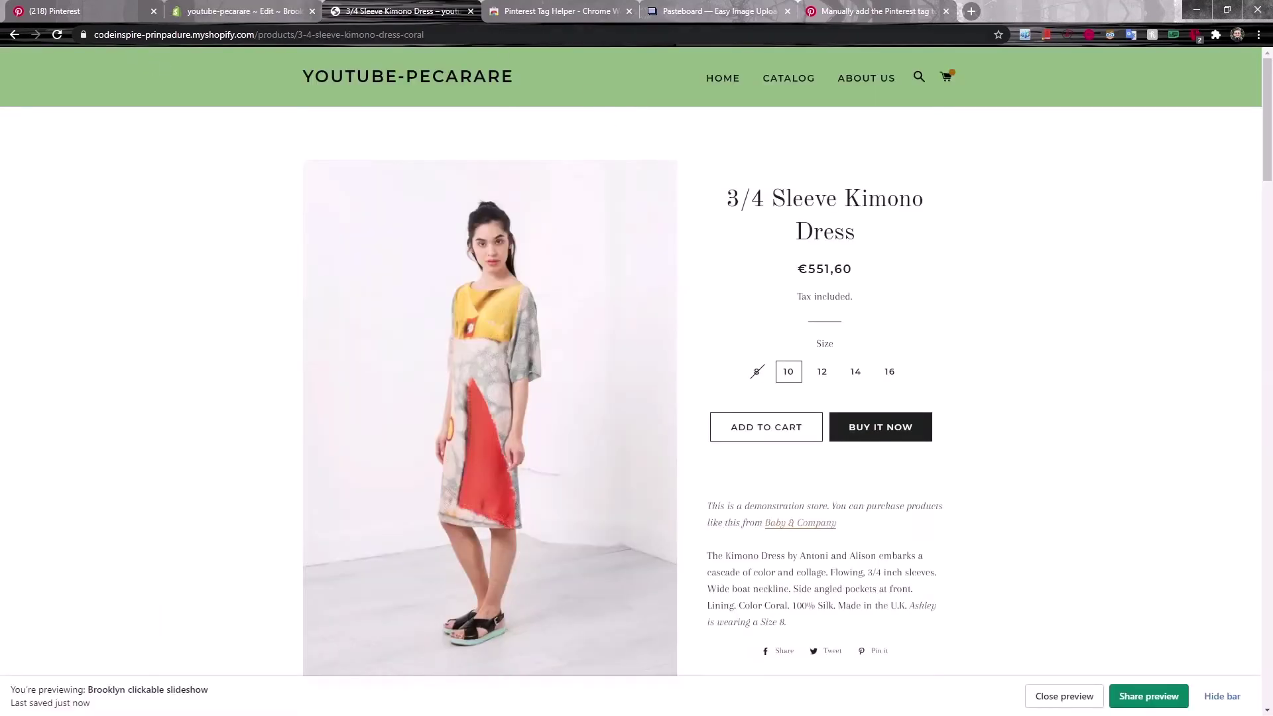
left_click(57, 34)
left_click(1195, 38)
left_click(1027, 324)
scroll(1031, 311, "down", 3)
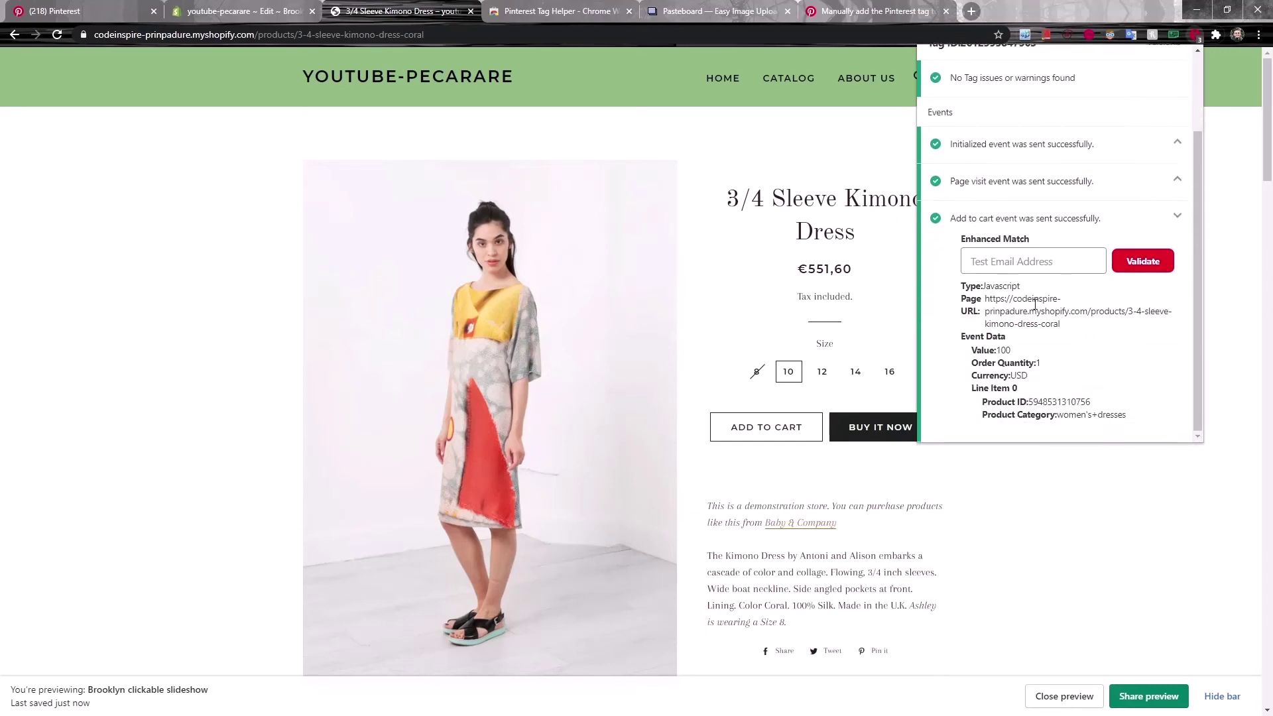
- Add an empty function addToCart() { } at the start of the addtocart script in product-template.liquid
left_click(156, 138)
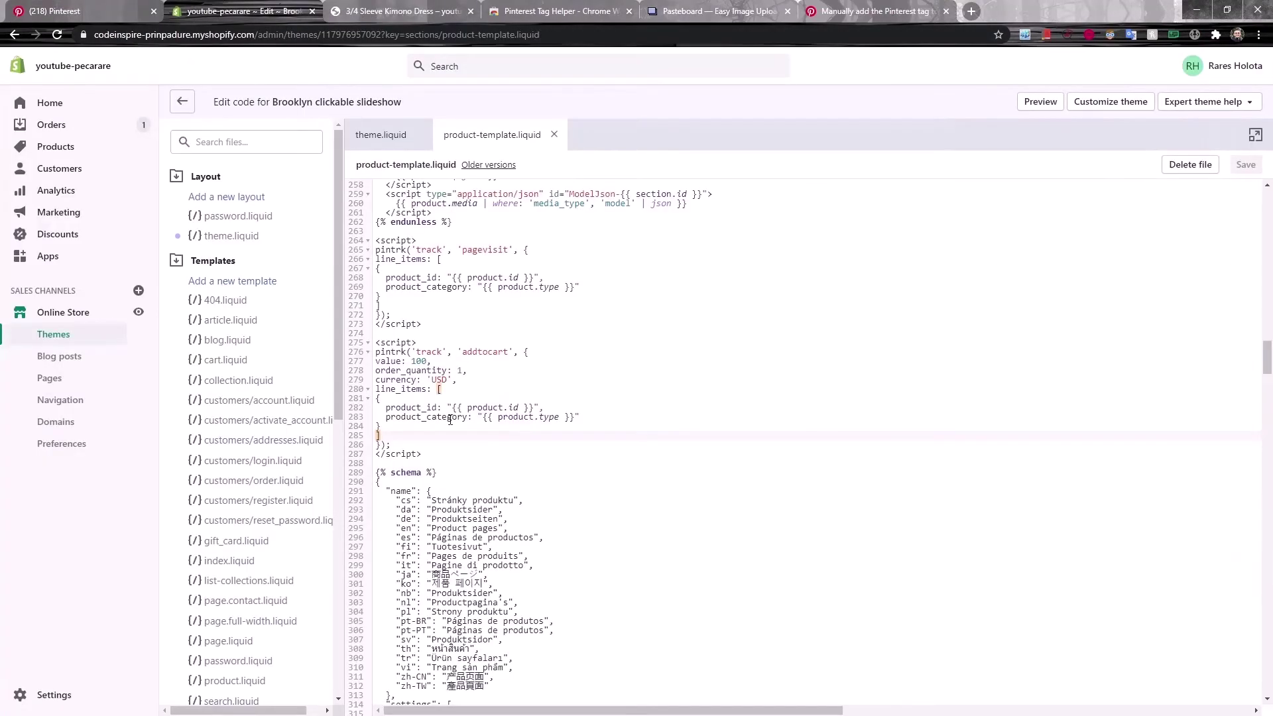
left_click_drag(444, 456, 375, 342)
left_click(443, 343)
key("Return")
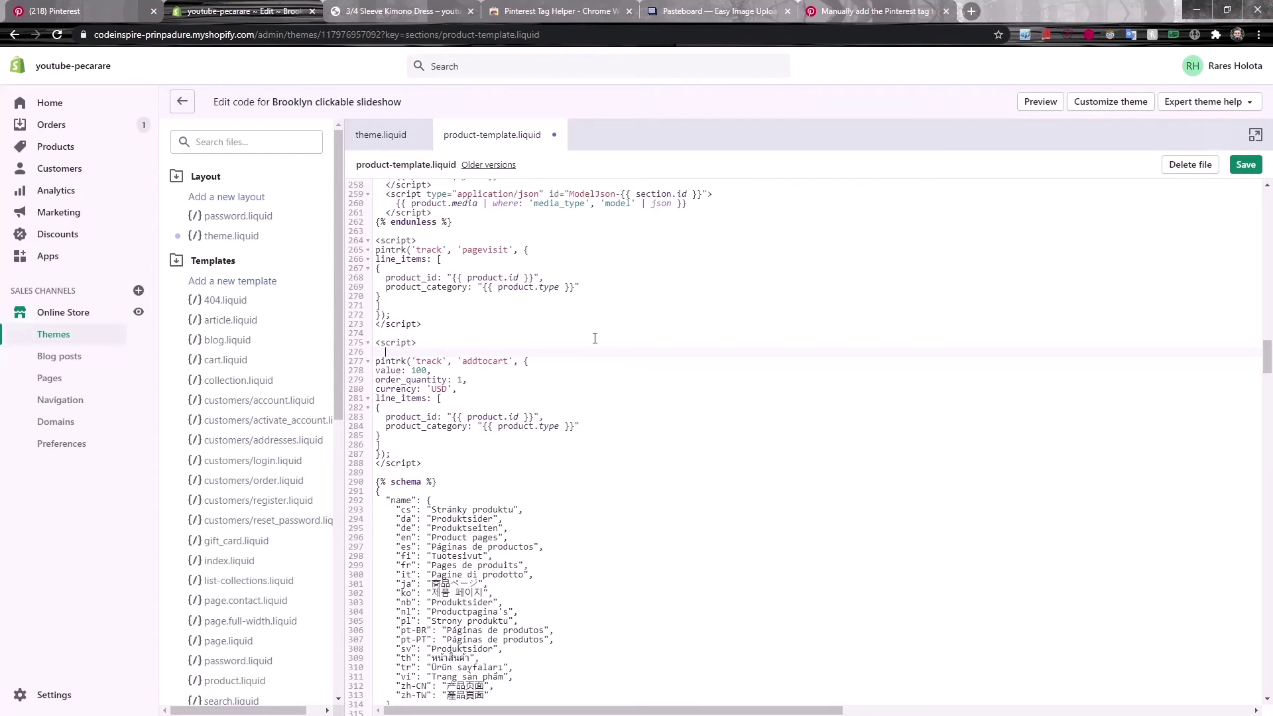
type("function addToCart() {")
key("Return")
type("}")
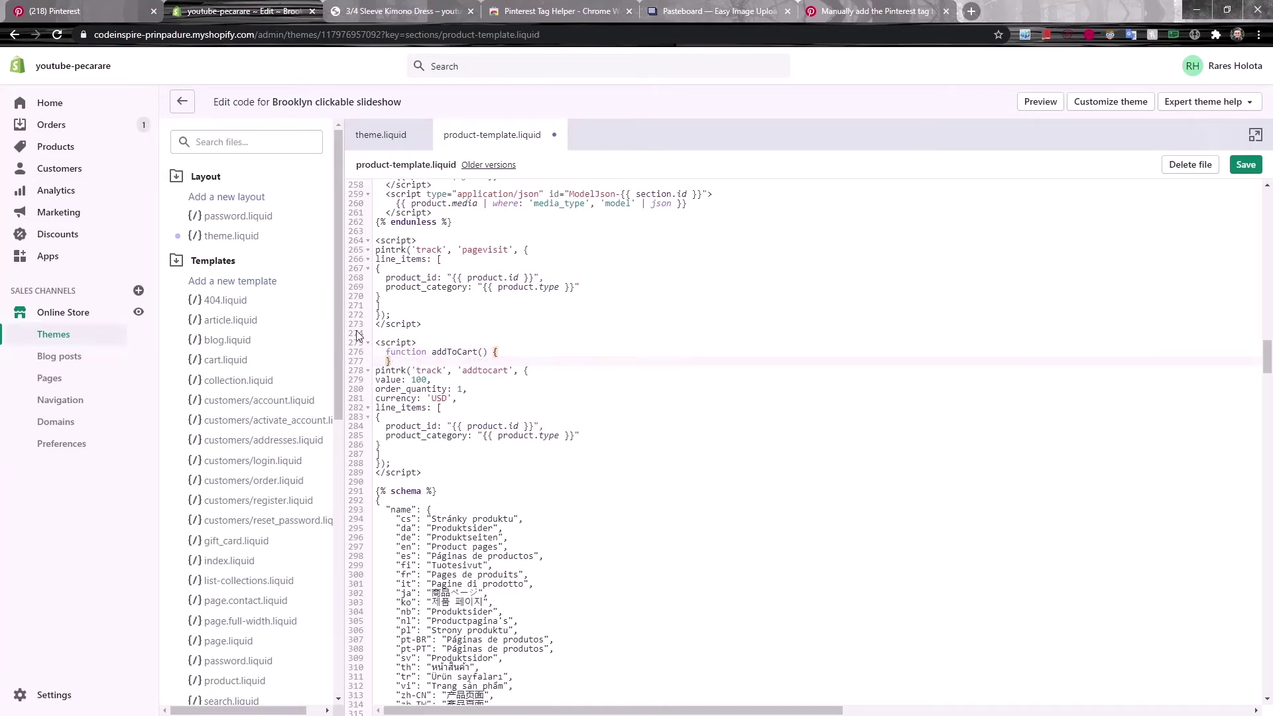
- Move the pintrk addtocart tracking call into the body of the addToCart() function
left_click_drag(410, 461, 369, 369)
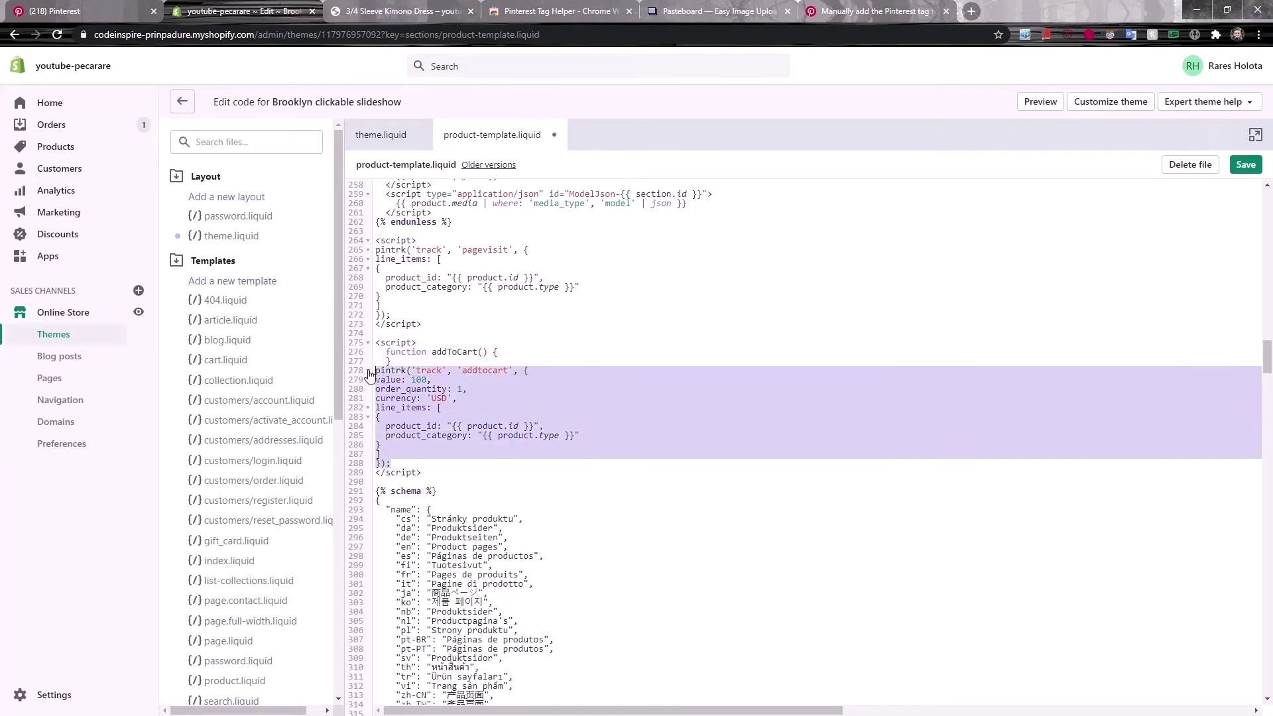
key("BackSpace")
left_click(512, 354)
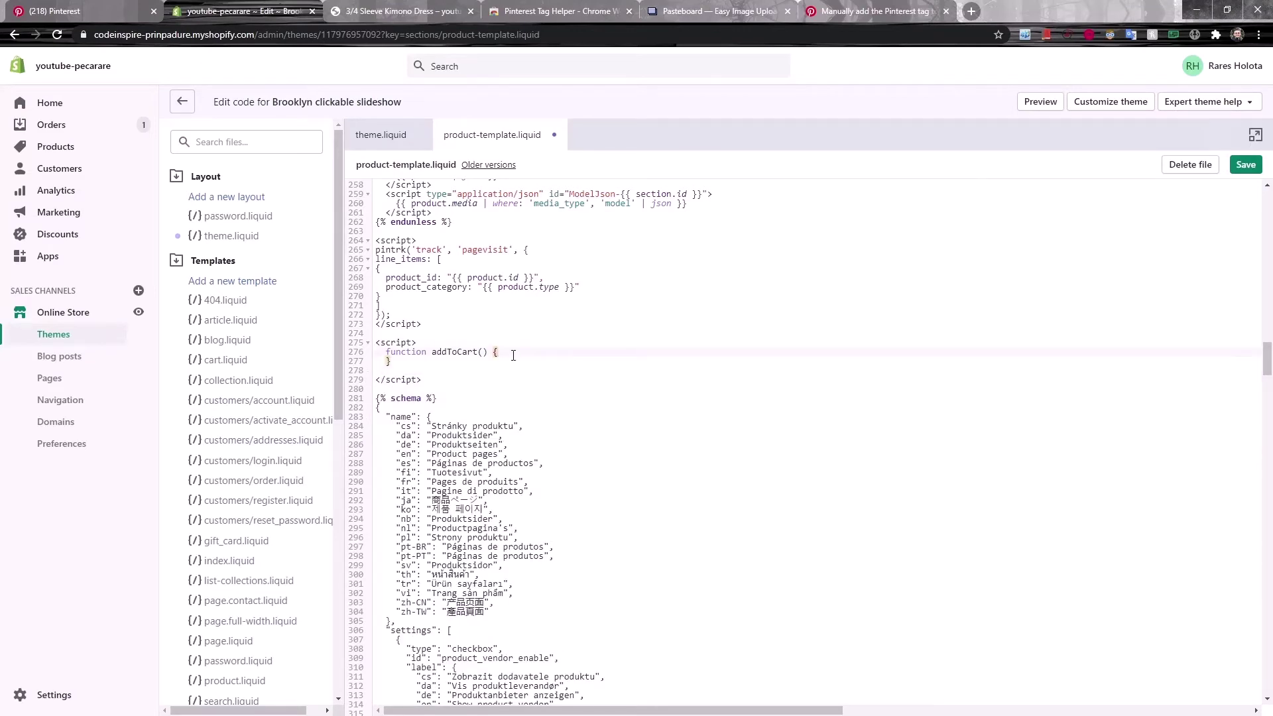
key("Return")
key("ctrl+v")
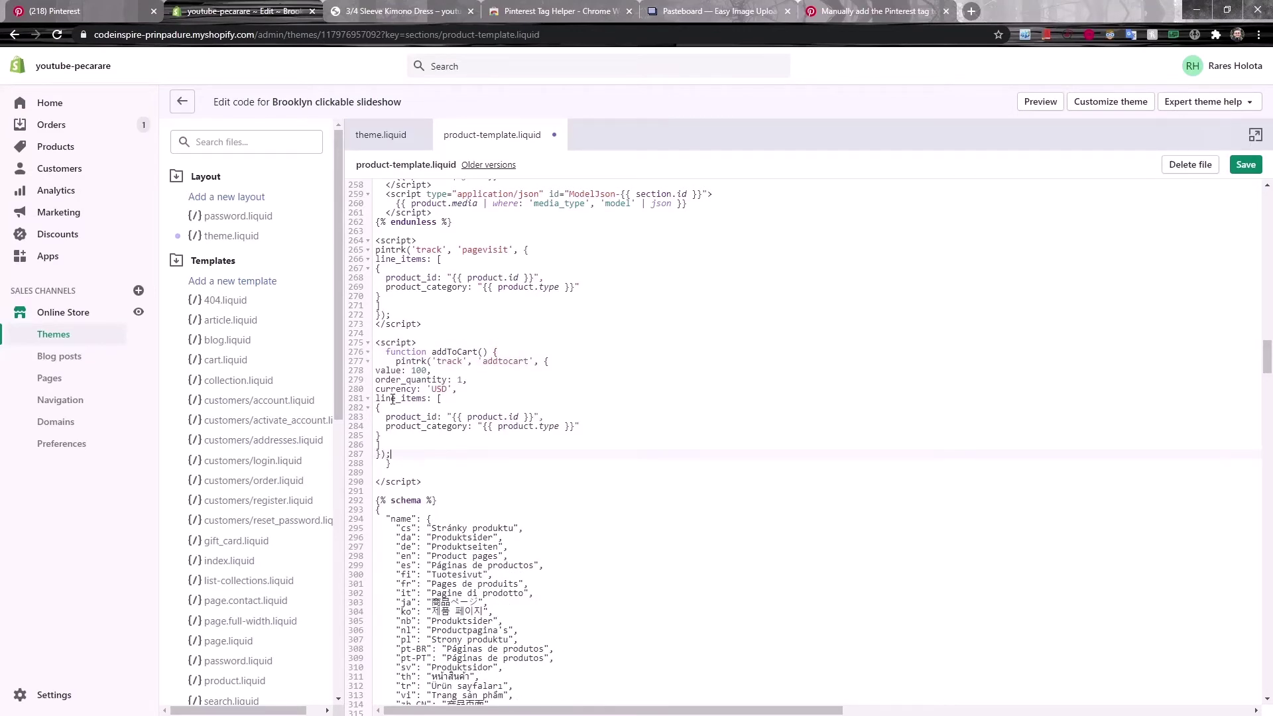
- Indent the tracking call's lines from value through the line item's closing brace by two levels, and save product-template.liquid
left_click_drag(384, 438, 370, 372)
key("Tab")
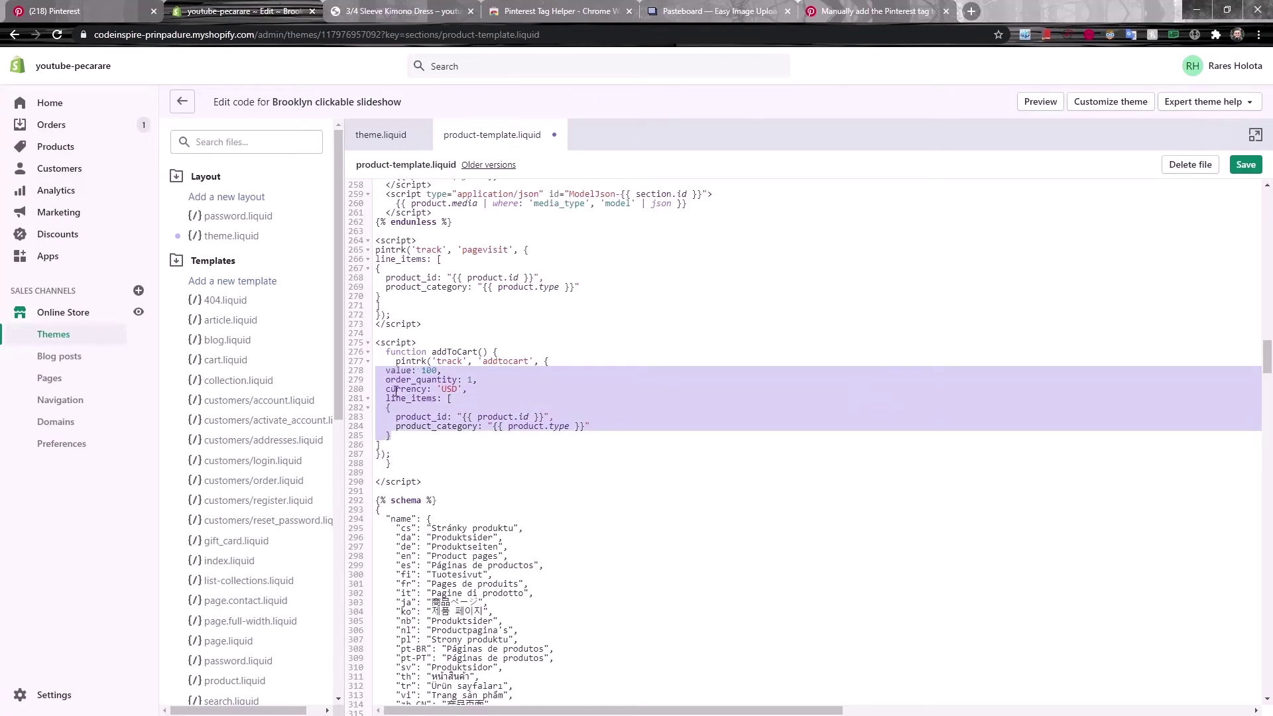
key("Tab")
left_click(438, 426)
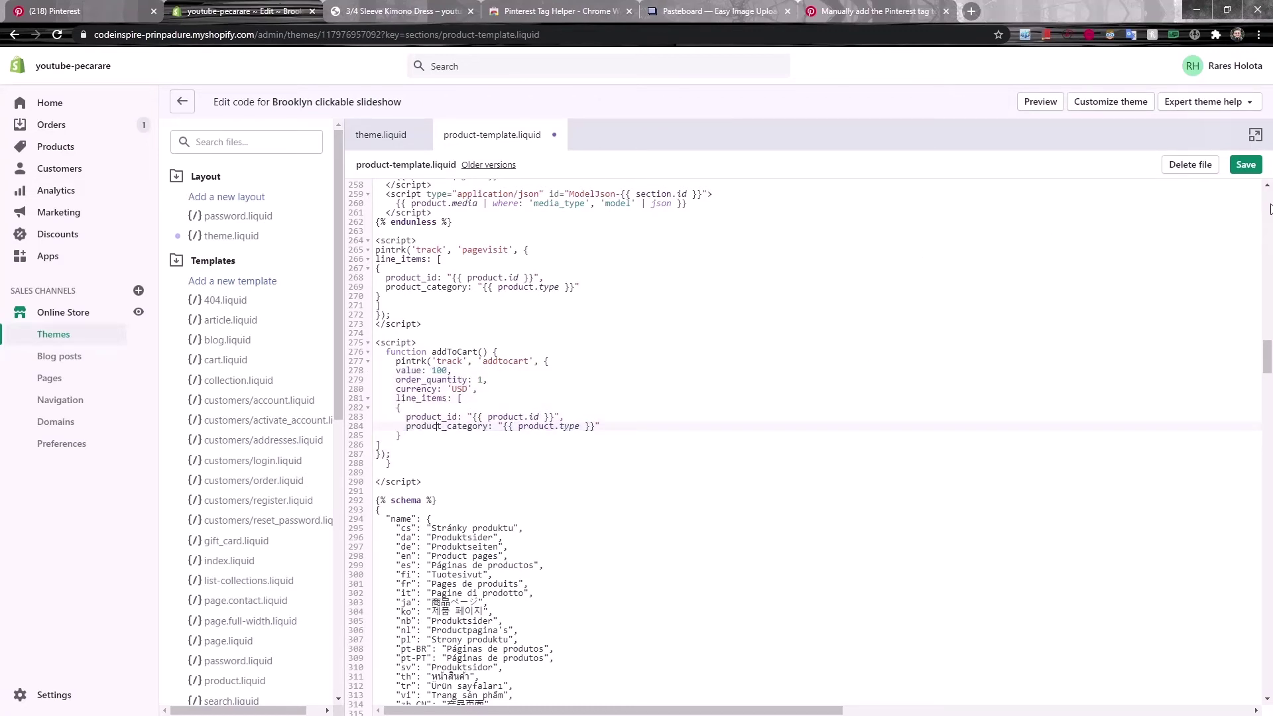
left_click(1245, 164)
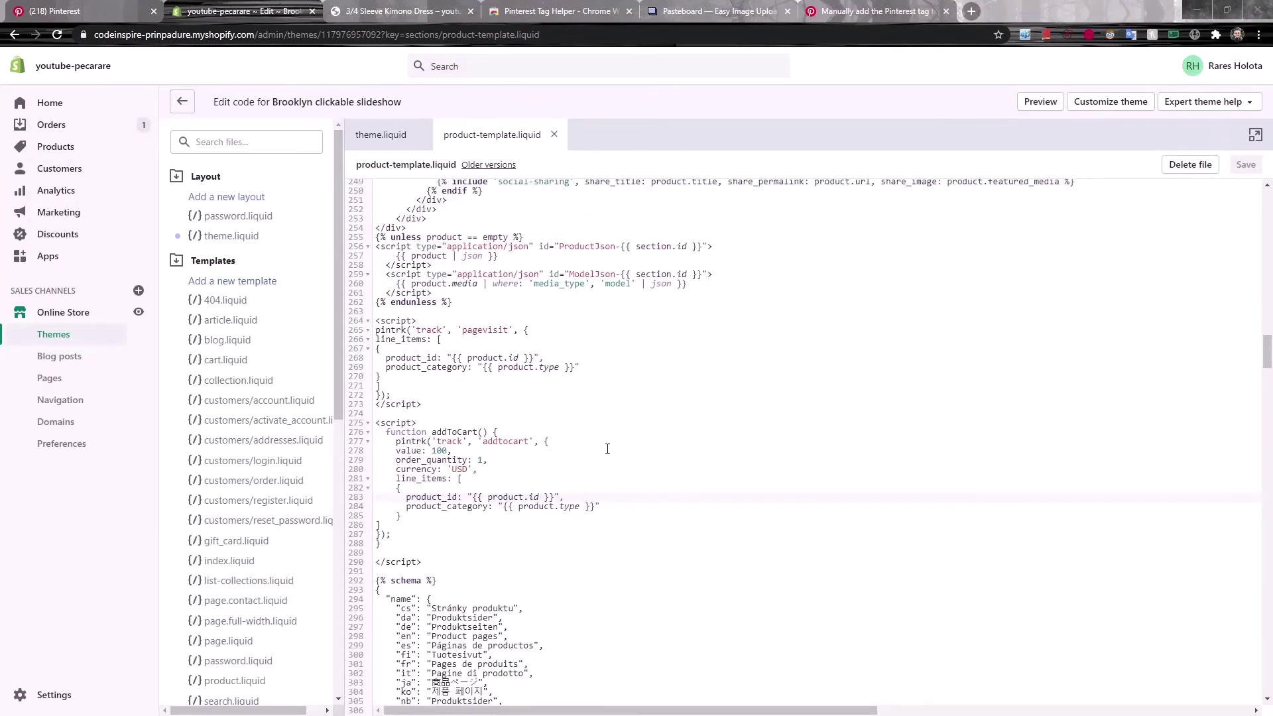
- Add onclick="addToCart()" to the add-to-cart submit button's tag in product-template.liquid and save the file
scroll(603, 458, "up", 7)
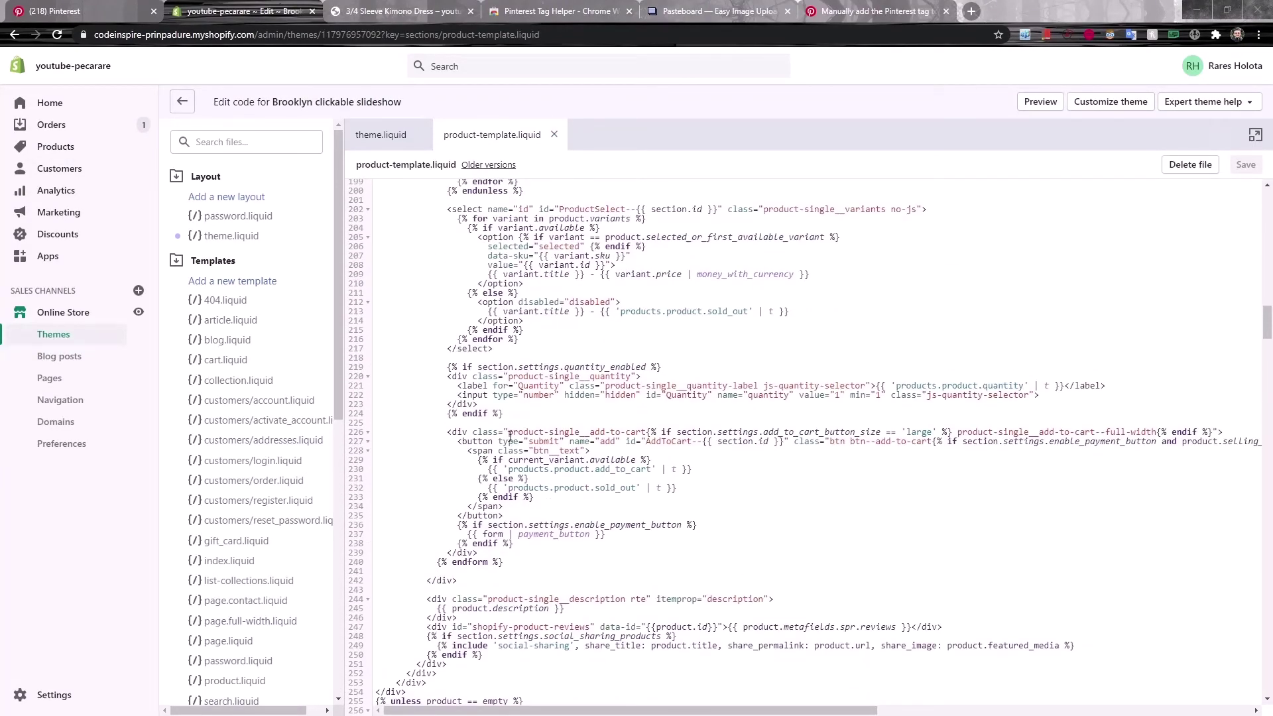
left_click(493, 441)
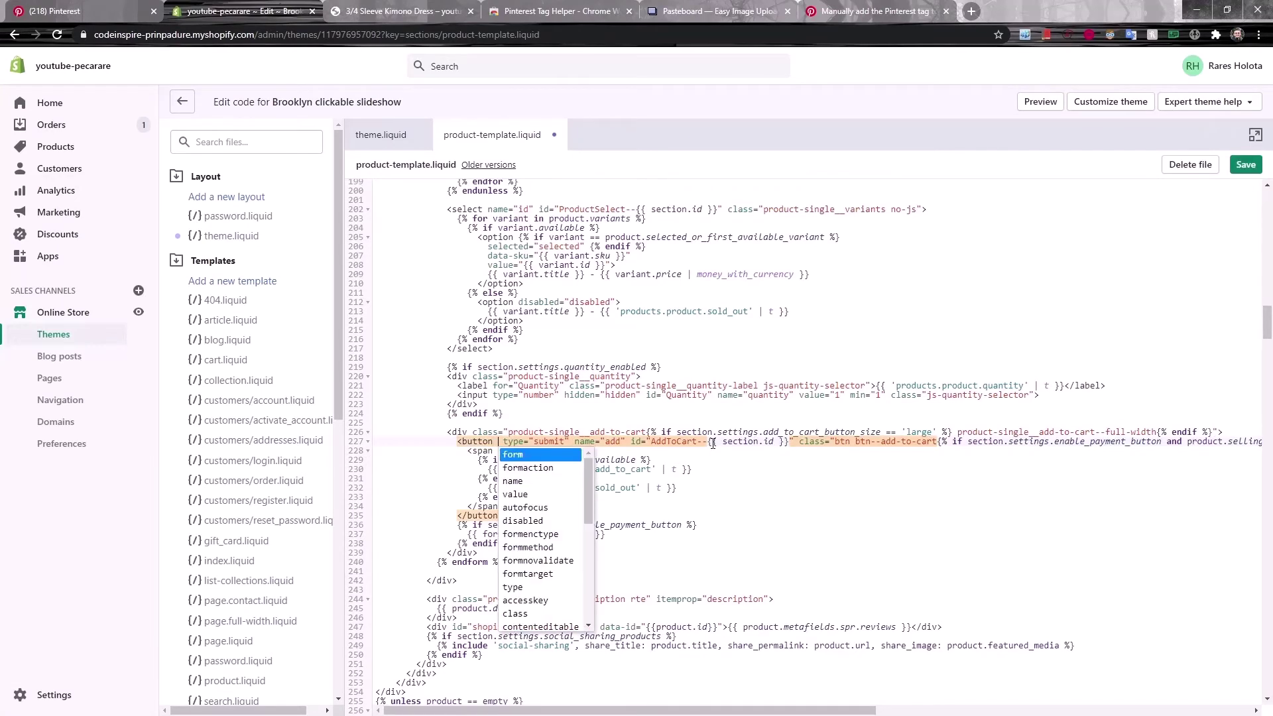
type("onclick")
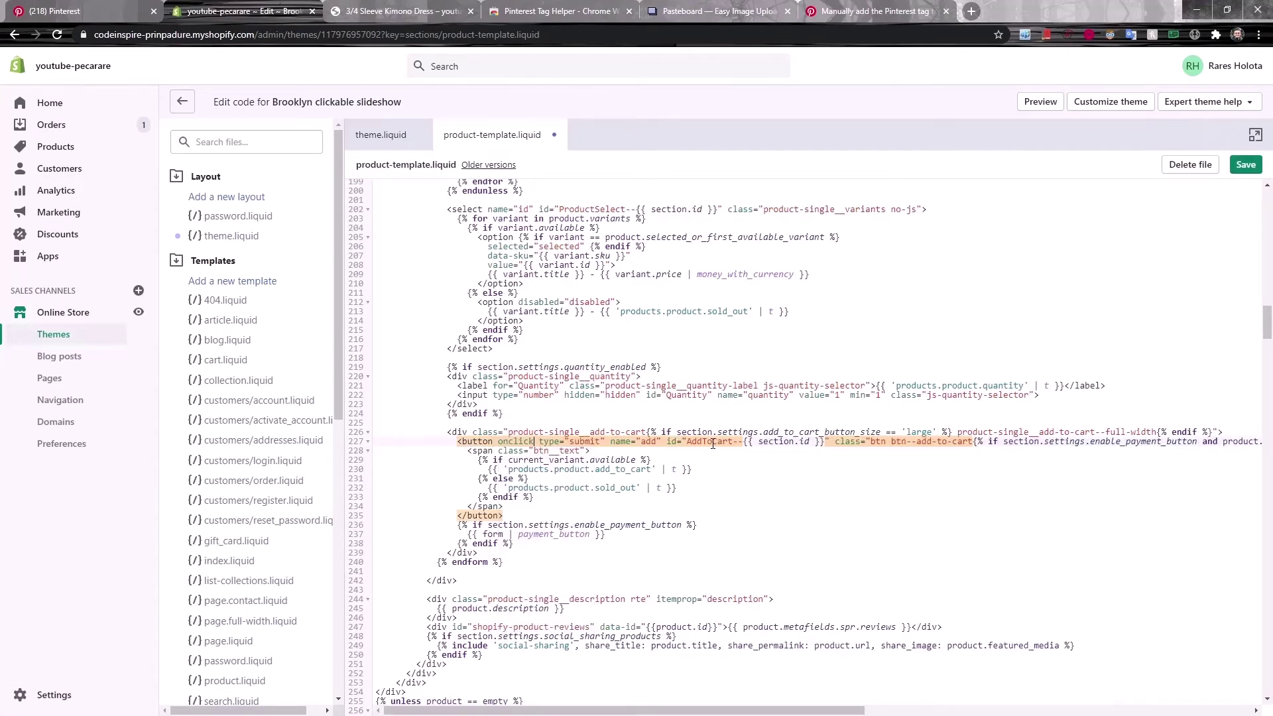
type("=\"ad")
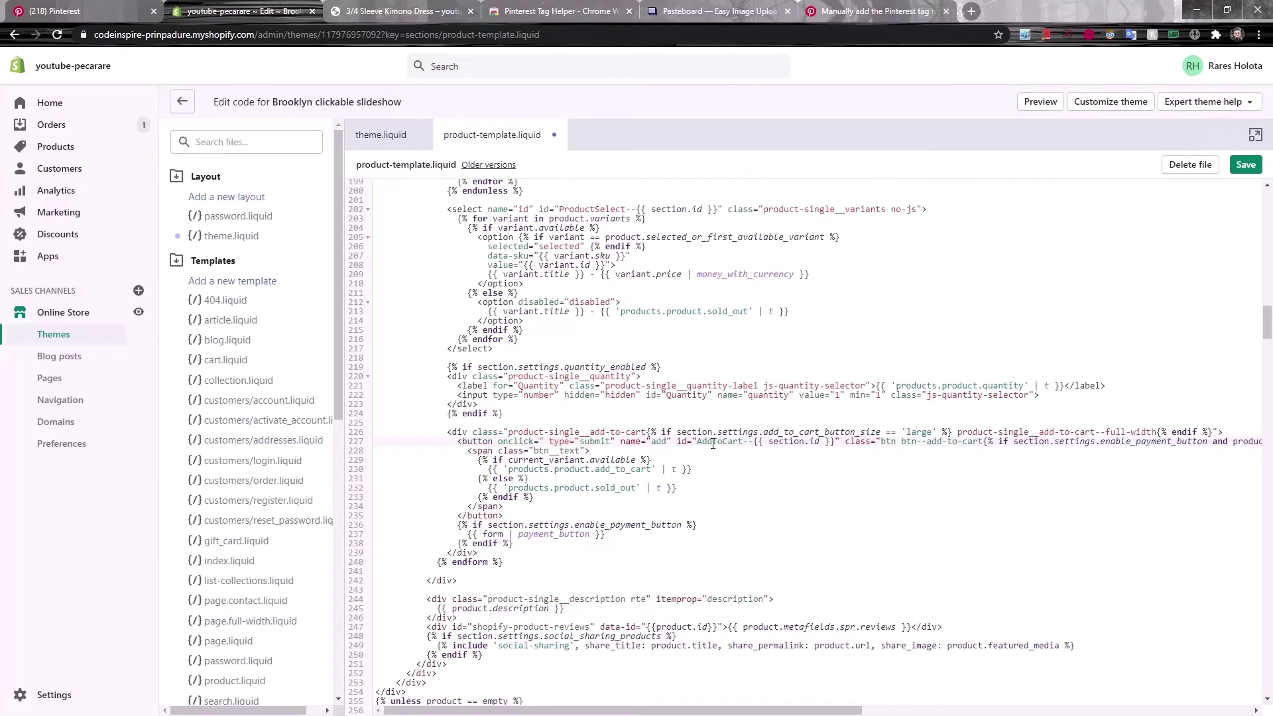
type("dToCart")
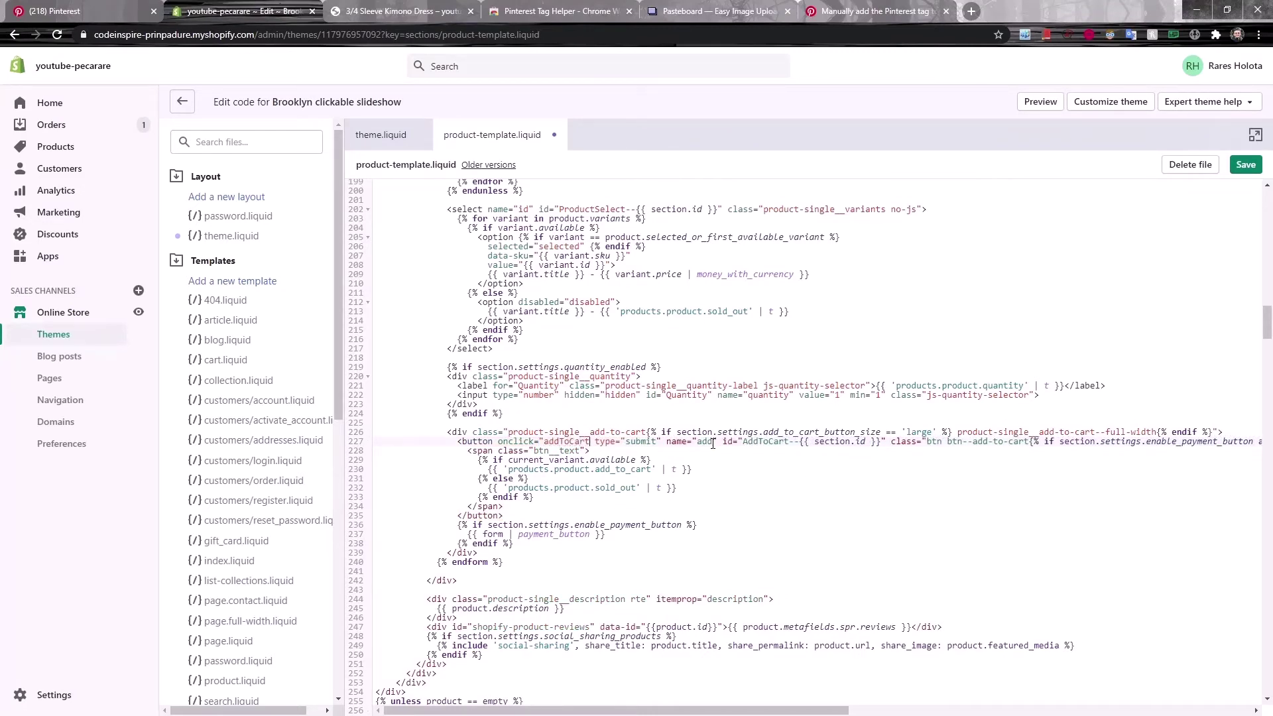
type("()\"")
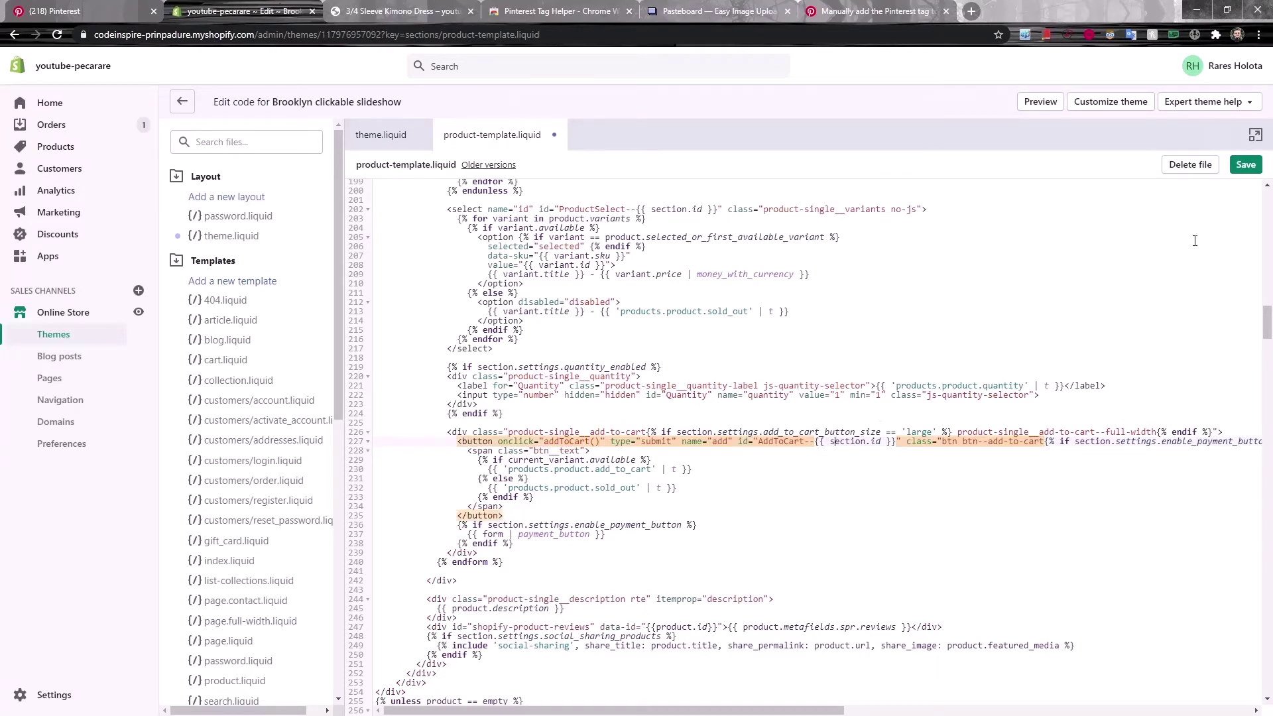
left_click(1244, 165)
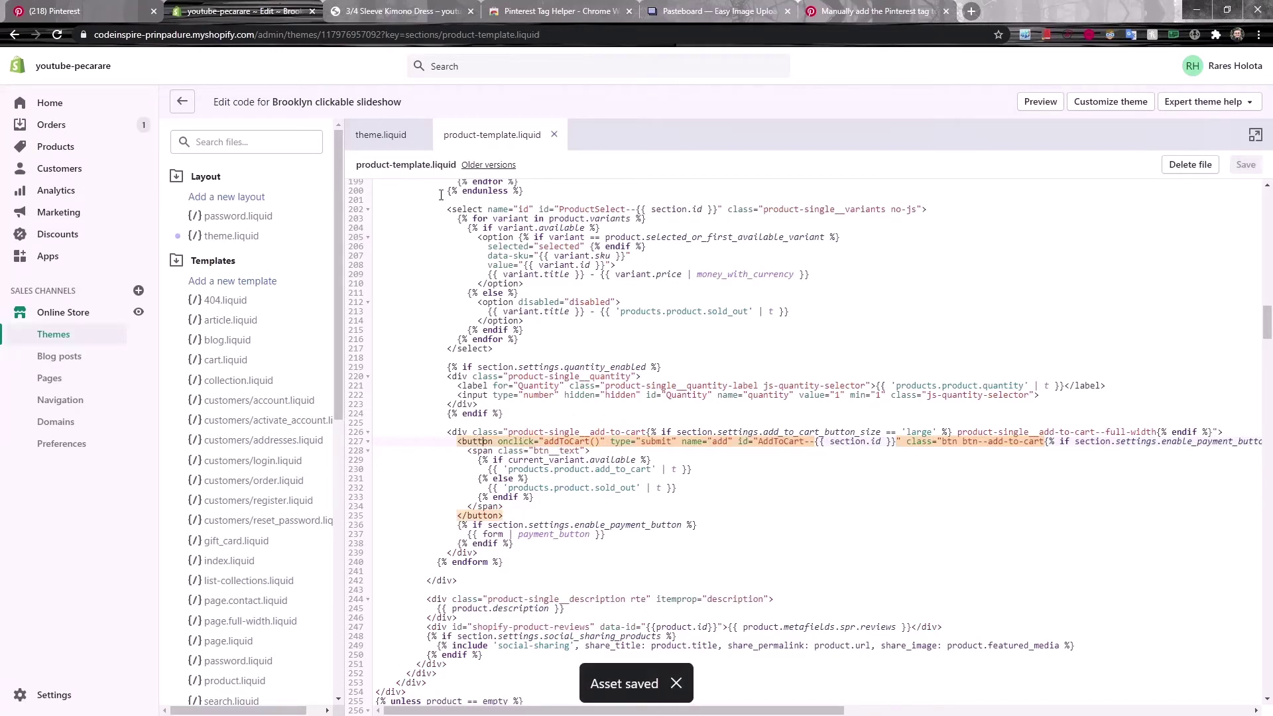
- Reload the 3/4 Sleeve Kimono Dress preview and check its page-load events with Pinterest Tag Helper
left_click(424, 11)
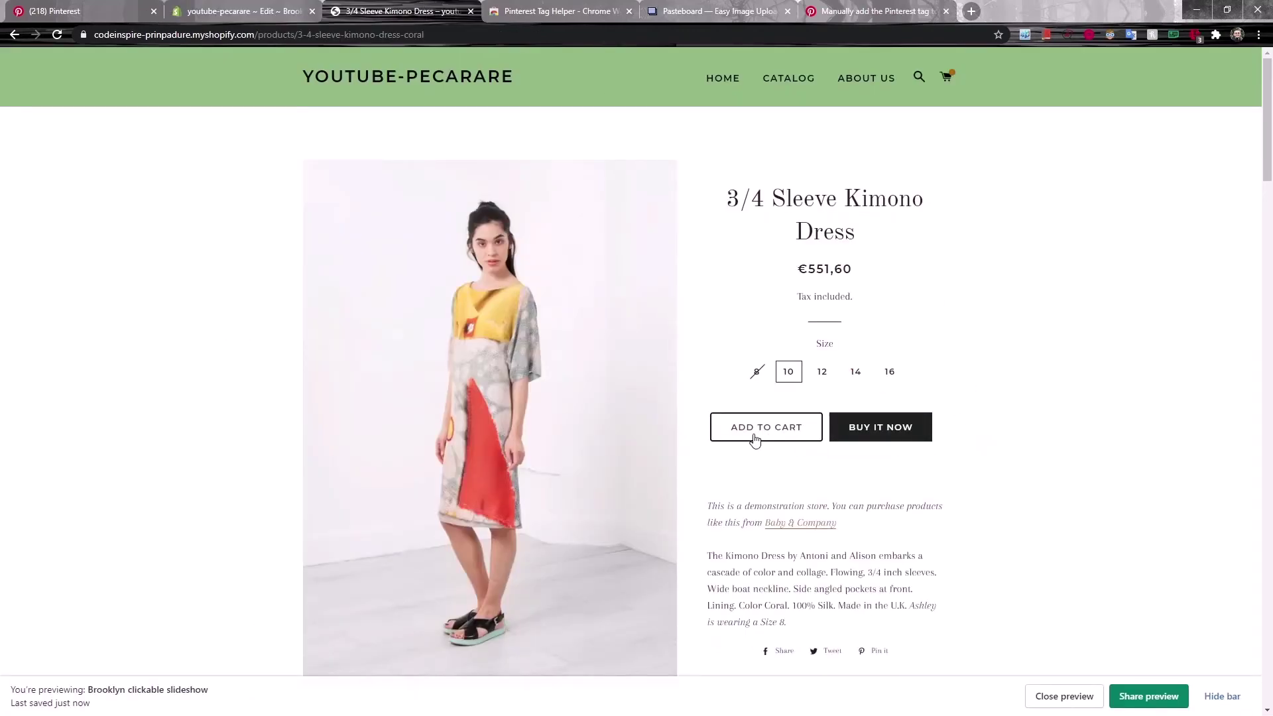
left_click(239, 11)
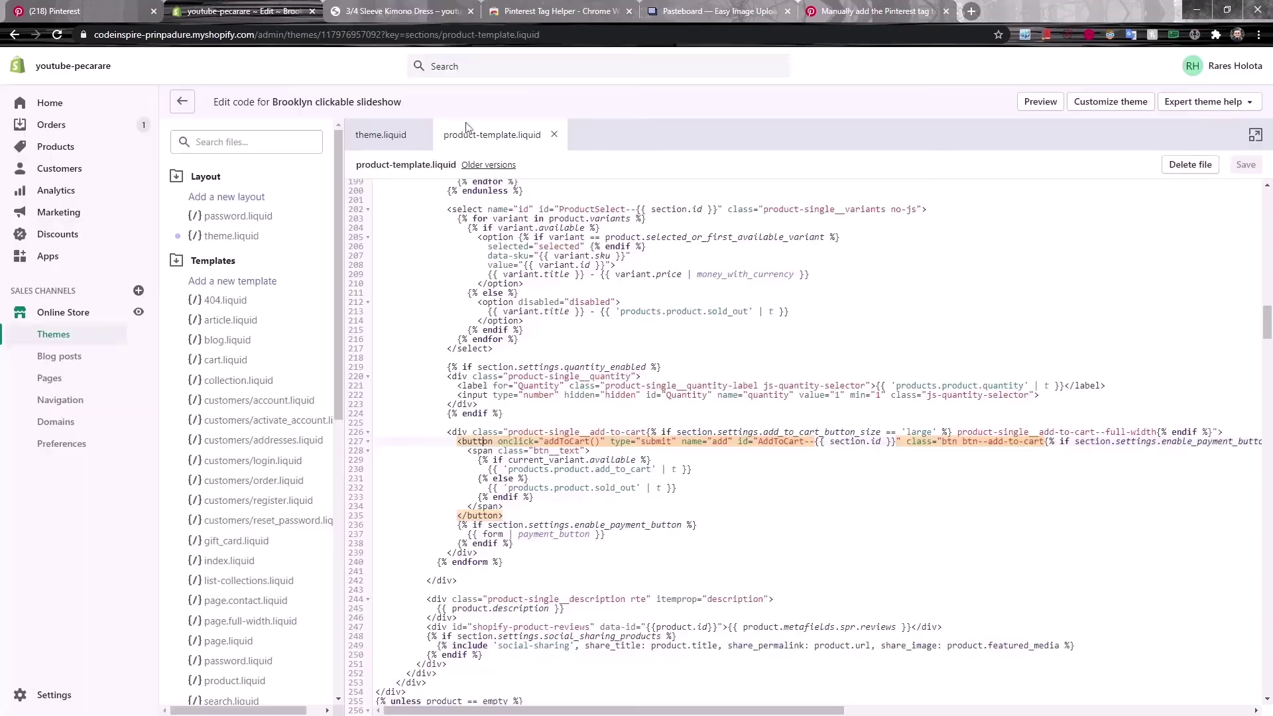
left_click(401, 11)
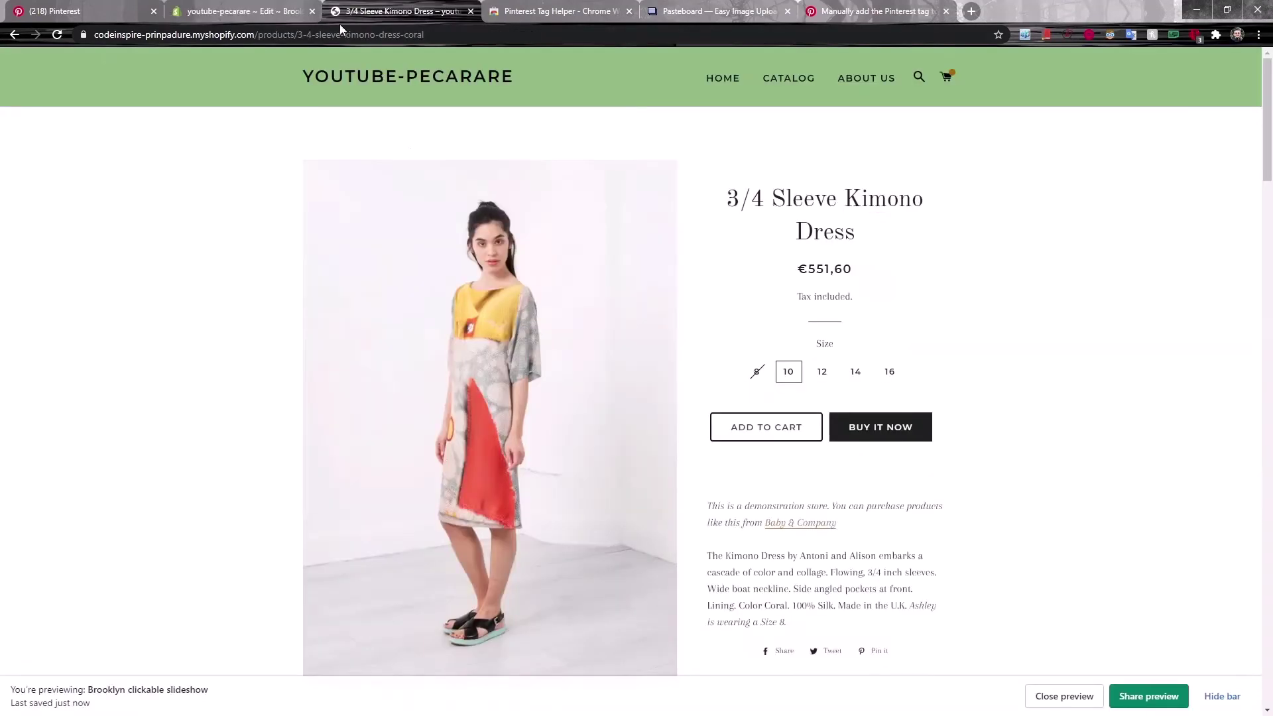
left_click(57, 35)
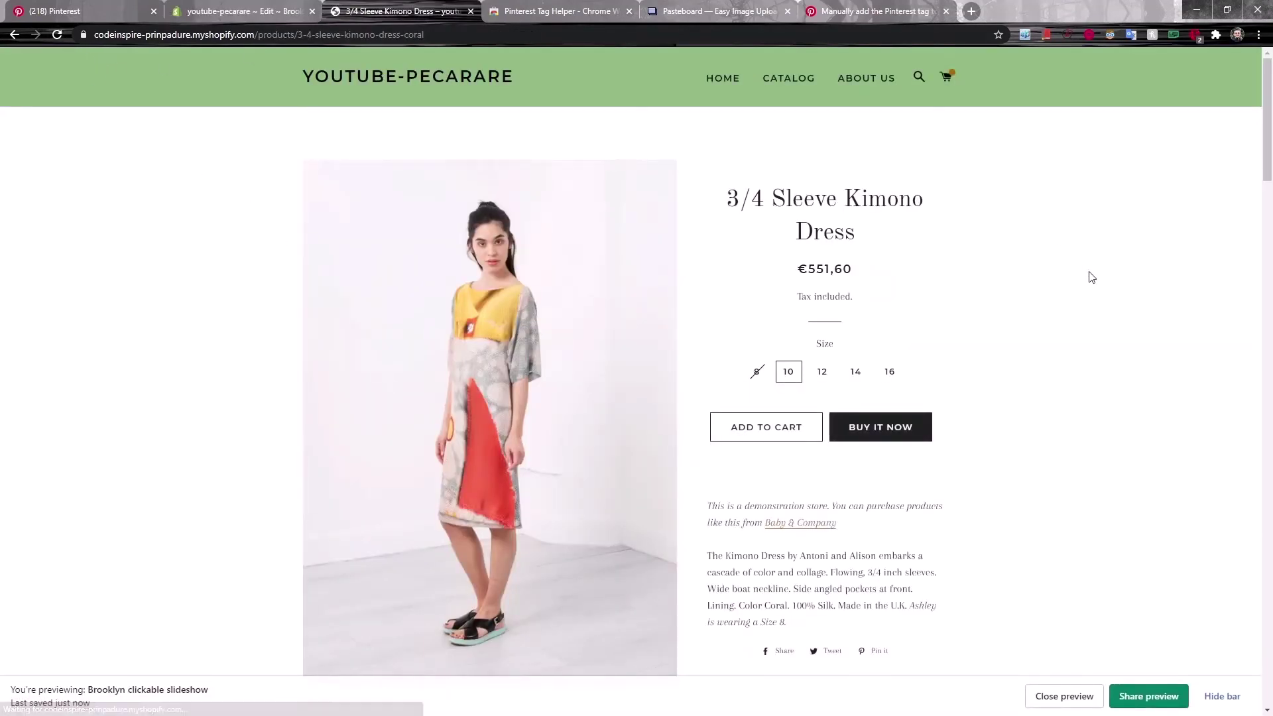
left_click(1195, 36)
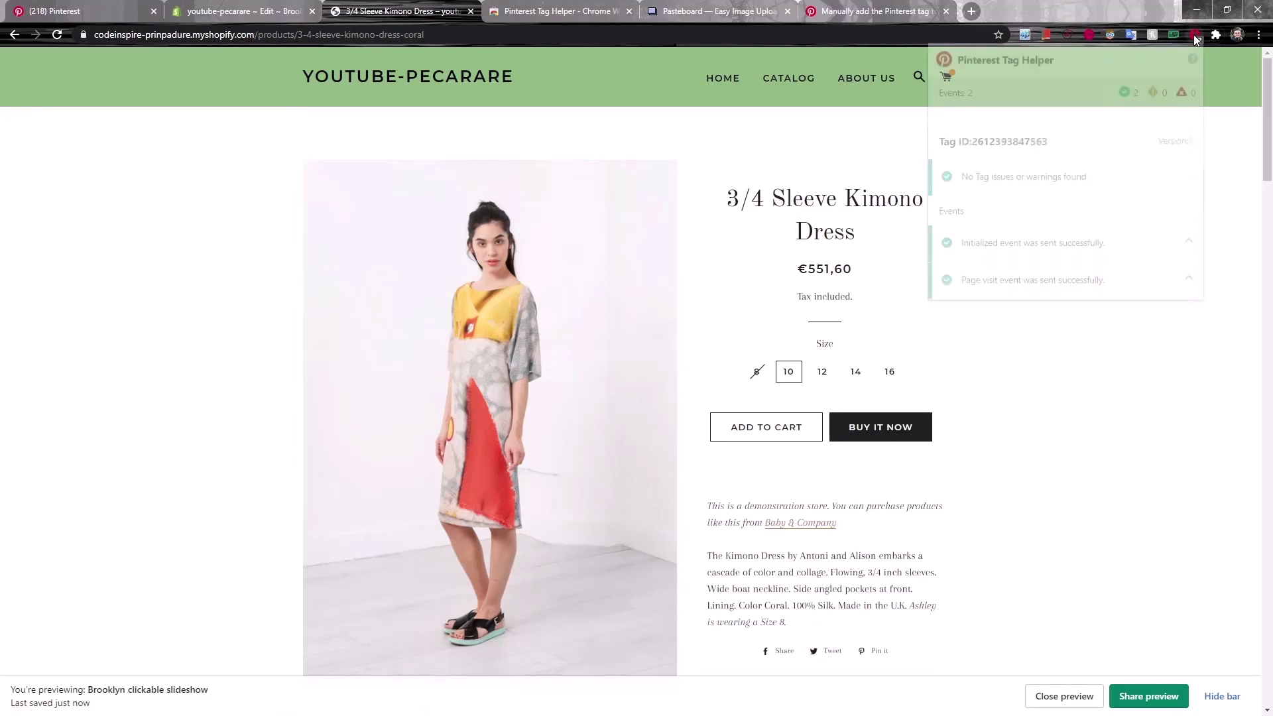
left_click(1075, 357)
- Add the dress to the cart and examine the add-to-cart event's value, order quantity, currency and line item in Pinterest Tag Helper
left_click(764, 439)
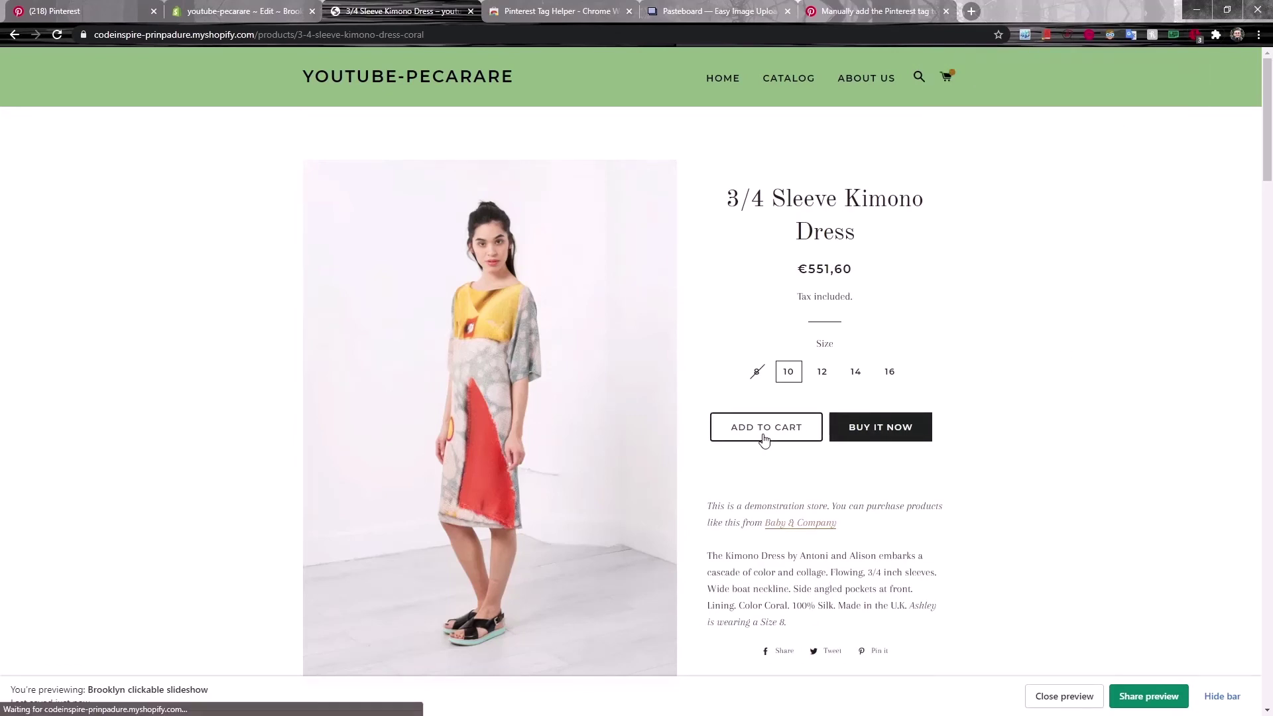
left_click(1193, 37)
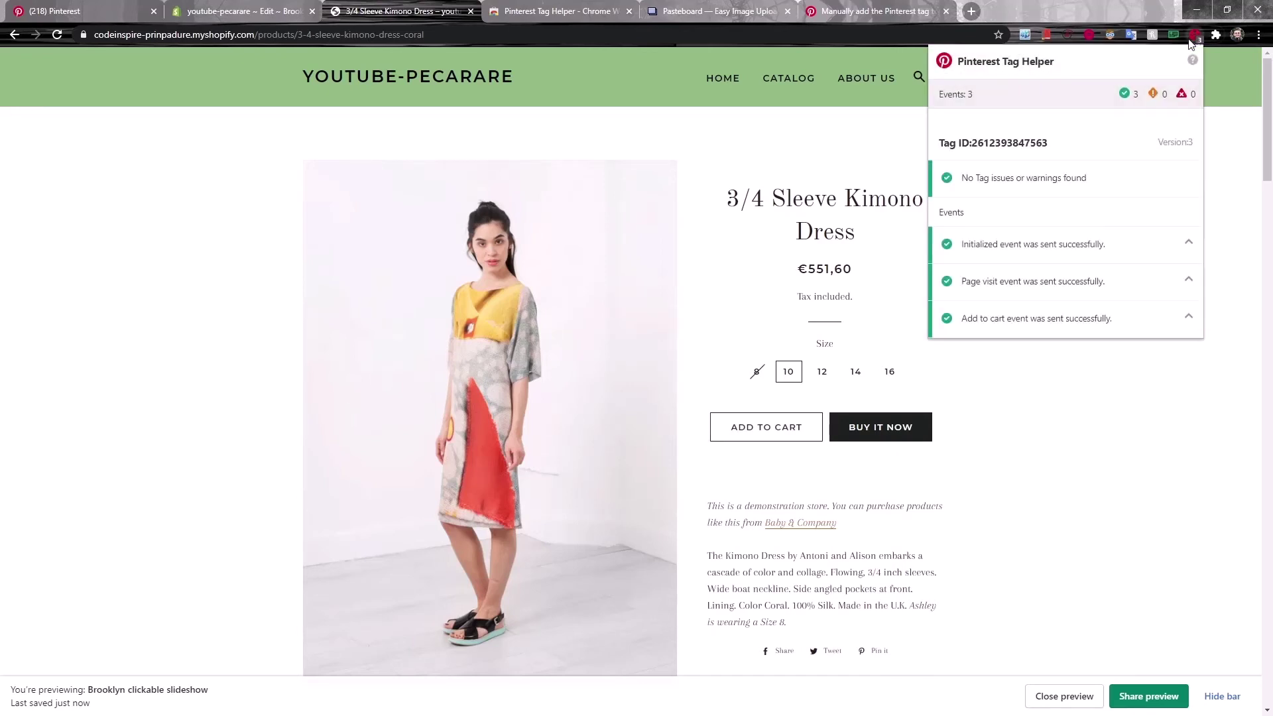
left_click(998, 327)
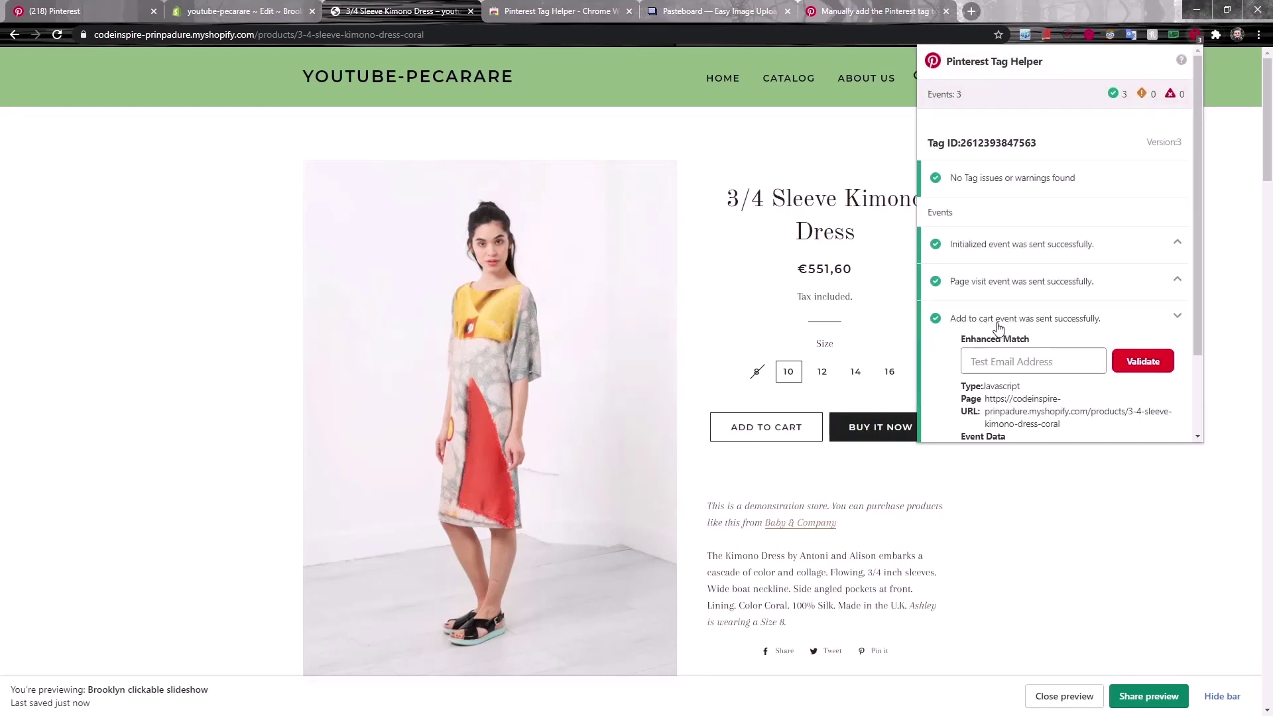
scroll(999, 327, "down", 2)
scroll(998, 326, "down", 1)
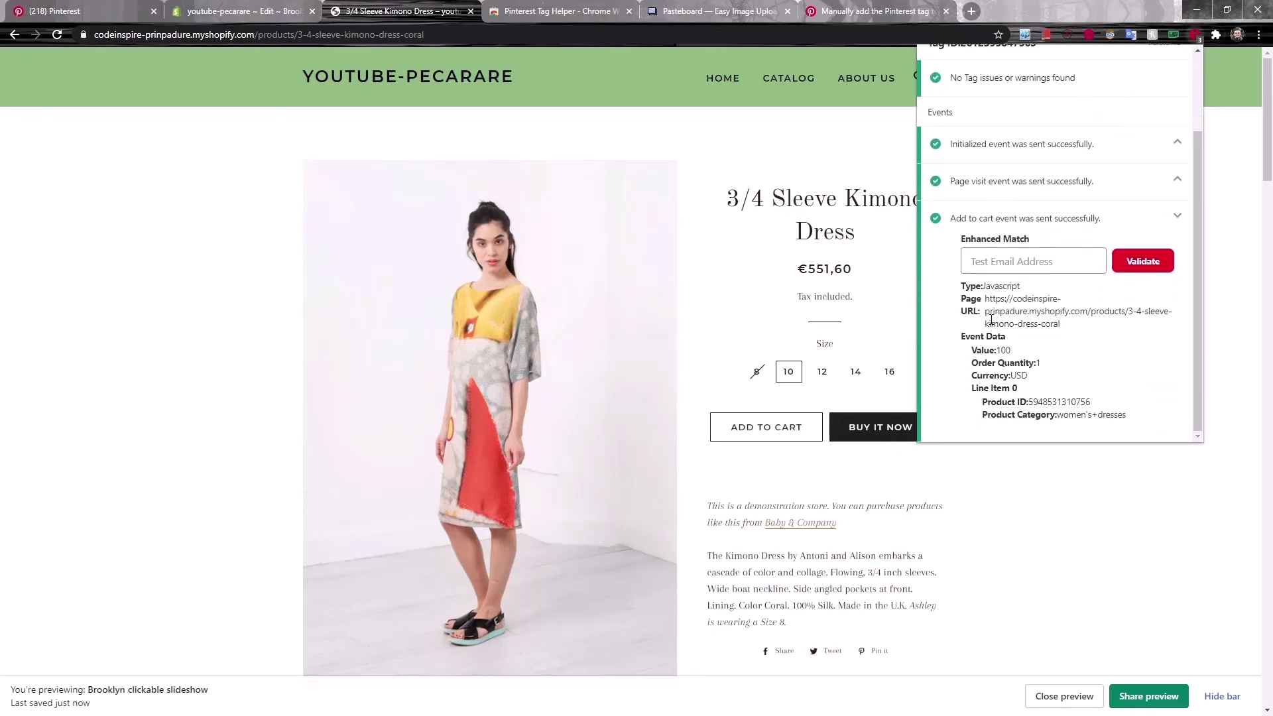
left_click(1070, 416)
triple_click(1020, 375)
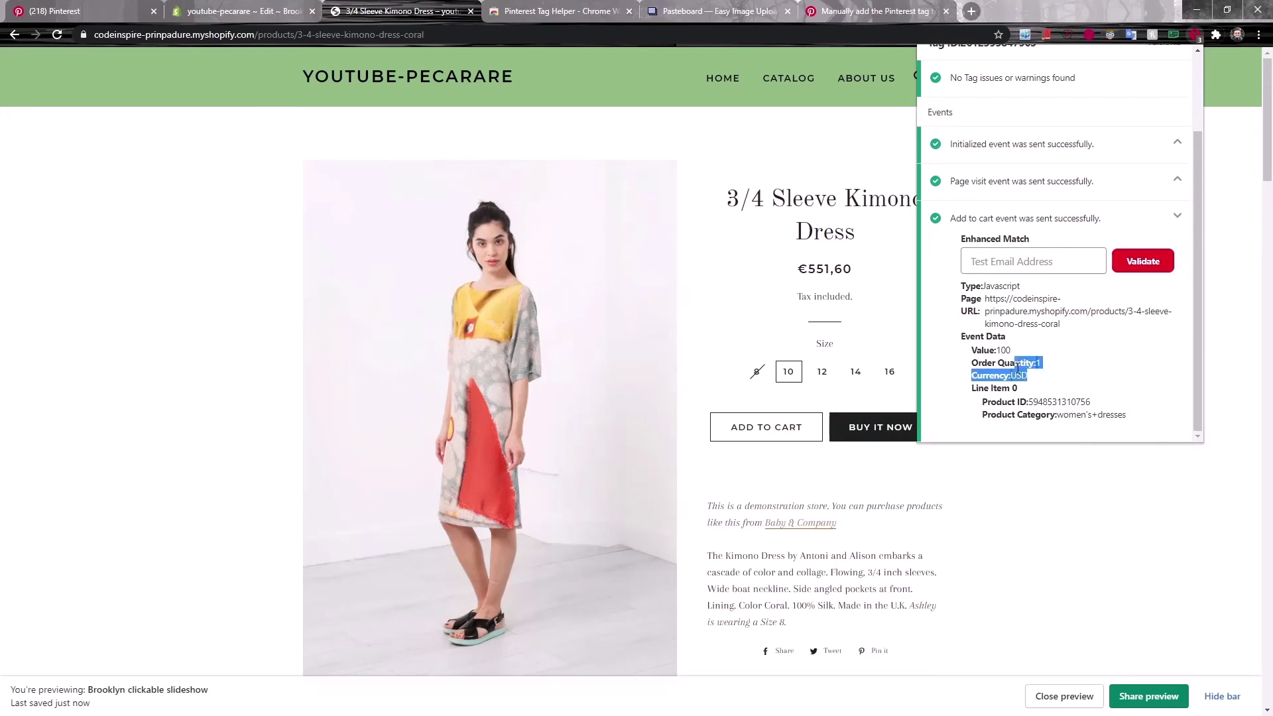
left_click_drag(1028, 375, 990, 363)
left_click(983, 354)
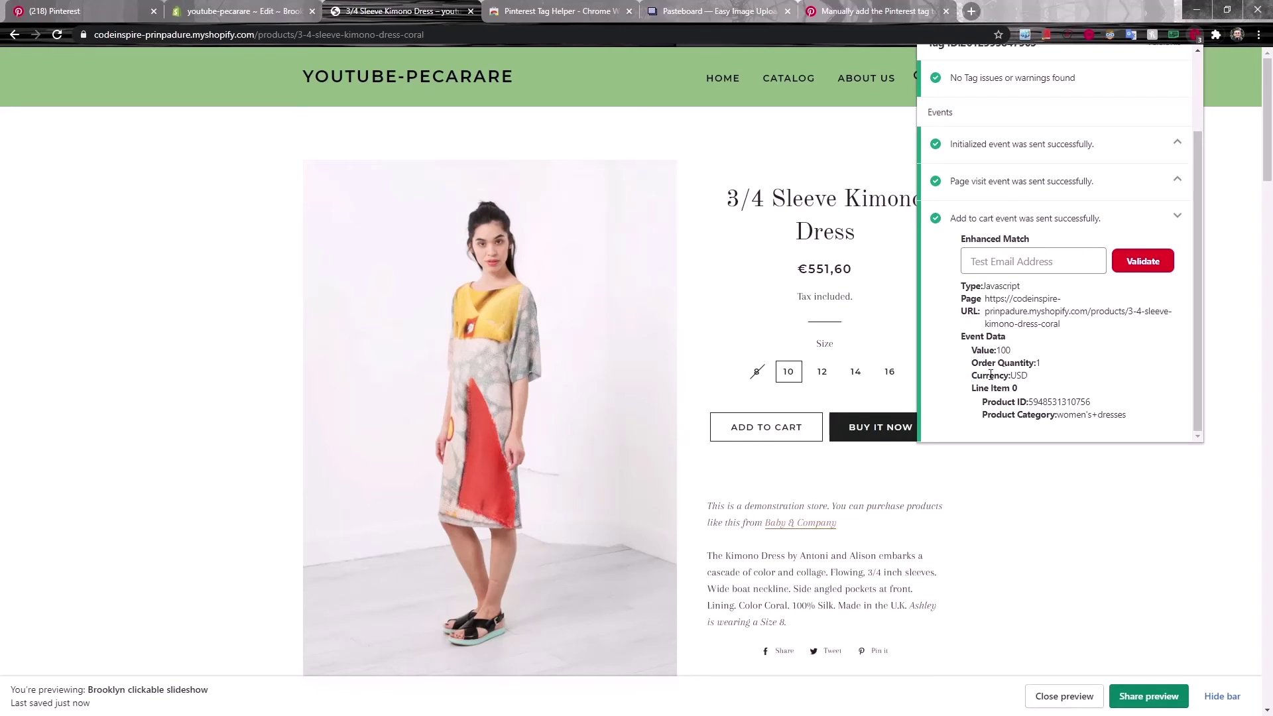
double_click(989, 375)
left_click(990, 375)
left_click_drag(1038, 363, 972, 363)
left_click(972, 363)
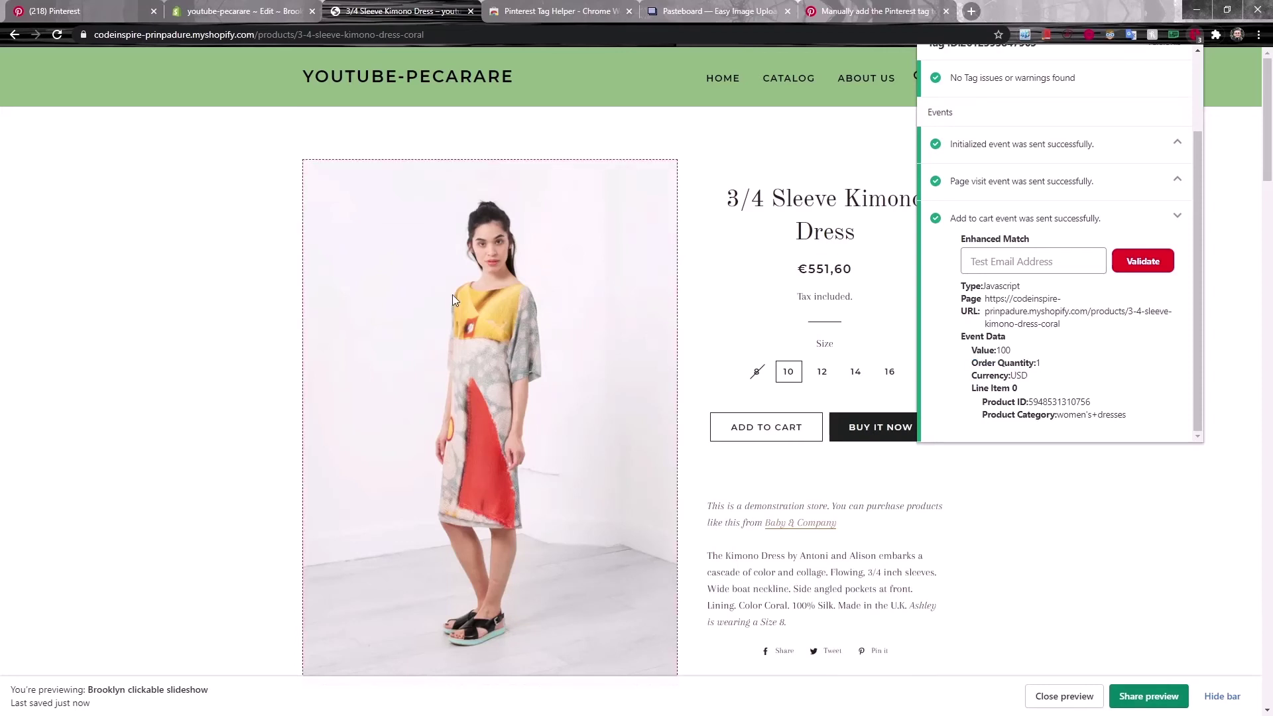
- Delete the order_quantity line from the addtocart tracking call in product-template.liquid
key("ctrl+shift+Tab")
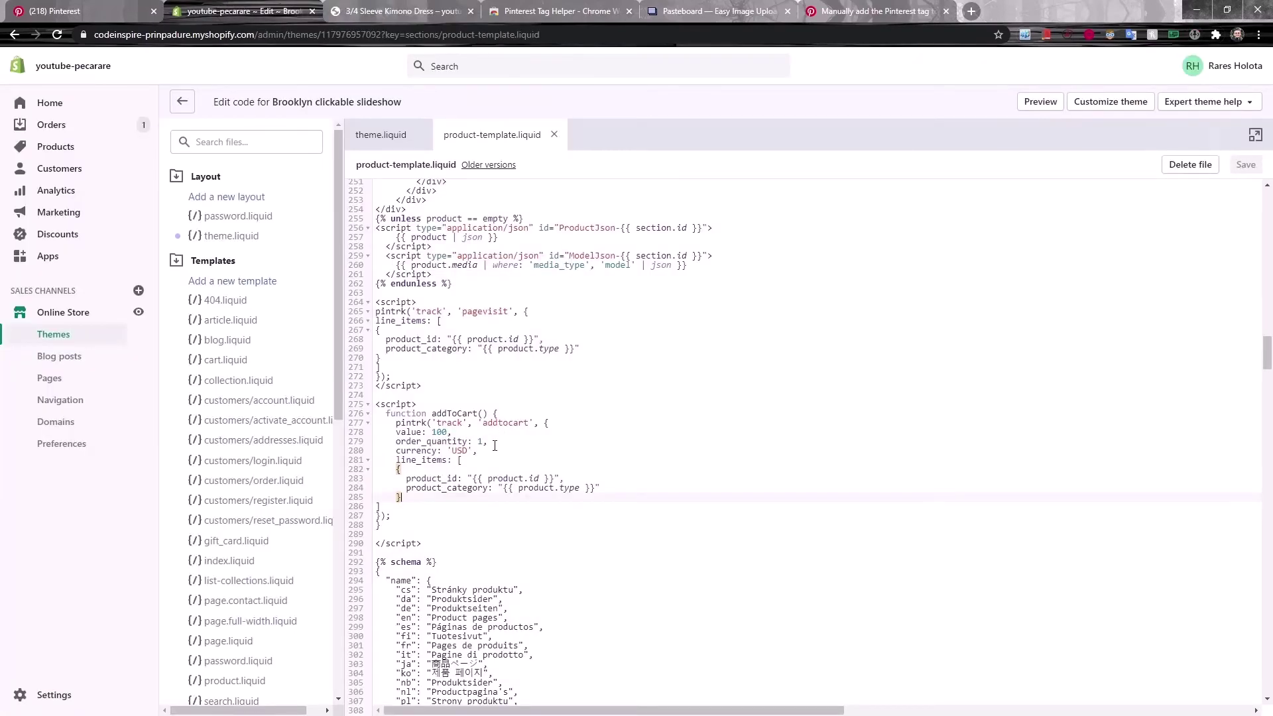
left_click(495, 445)
key("ctrl+d")
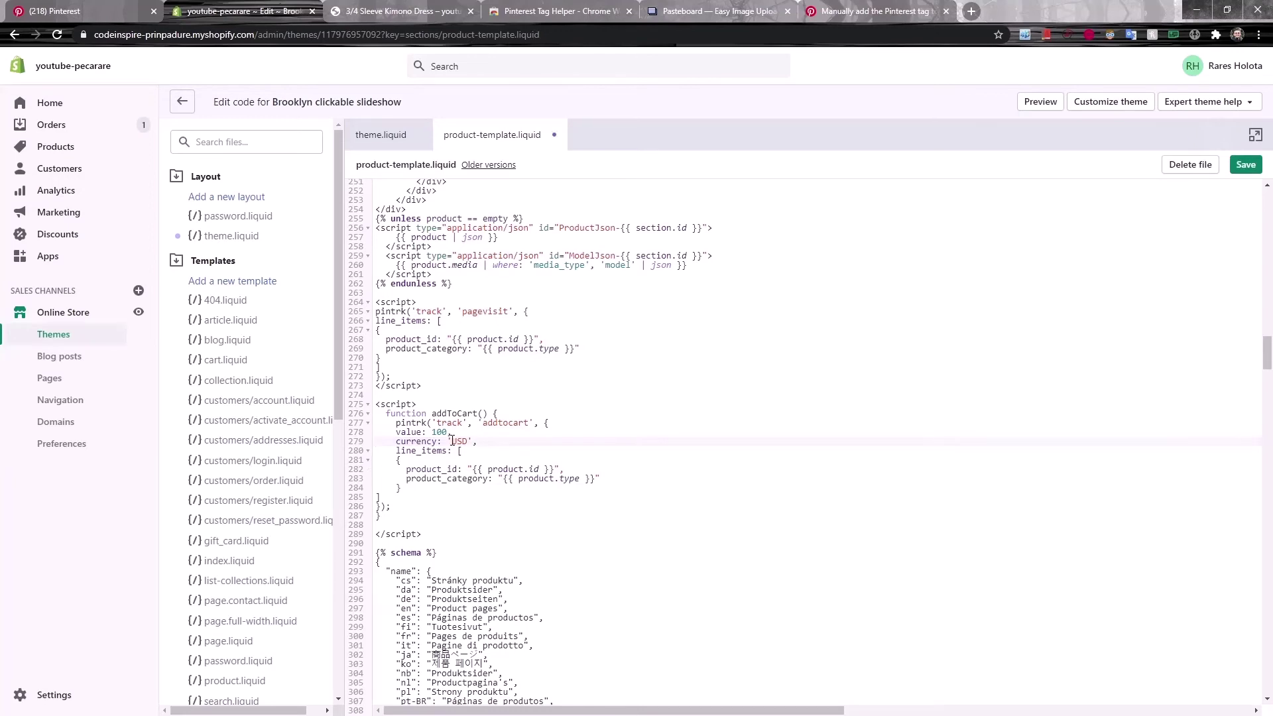
- Set the addtocart call's value to "{{ product.price | divided_by: 100}}" and indent that line one level deeper
double_click(439, 431)
key("BackSpace")
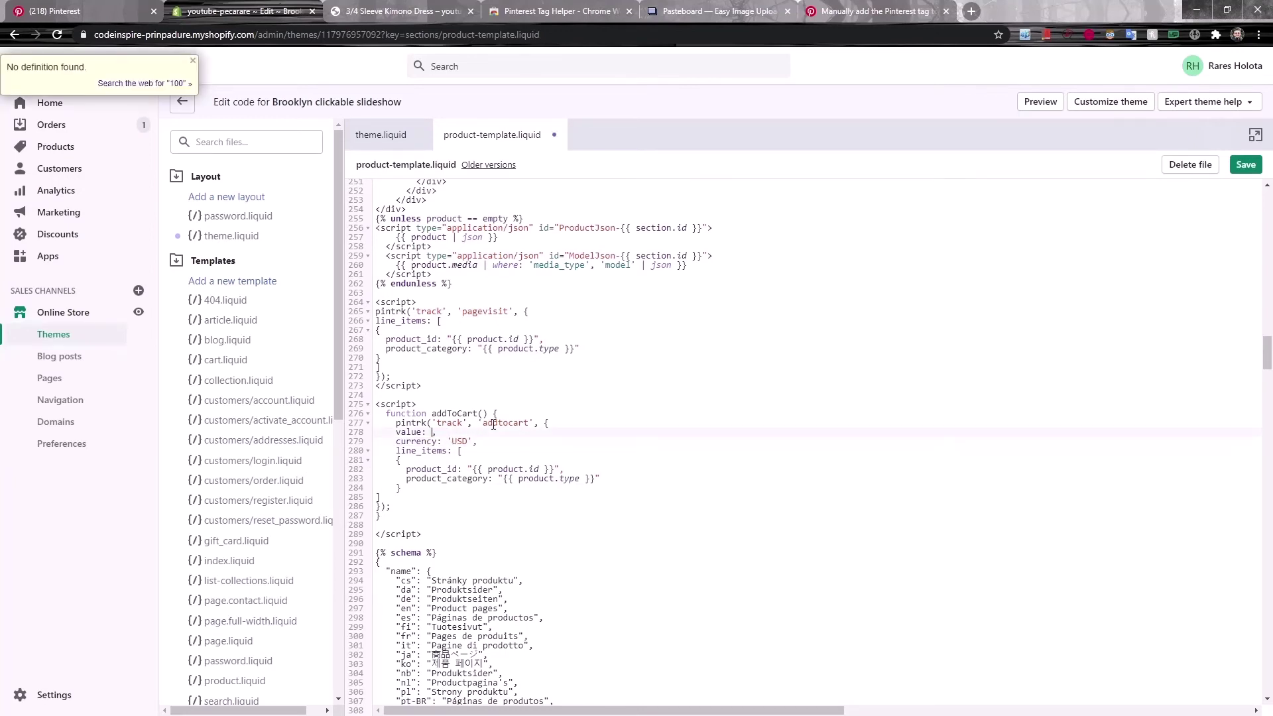
type("\"\"")
type("{{")
type(" product.")
type("price")
type(" | divided")
type("_by")
type(": 100}}\",")
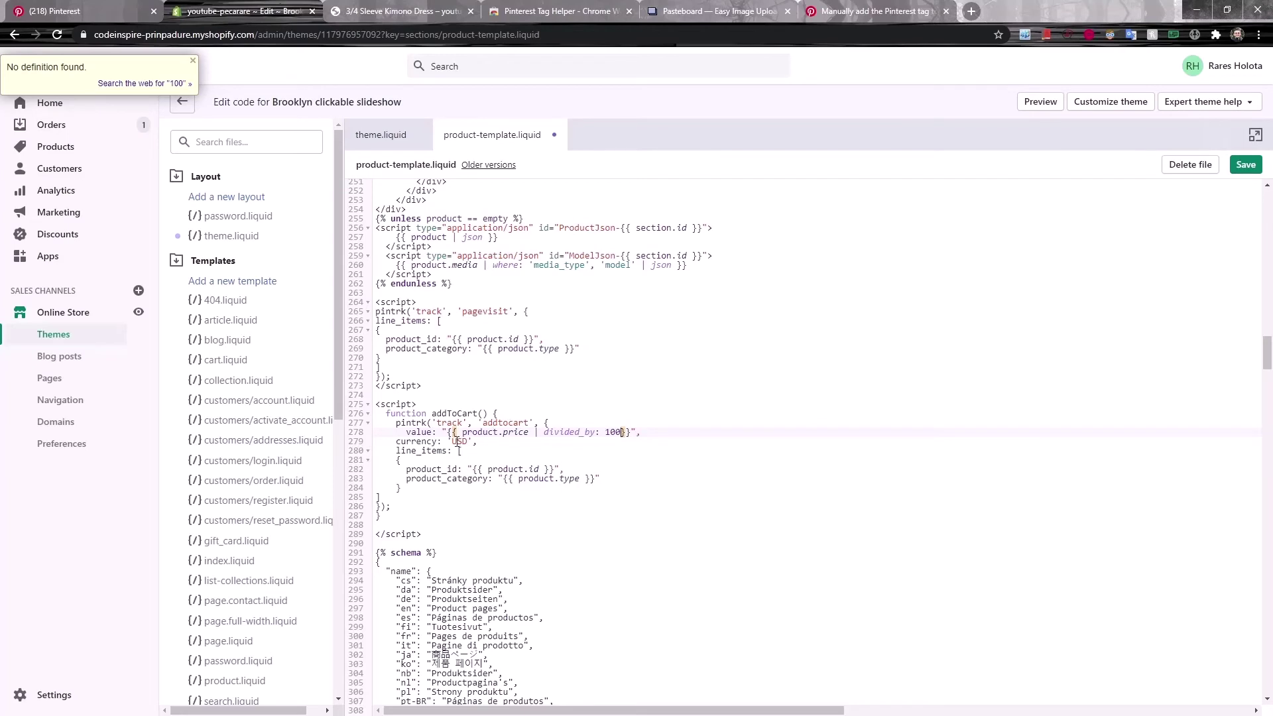
- Set the addtocart call's currency to "{{ cart.currency.iso_code }}" and save product-template.liquid
left_click_drag(452, 441, 467, 443)
key("BackSpace")
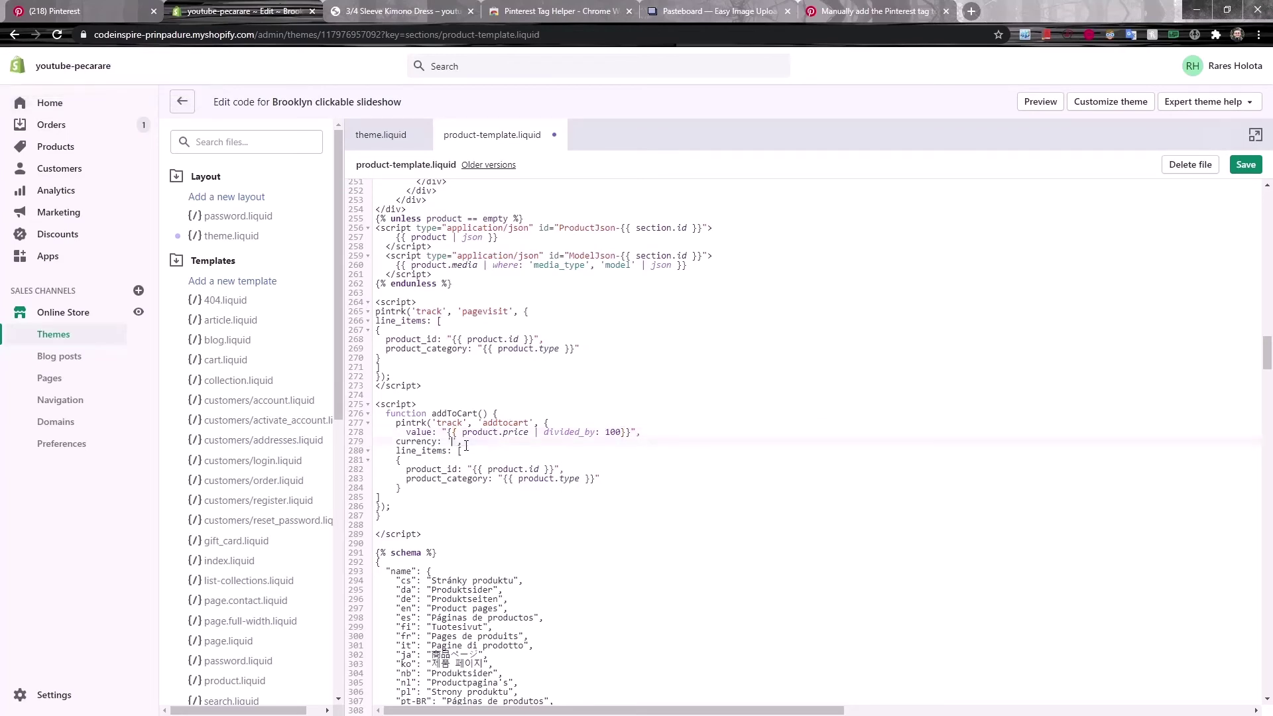
key("BackSpace")
type("\"{{ cart.currency.iso_code")
left_click(641, 432)
left_click(1245, 164)
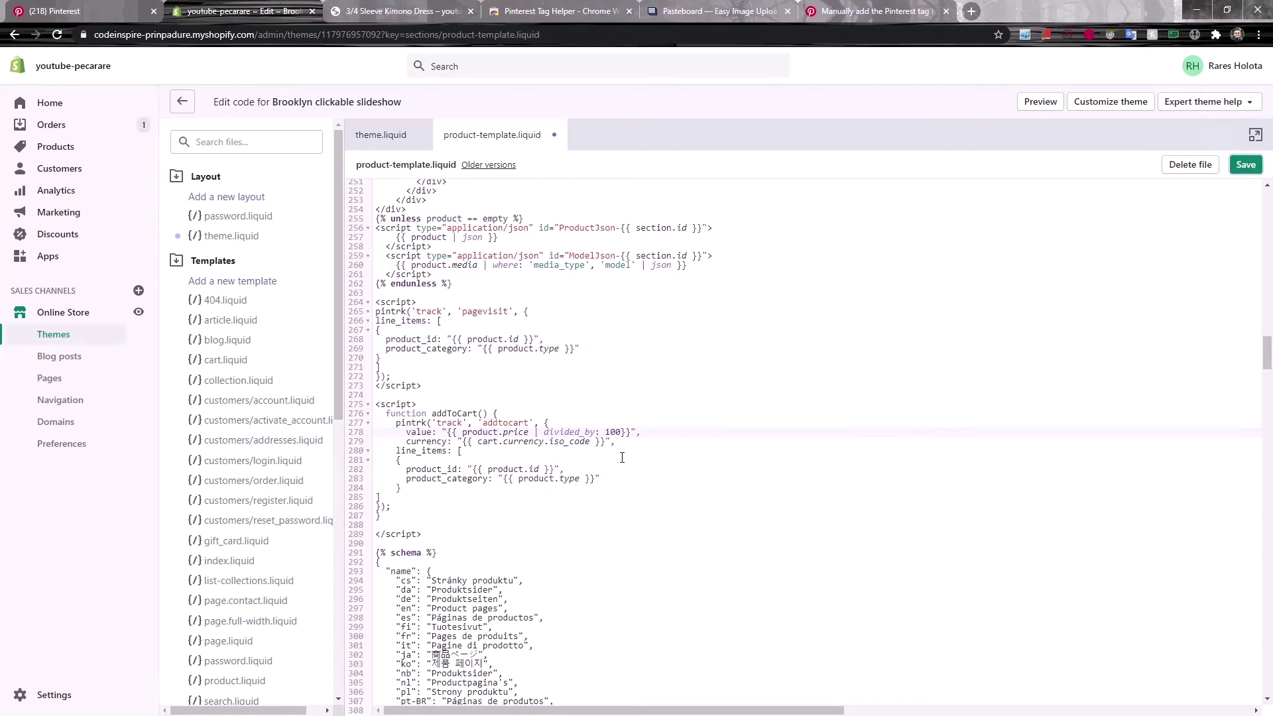
left_click(592, 451)
- Reload the dress preview, add the dress to the cart, and examine the add-to-cart event's value and currency in Pinterest Tag Helper
left_click(398, 11)
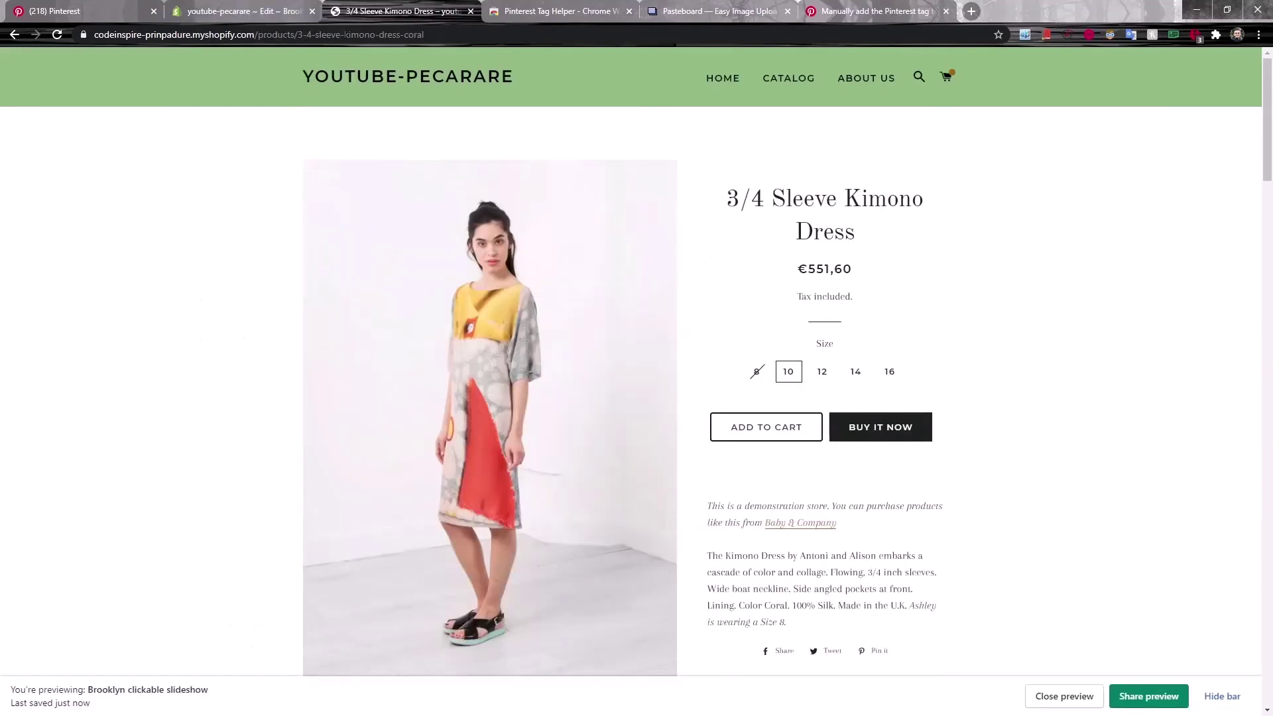
left_click(57, 36)
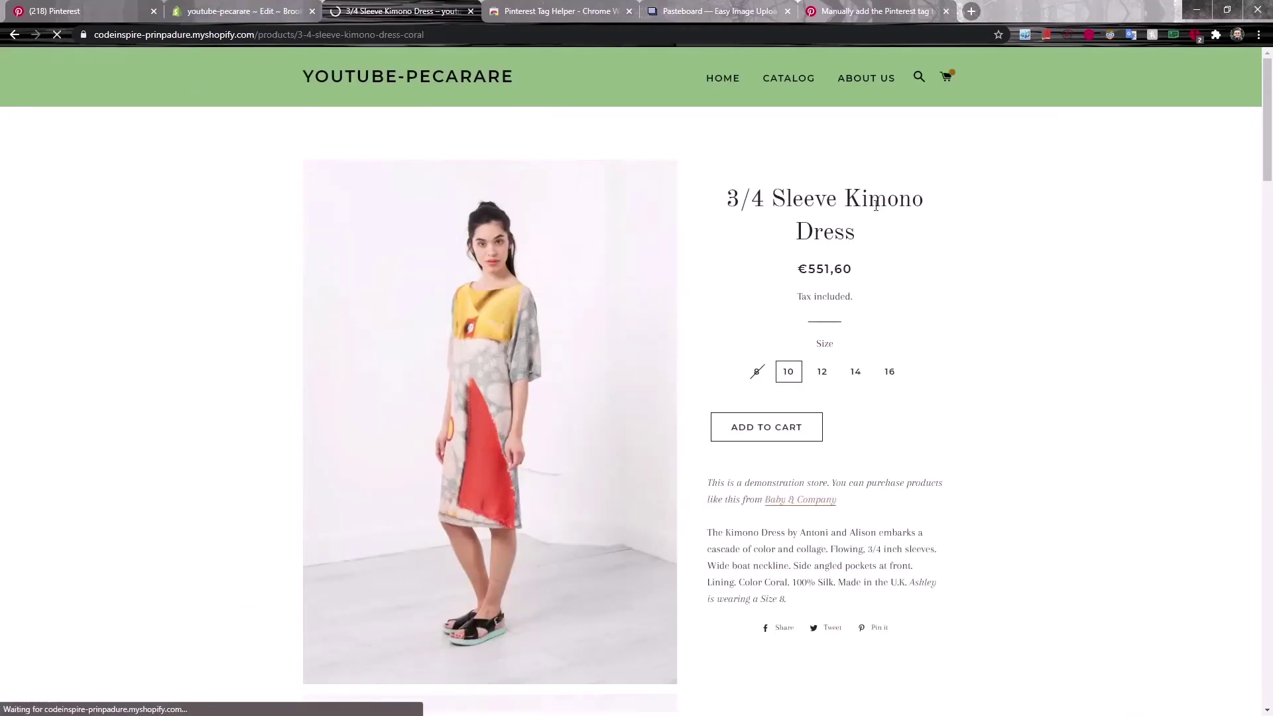
left_click(1188, 39)
left_click(1047, 320)
scroll(1050, 321, "down", 2)
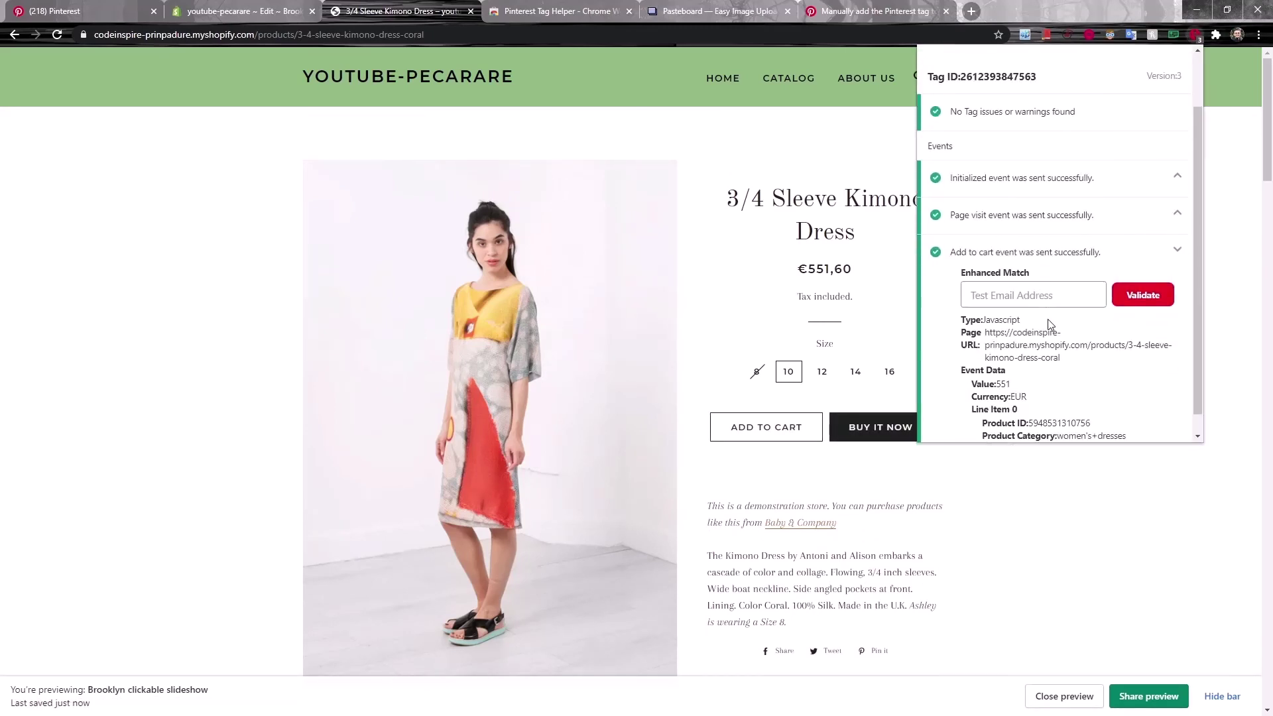
left_click_drag(1031, 382, 1023, 376)
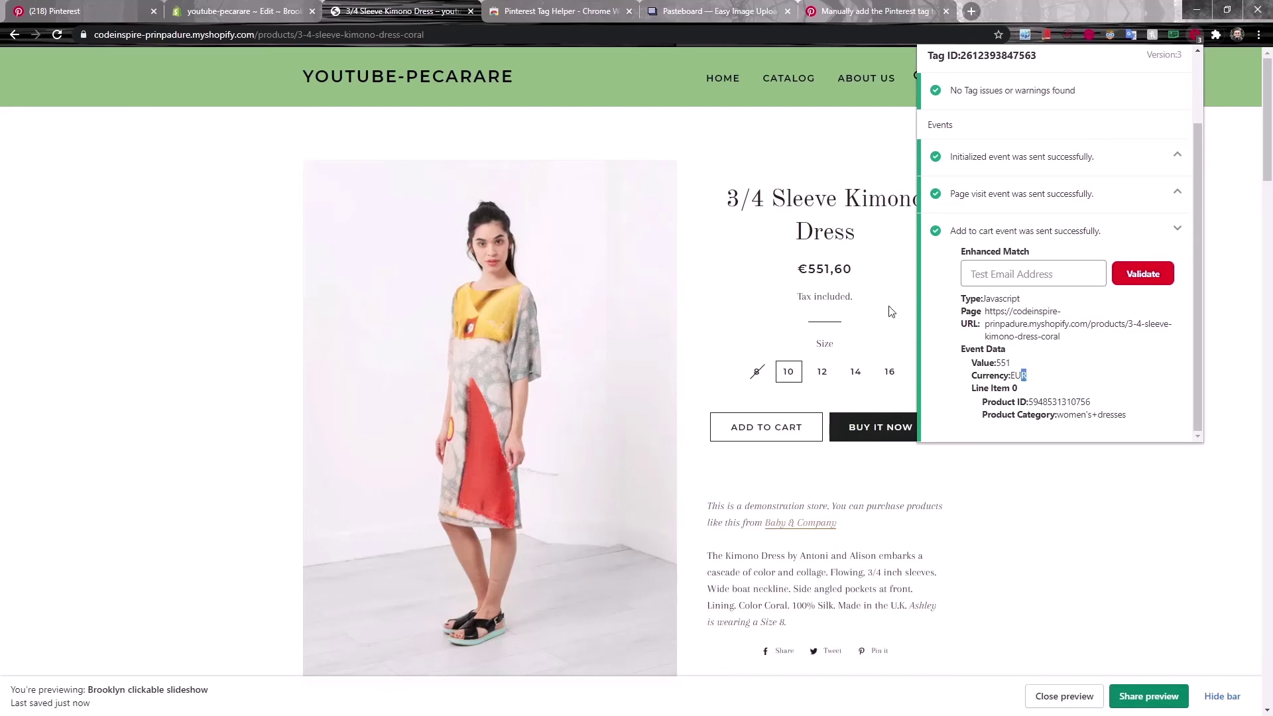
left_click(1019, 370)
- Open the Checkout settings in the Shopify admin and bring up the Additional scripts code
left_click(248, 11)
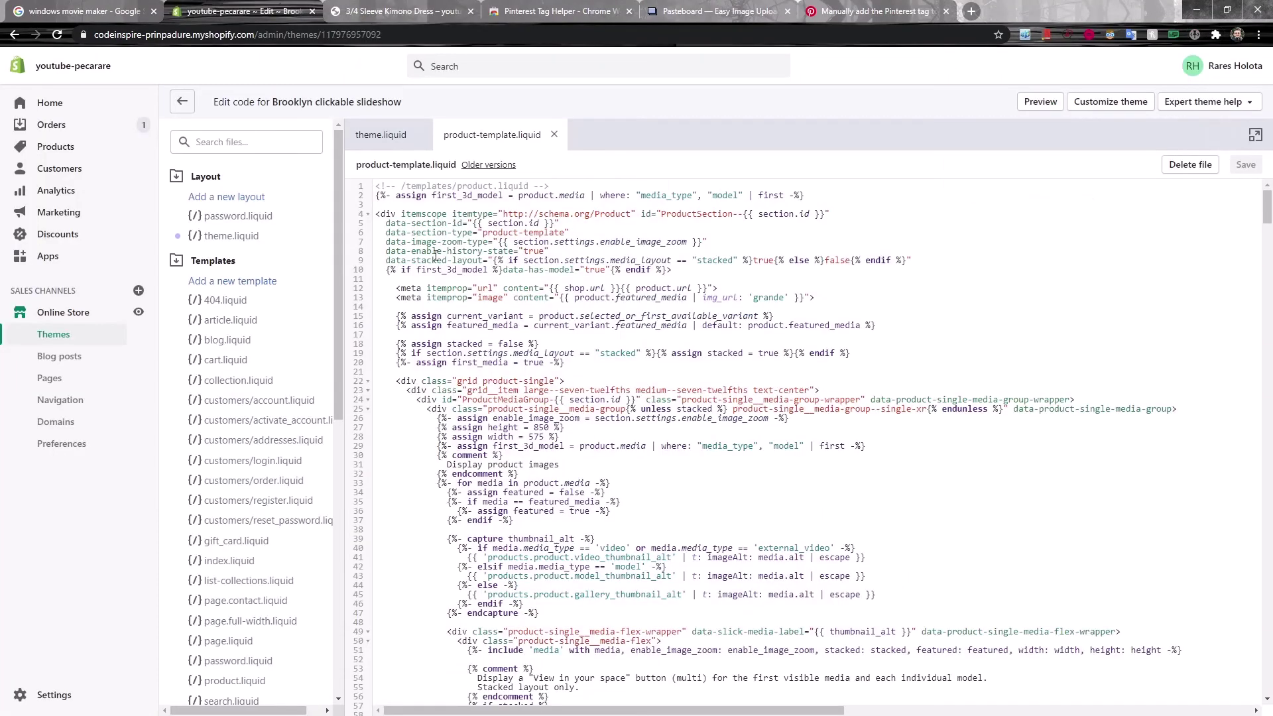
left_click(182, 103)
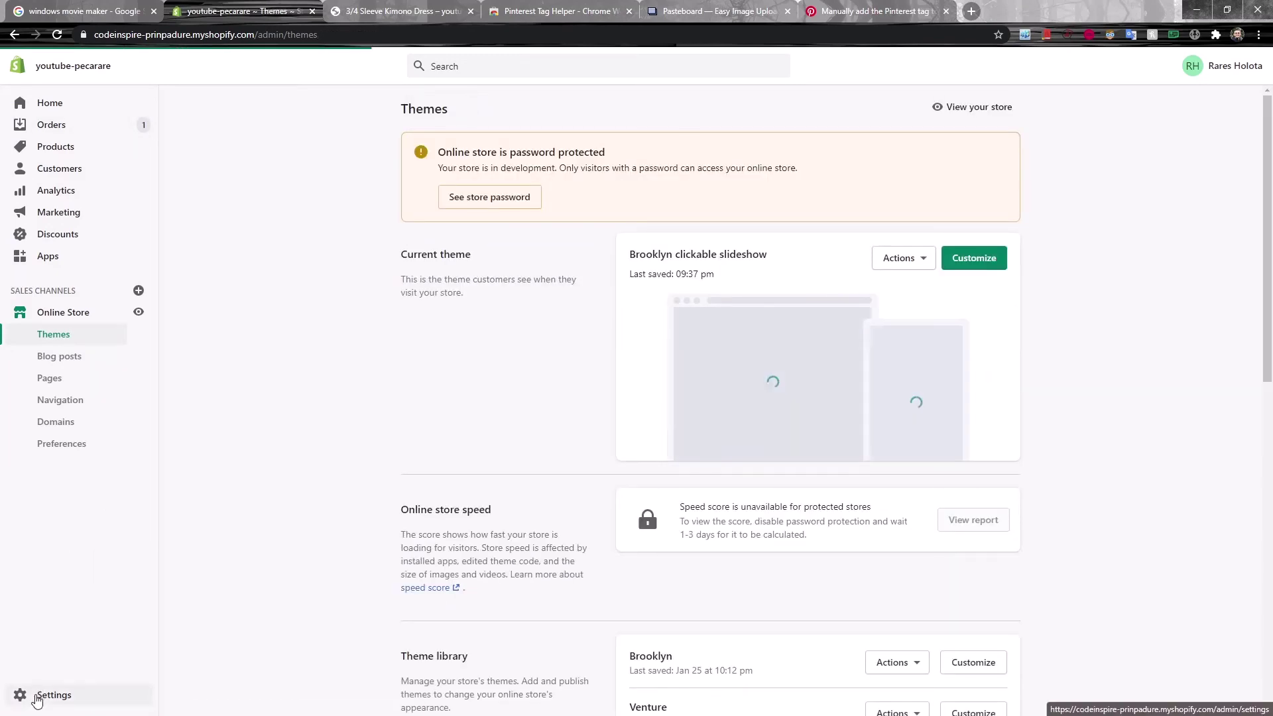
left_click(37, 696)
left_click(488, 320)
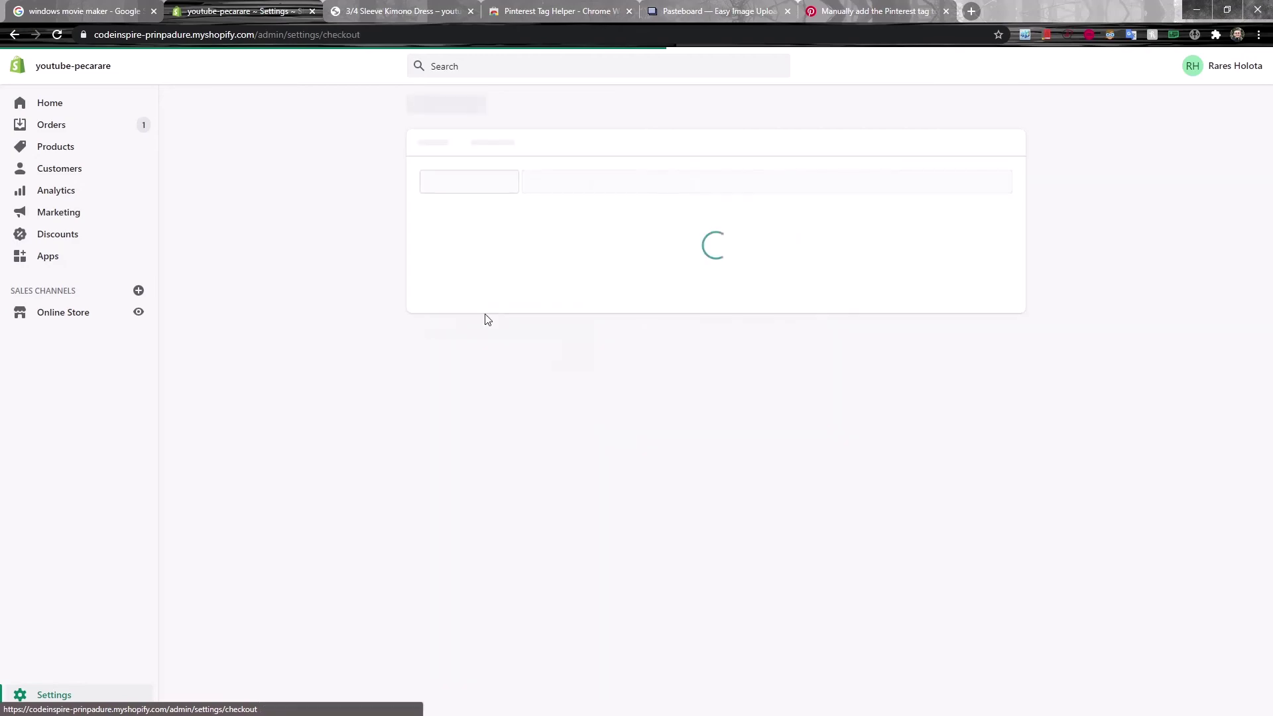
scroll(488, 378, "down", 8)
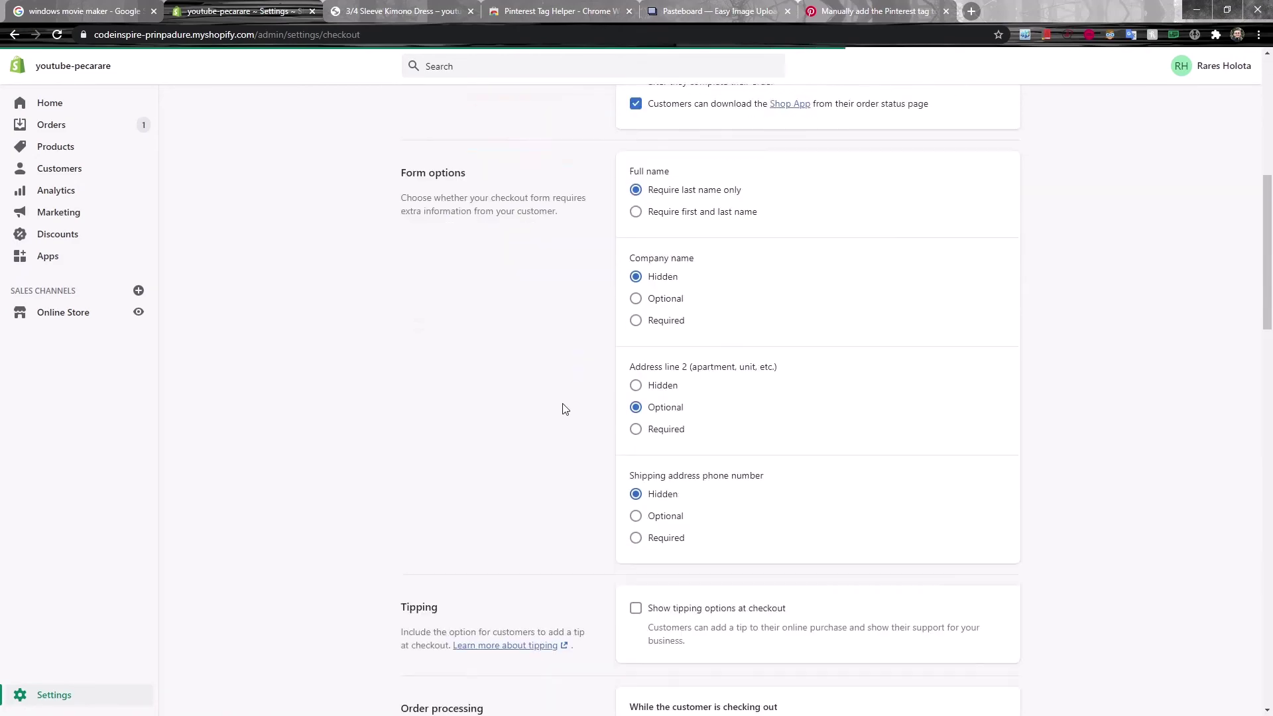
scroll(570, 418, "down", 9)
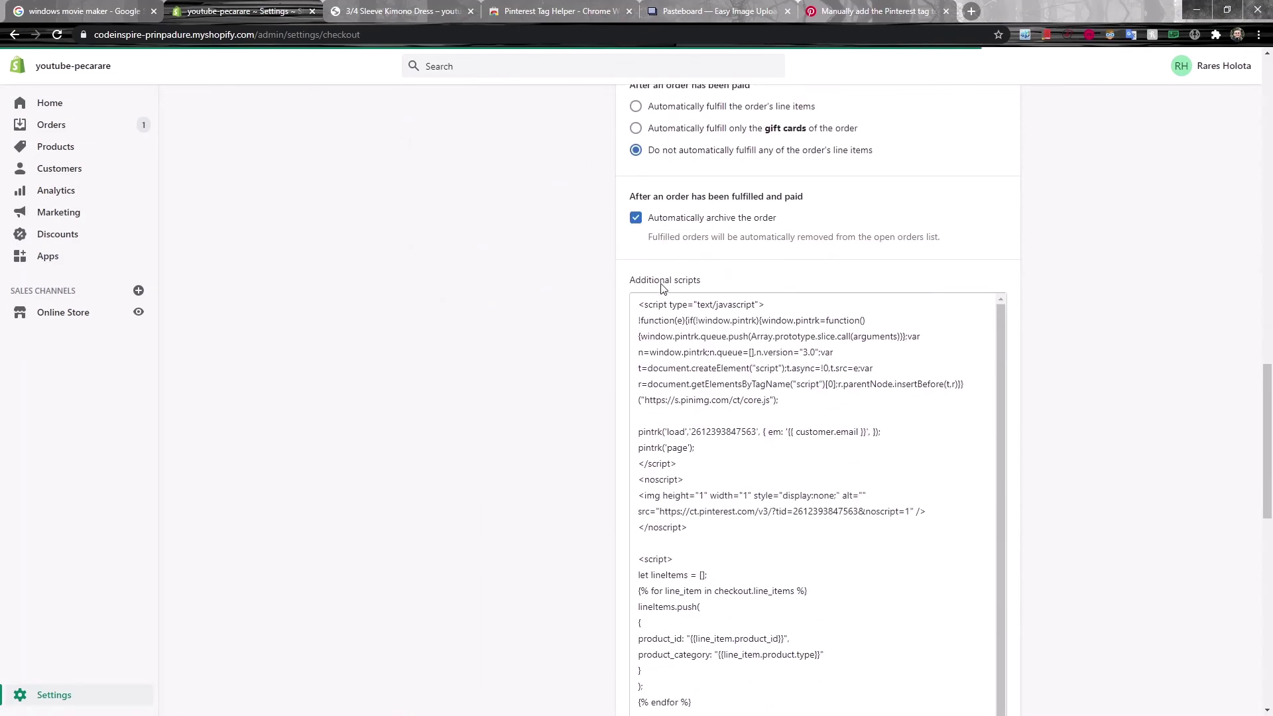
scroll(689, 331, "down", 2)
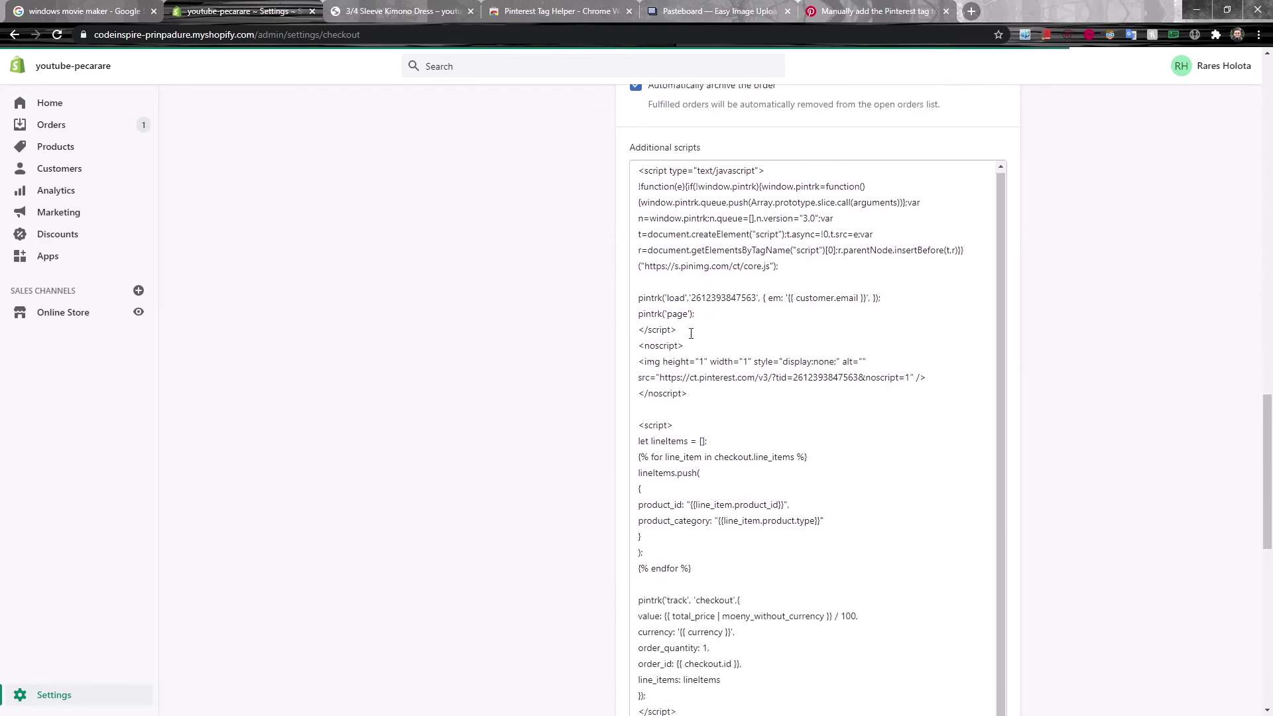
left_click(701, 360)
- Copy the pintrk checkout tracking script from the Step 2: Checkout code section of the Pinterest help article
left_click(889, 12)
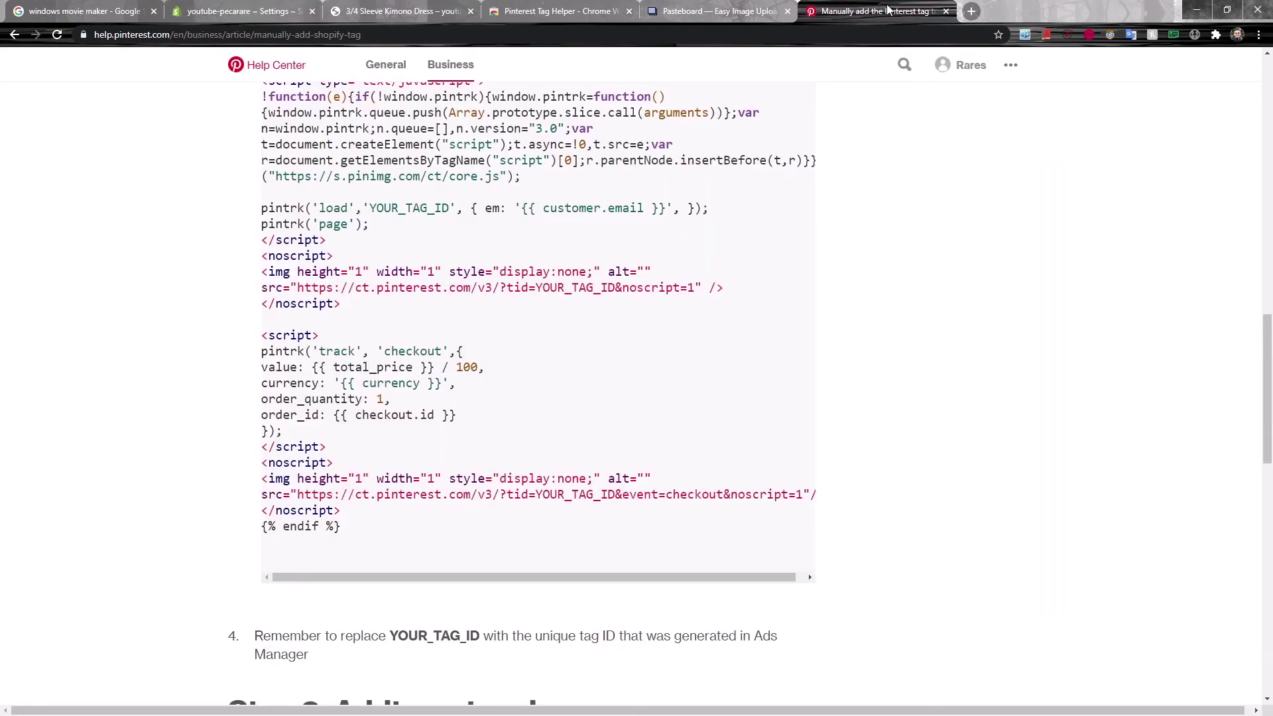
scroll(562, 259, "up", 3)
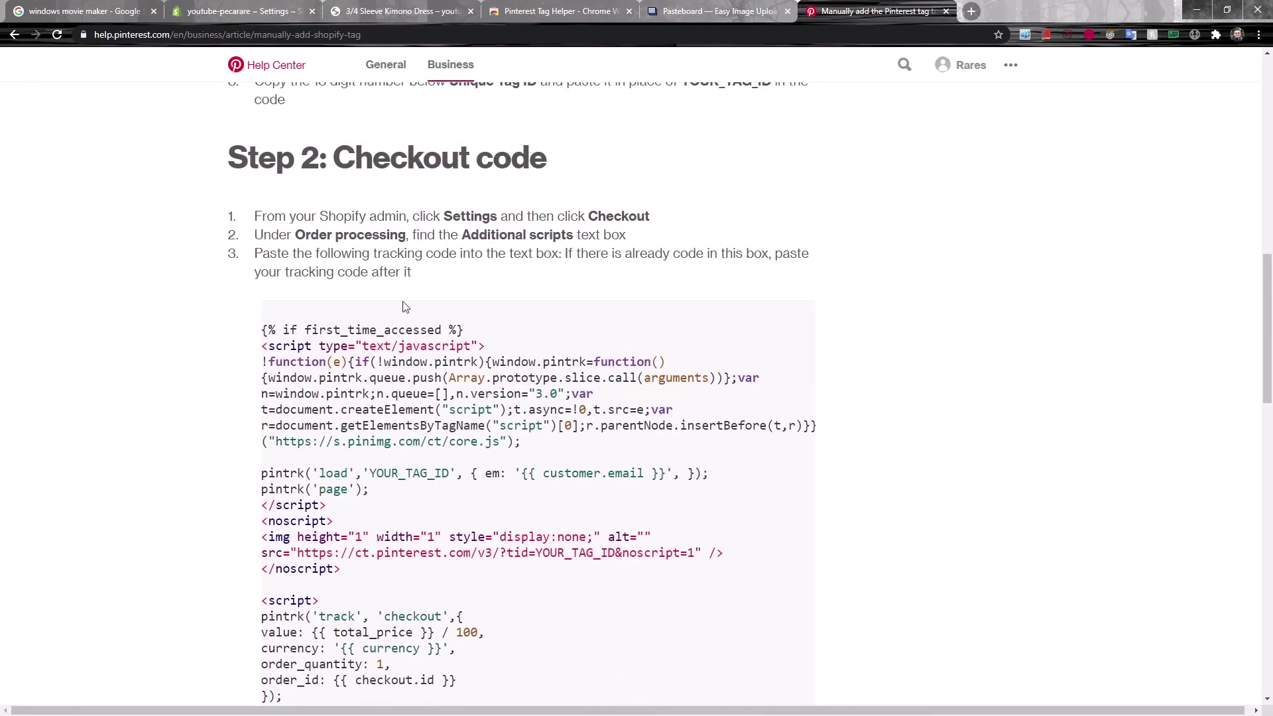
left_click_drag(442, 463, 261, 471)
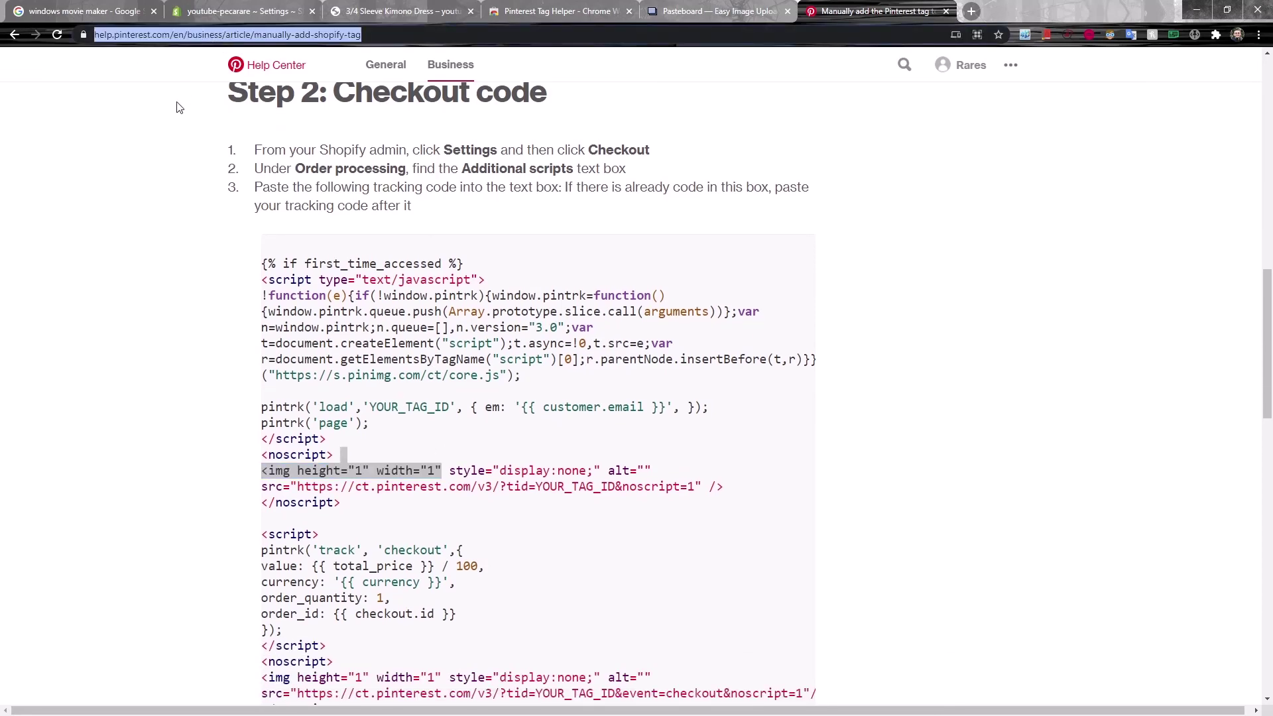
left_click(325, 267)
scroll(428, 388, "down", 2)
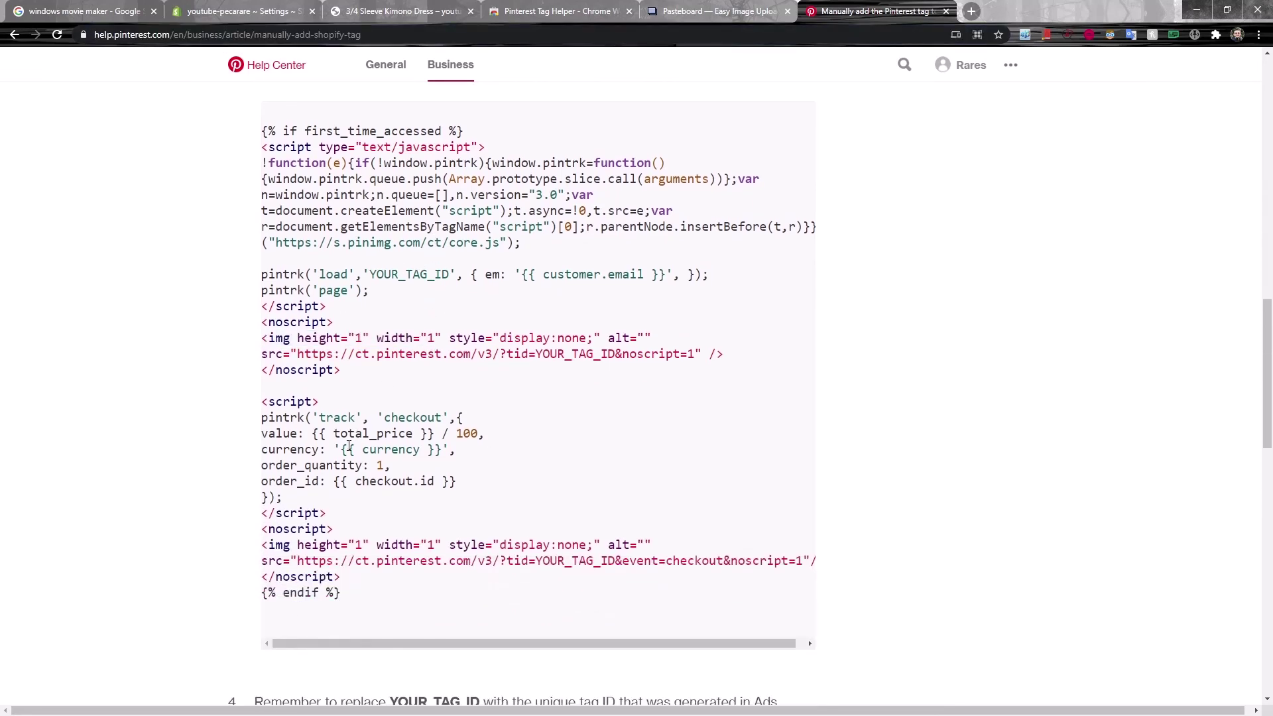
mouse_move(326, 520)
left_mouse_down()
mouse_move(262, 418)
mouse_move(325, 515)
left_mouse_up()
left_click(278, 432)
key("ctrl+c")
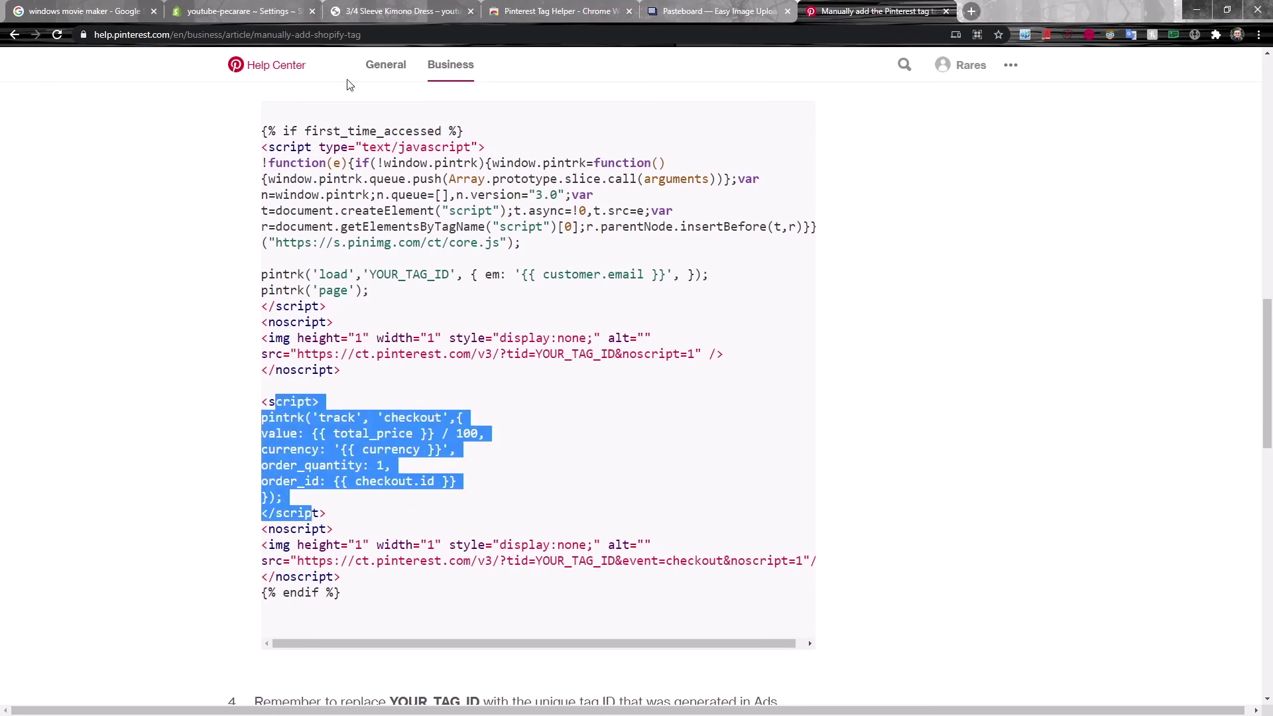
- Return to the Shopify Checkout settings and examine the line-items loop with its product_id and product_category fields in the Additional scripts
left_click(308, 12)
scroll(652, 419, "down", 1)
left_click(669, 390)
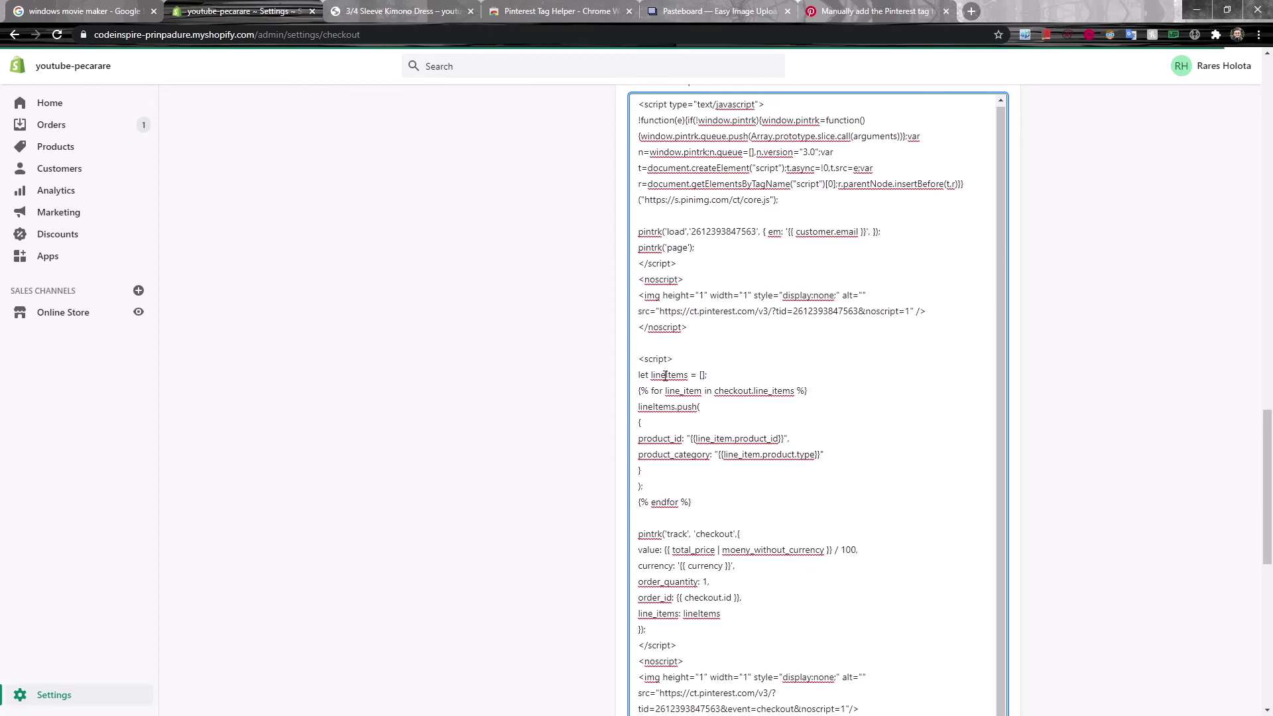
left_click(754, 392)
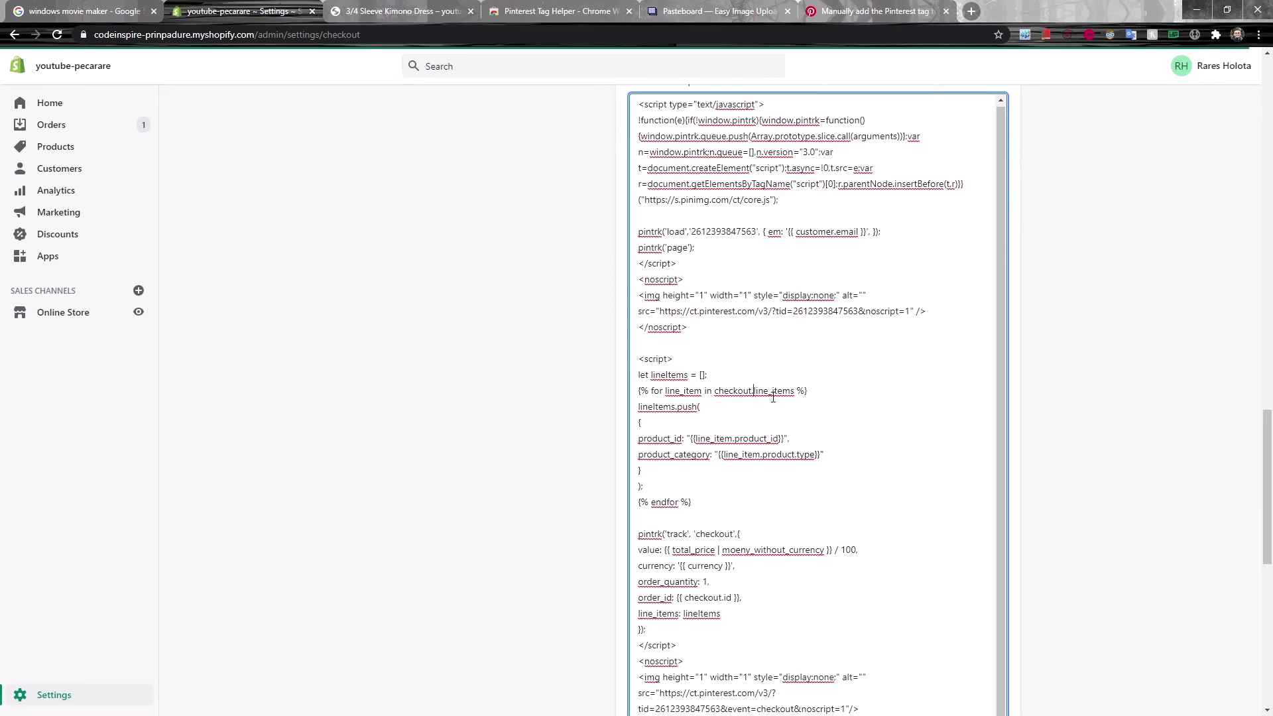
double_click(724, 392)
double_click(666, 441)
double_click(677, 454)
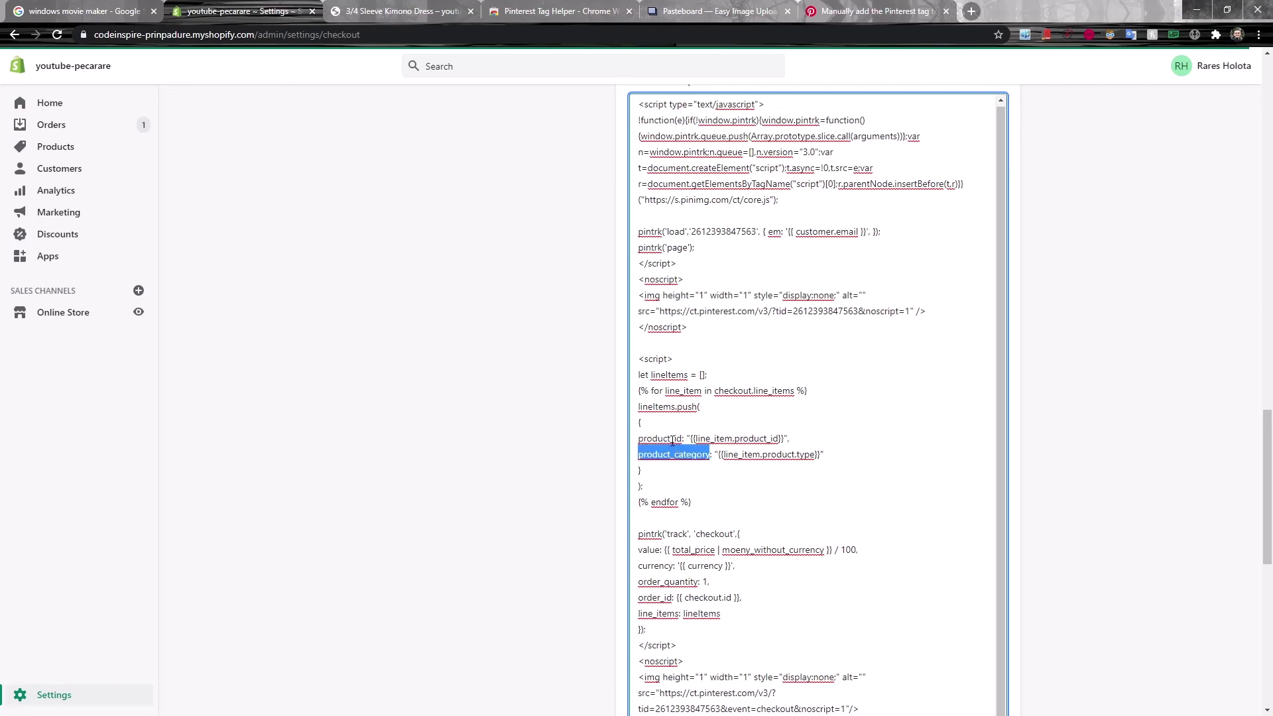
left_click(683, 479)
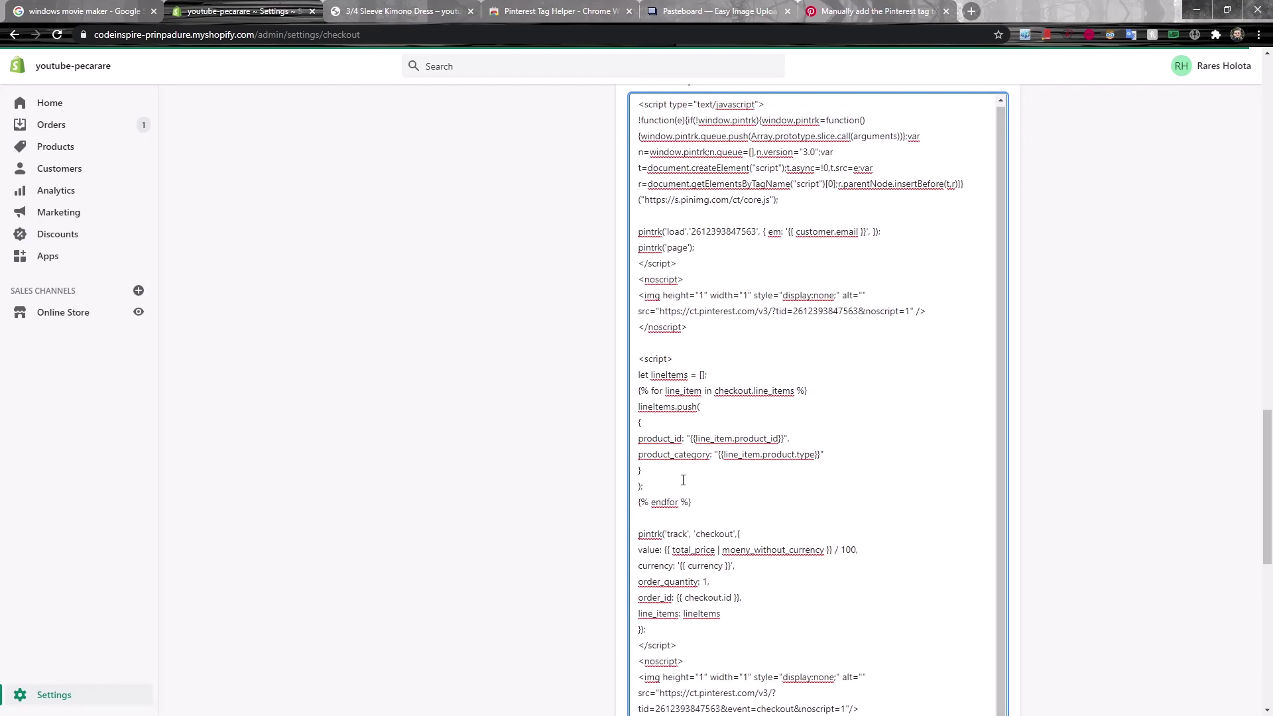
scroll(682, 480, "down", 1)
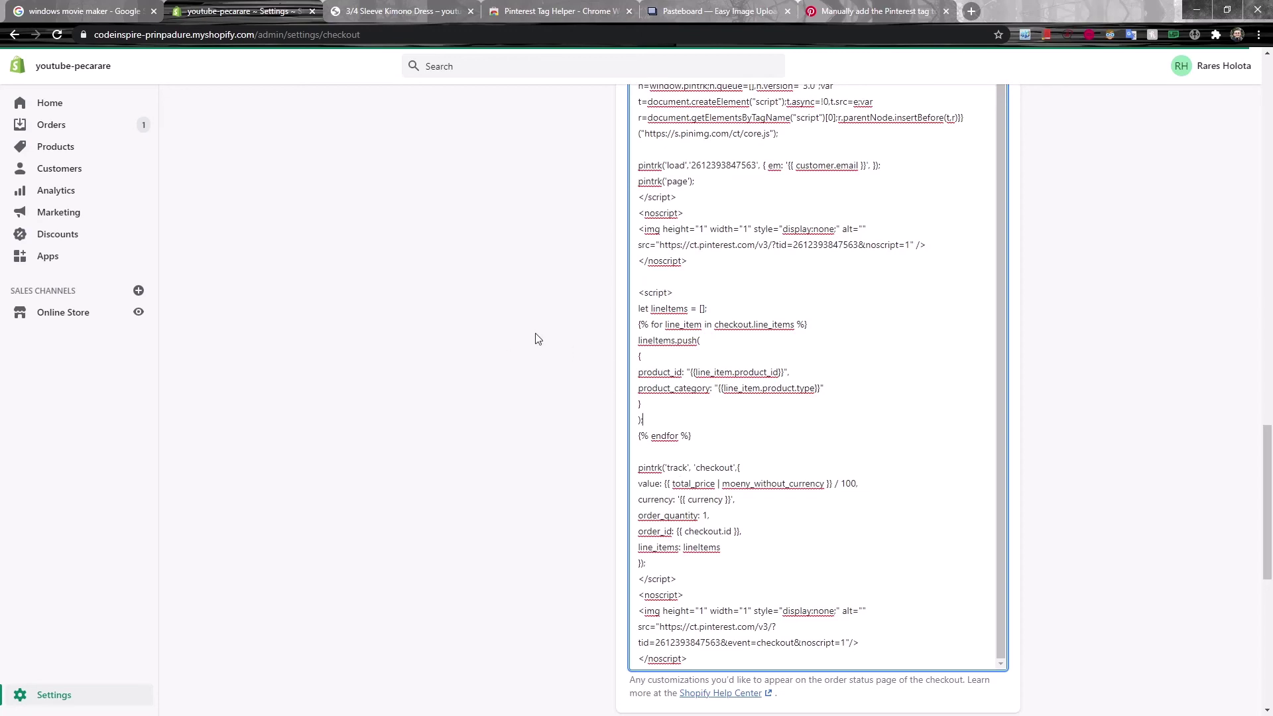
- Check the dress product preview, and review how the lineItems.push block inside the for loop collects each checkout item
left_click(445, 9)
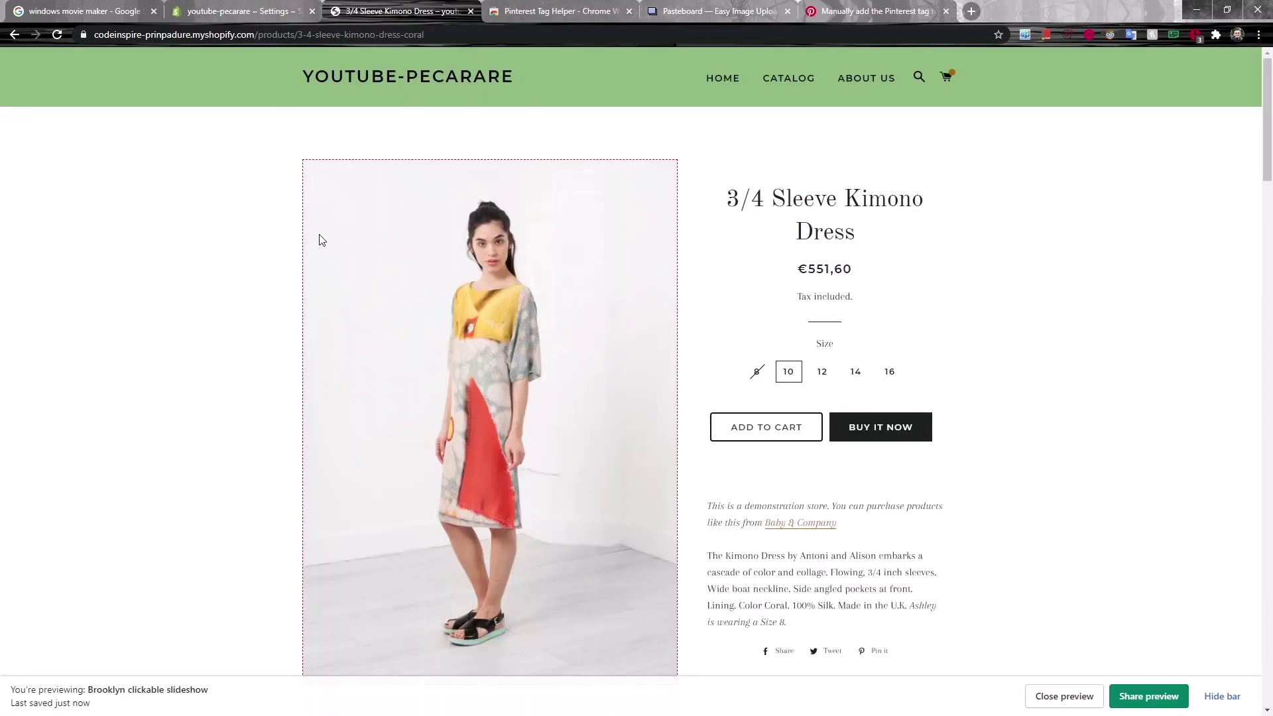
left_click(237, 9)
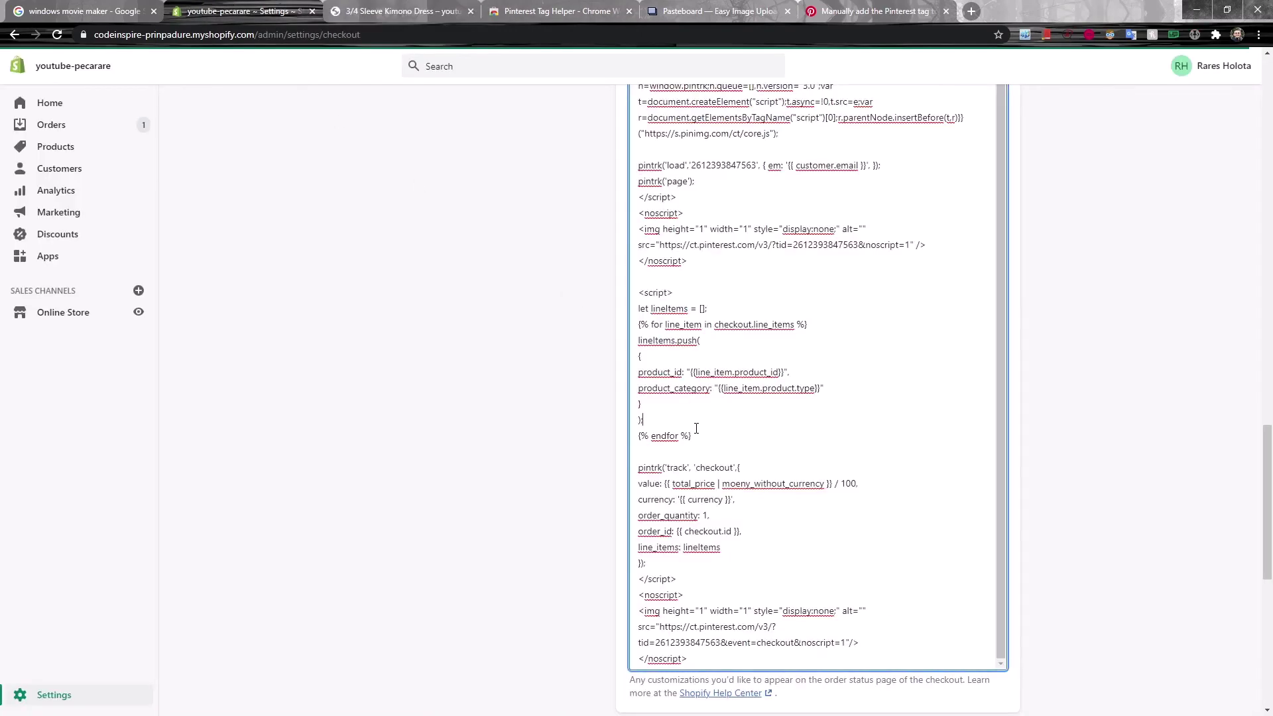
left_click_drag(693, 436, 673, 378)
left_click(691, 393)
left_click_drag(700, 432, 652, 356)
left_click(651, 311)
left_click_drag(669, 426, 640, 358)
left_click(656, 341)
scroll(715, 219, "up", 3)
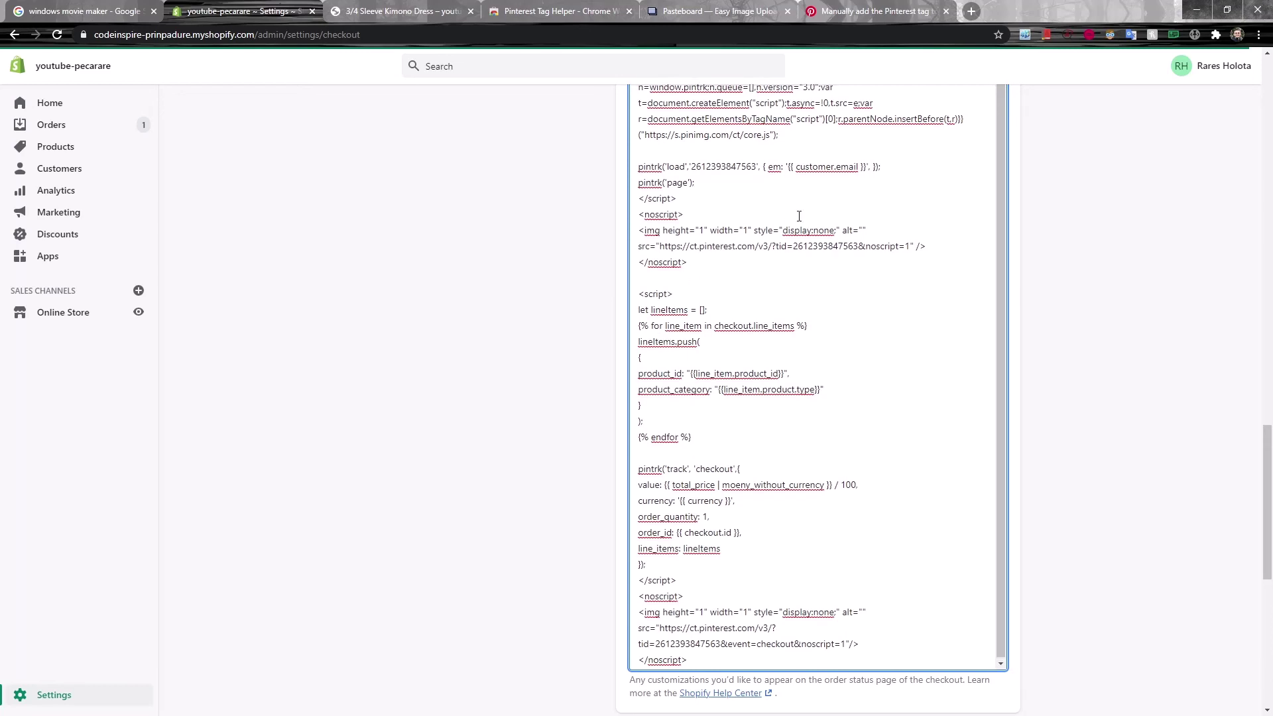
- Look over the whole Additional scripts code, from the opening script tag to the closing noscript tag
left_click(639, 172)
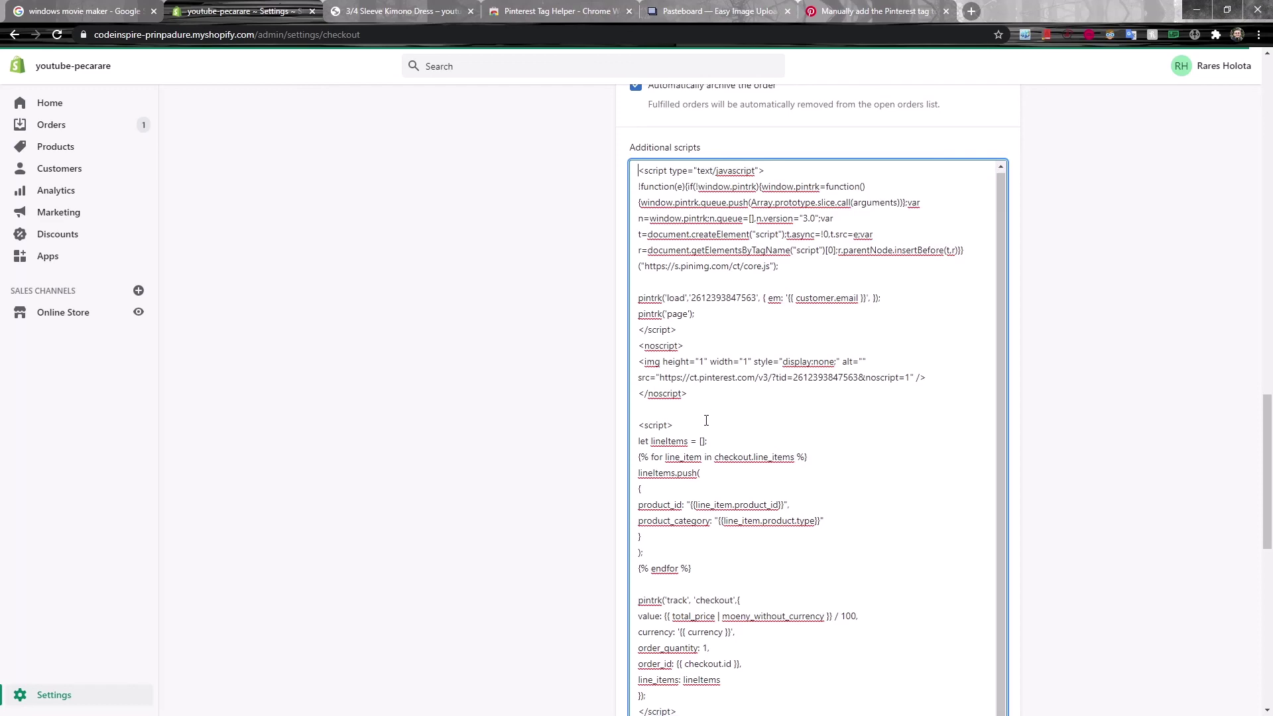
scroll(713, 430, "down", 2)
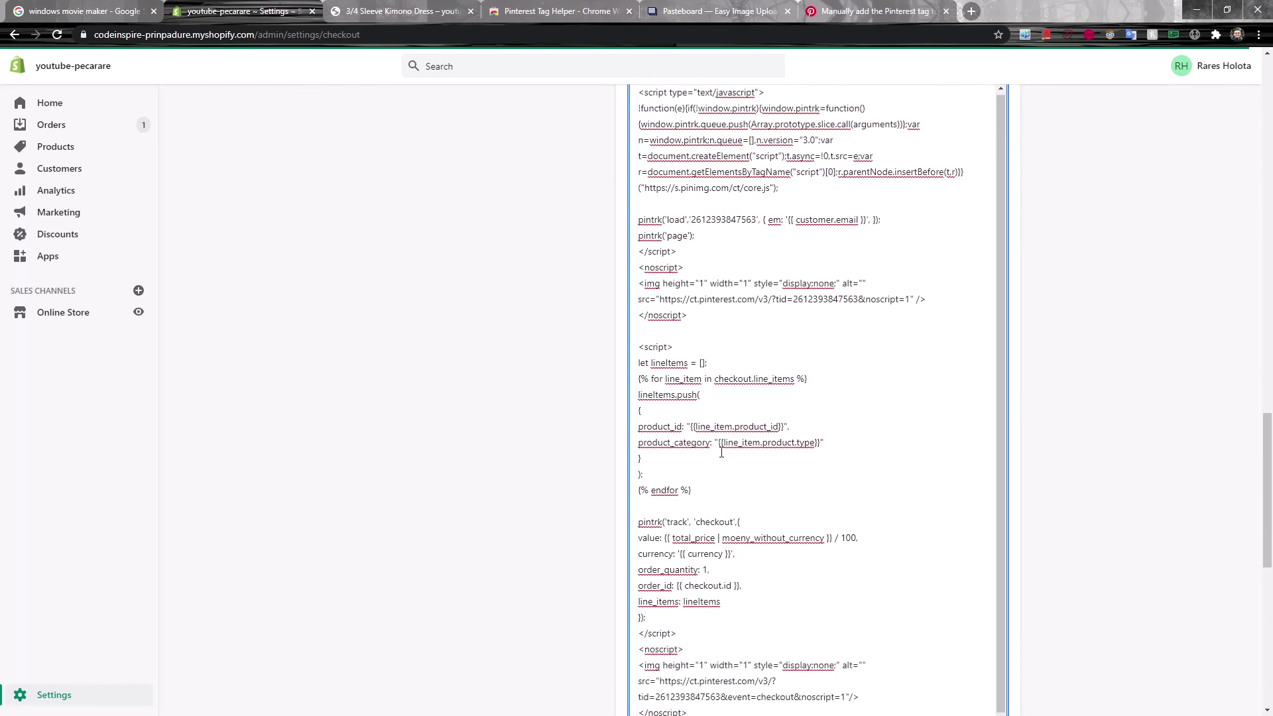
left_click(705, 654)
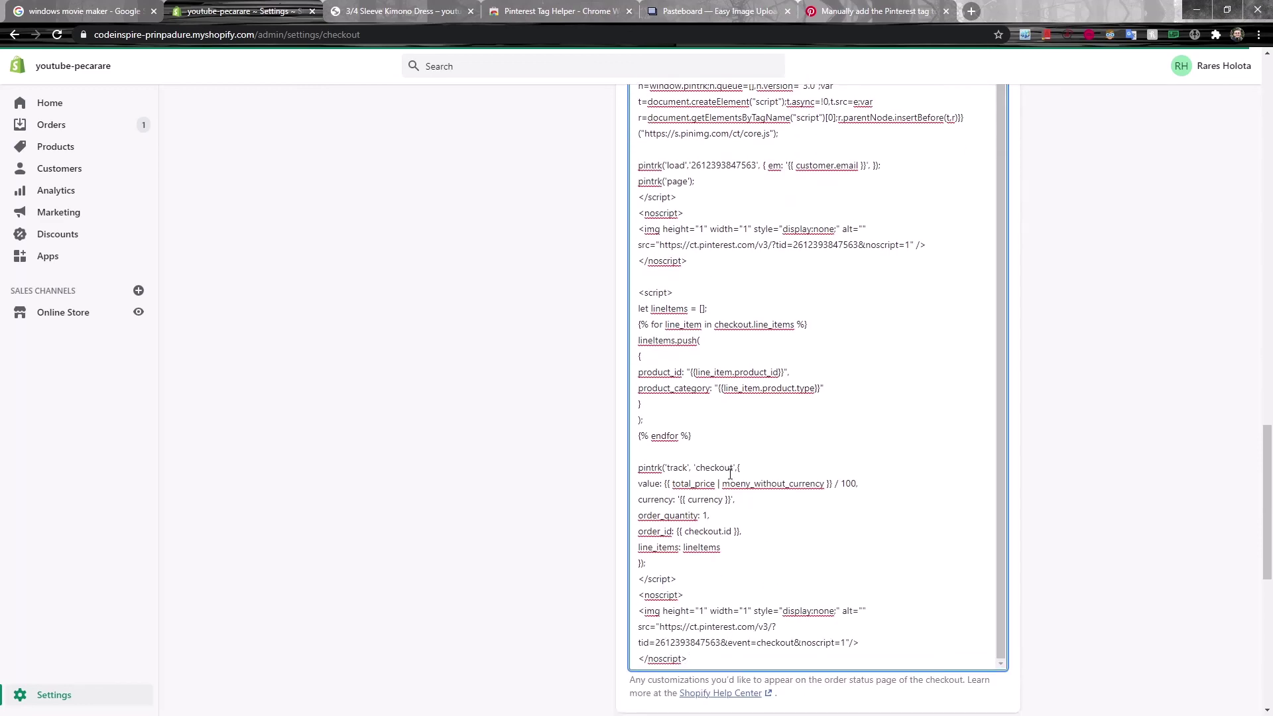
scroll(730, 479, "up", 2)
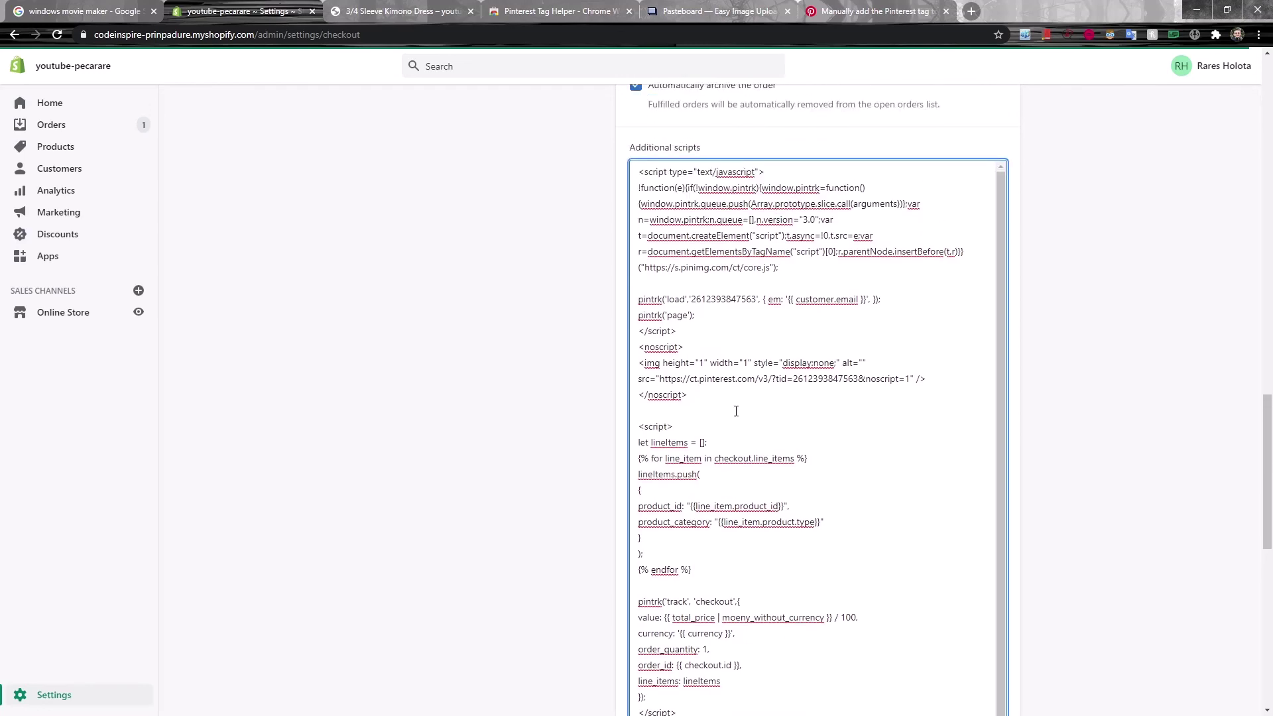